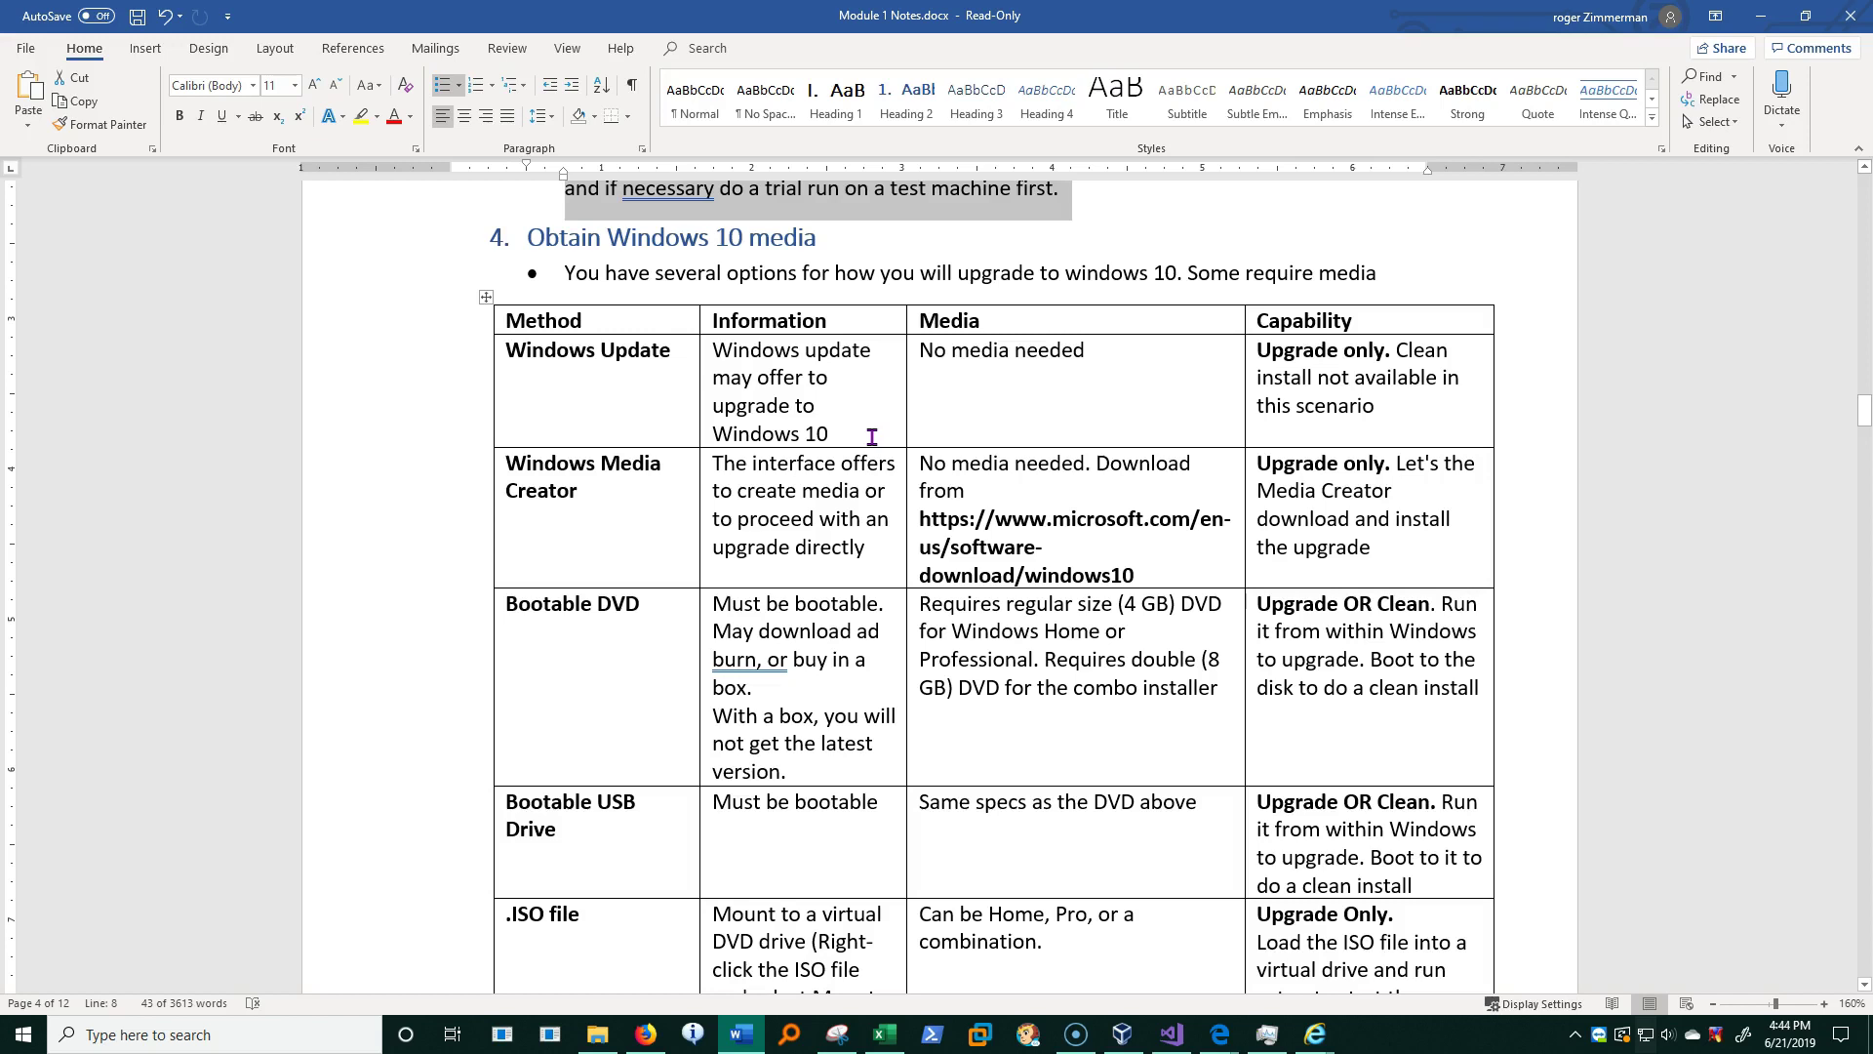
- Select the Windows Update method name in the table, and review the Windows Update page in Windows Settings before closing it
left_click(689, 364)
left_click_drag(686, 354, 533, 348)
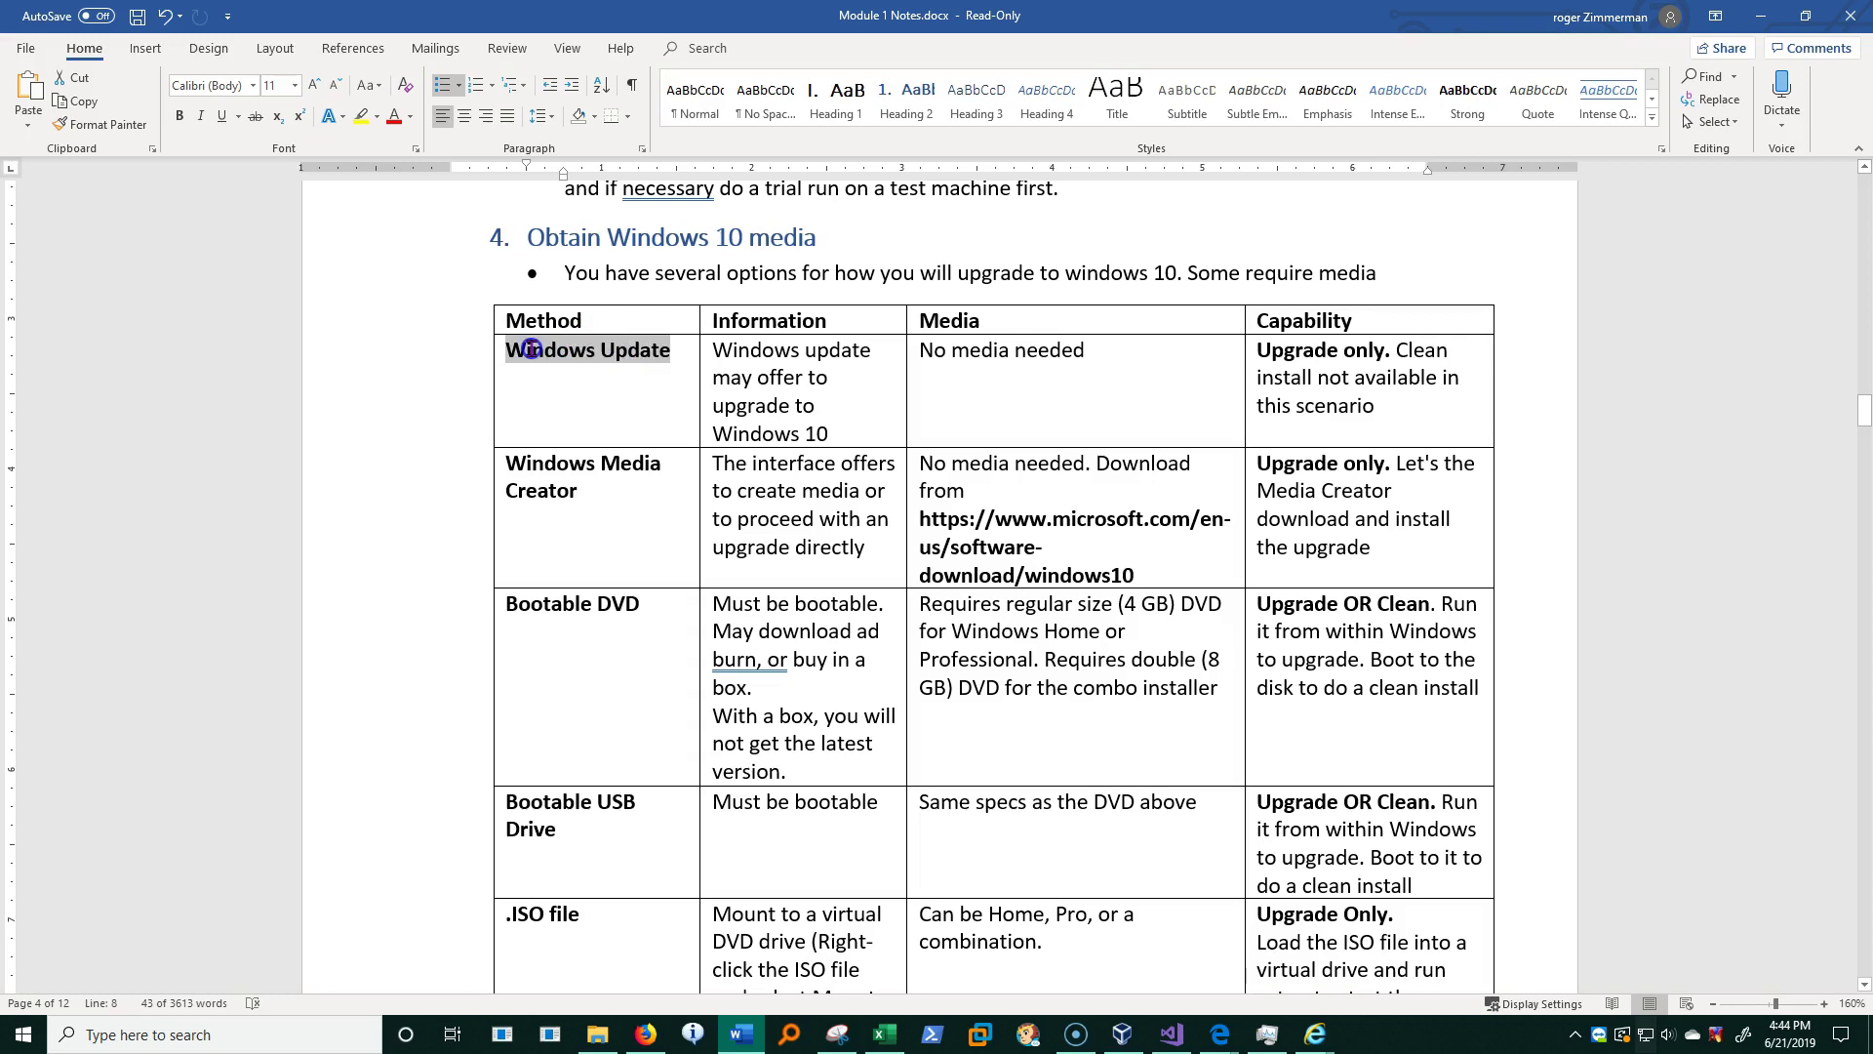
left_click(20, 1035)
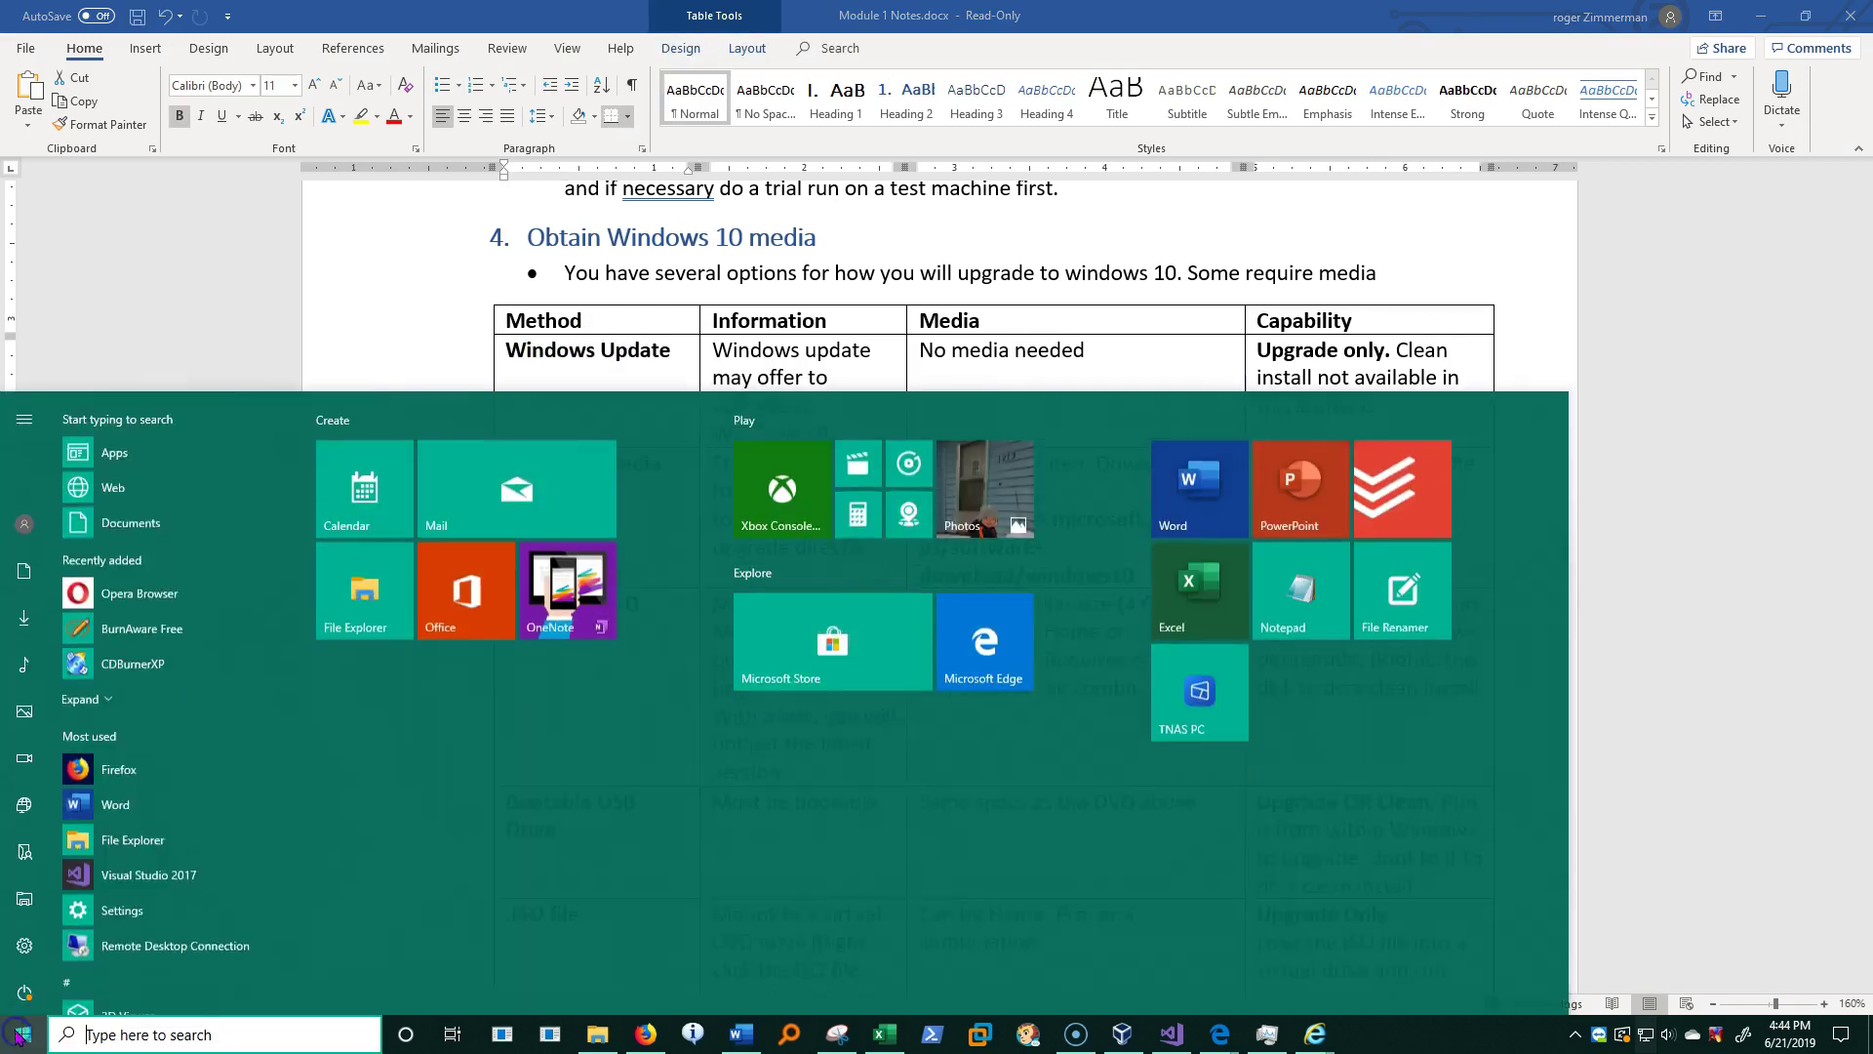
left_click(25, 945)
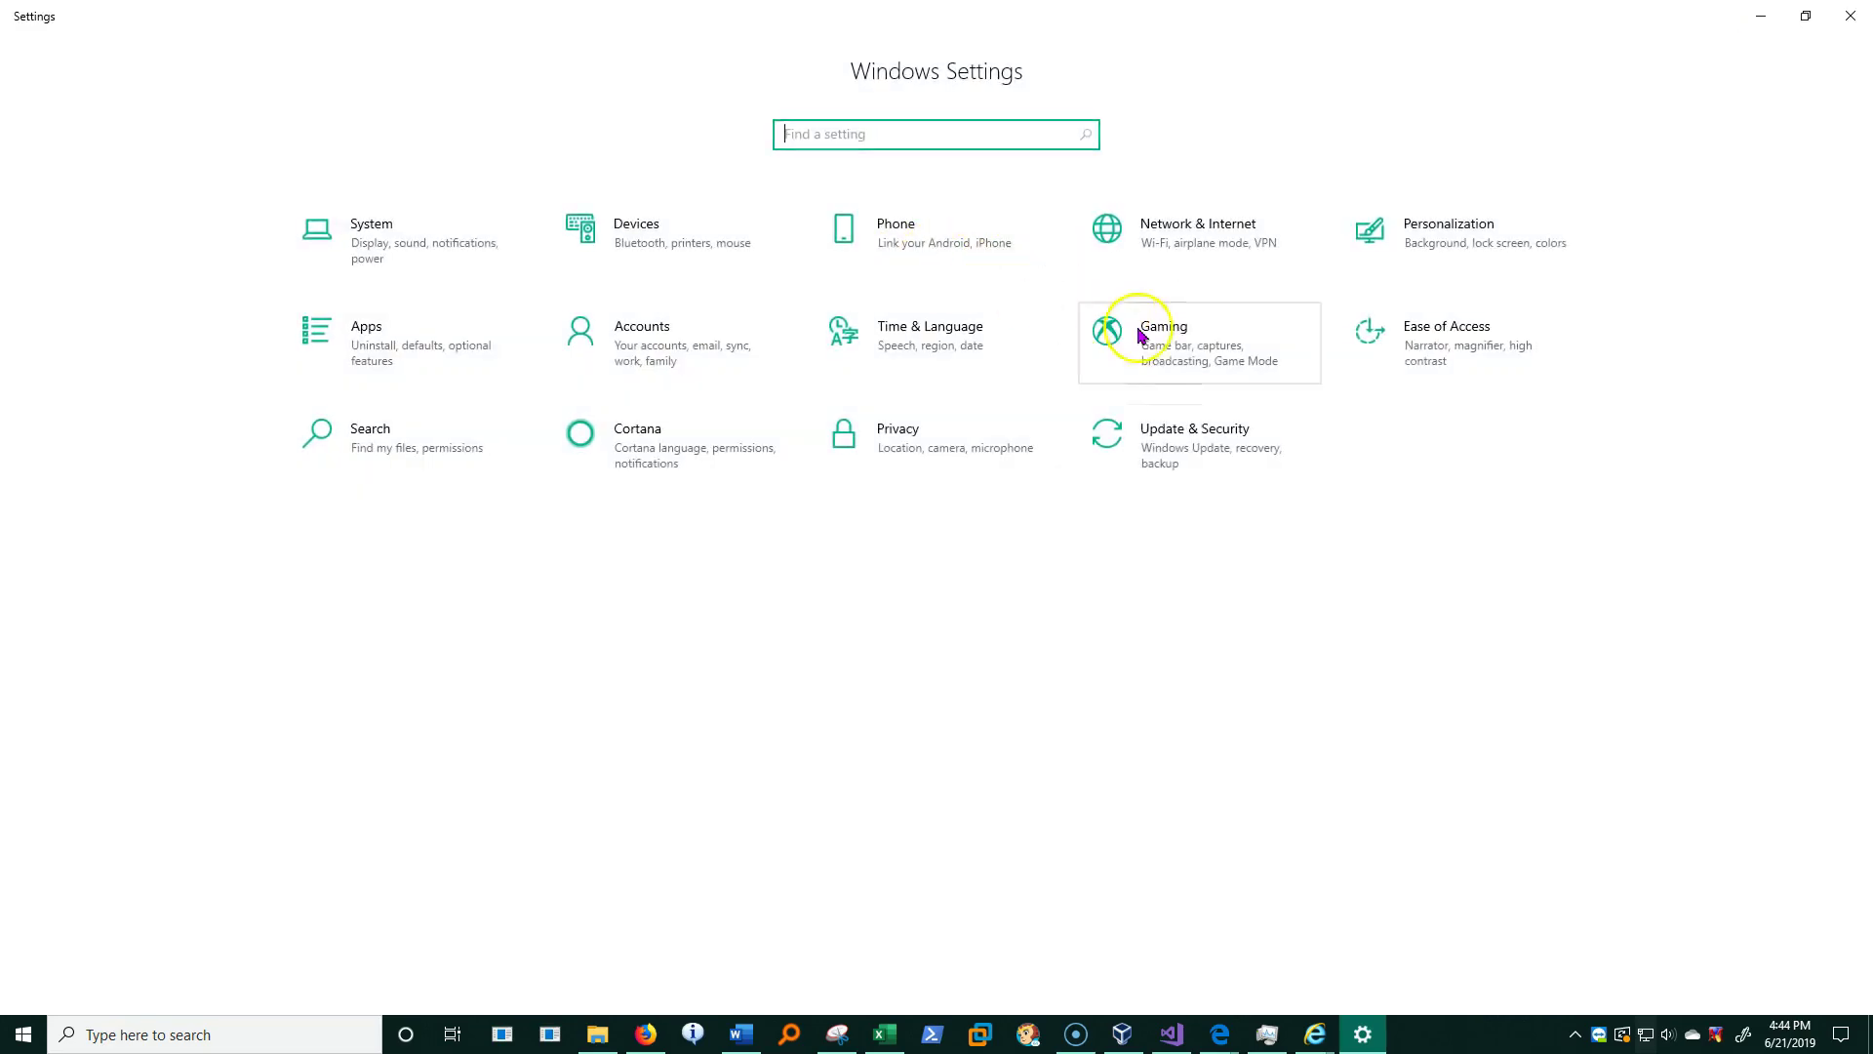
left_click(1175, 432)
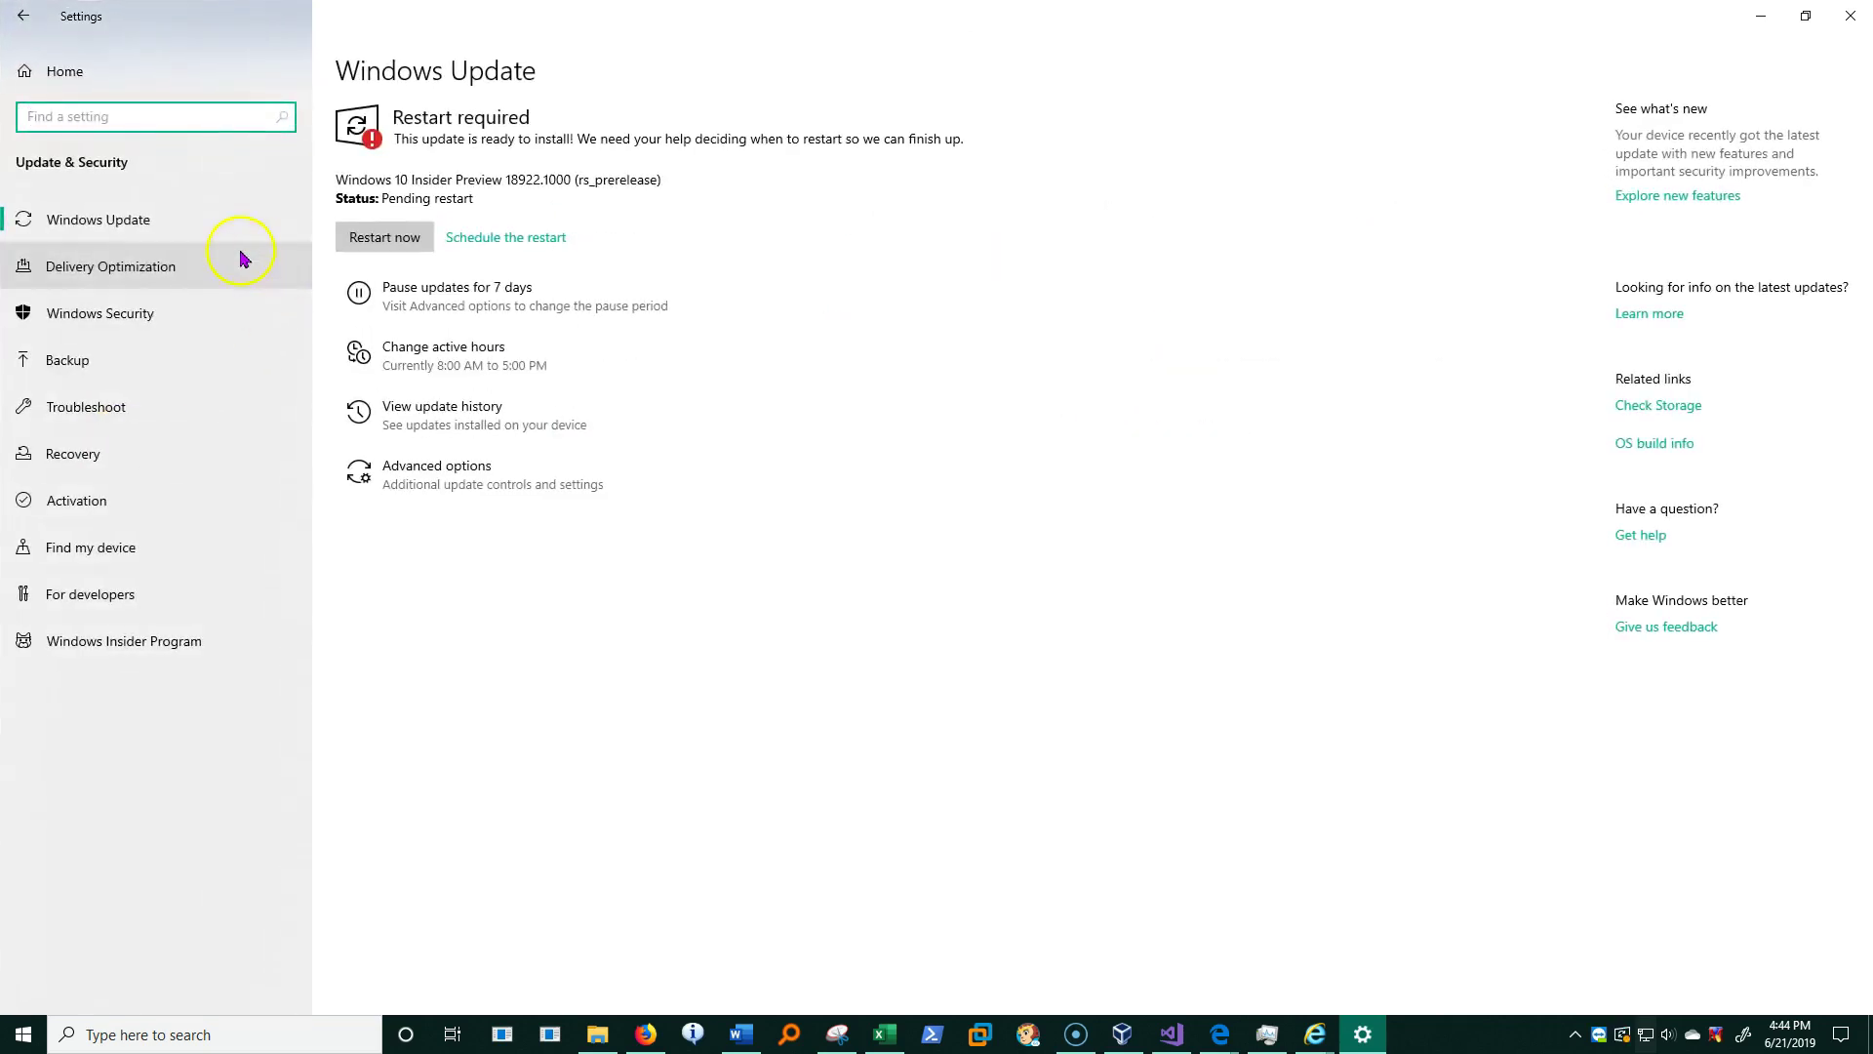
left_click(114, 223)
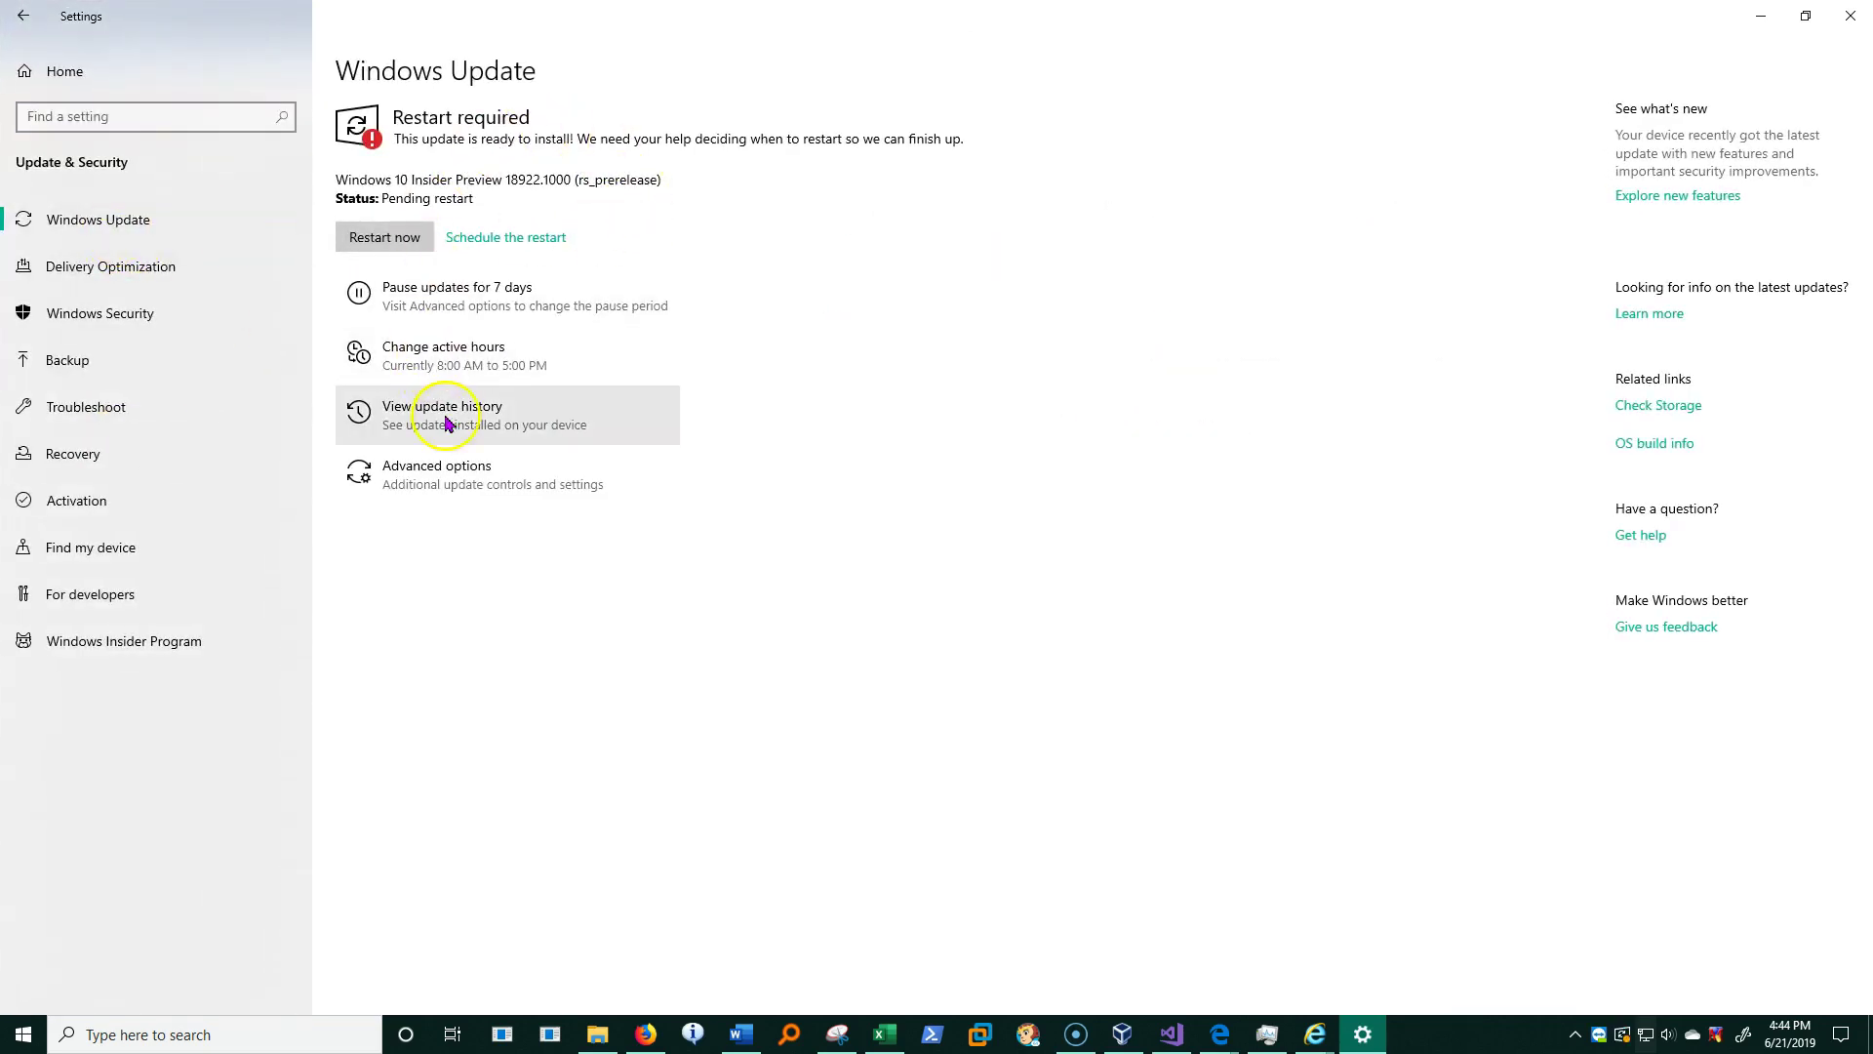
left_click(1860, 12)
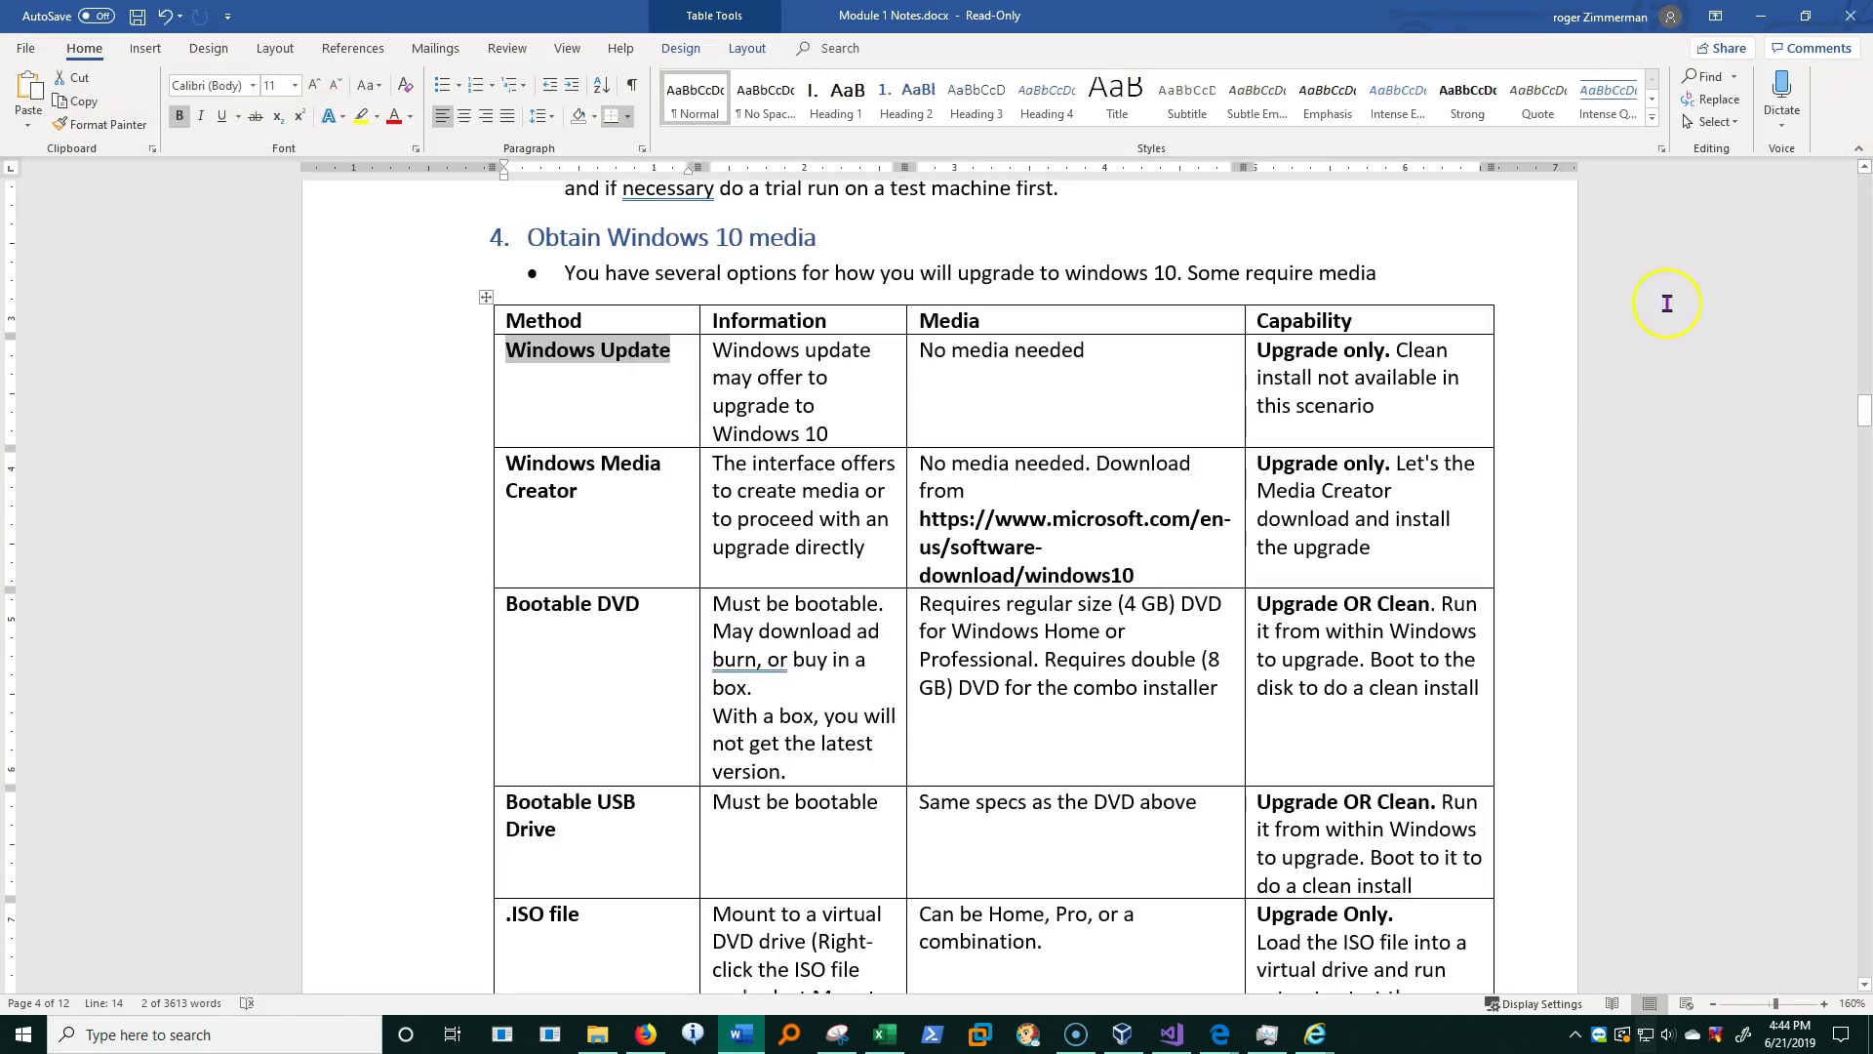
- Select the download address in the Windows Media Creator row and open Microsoft's Download Windows 10 page from the Firefox search results
left_click(634, 511)
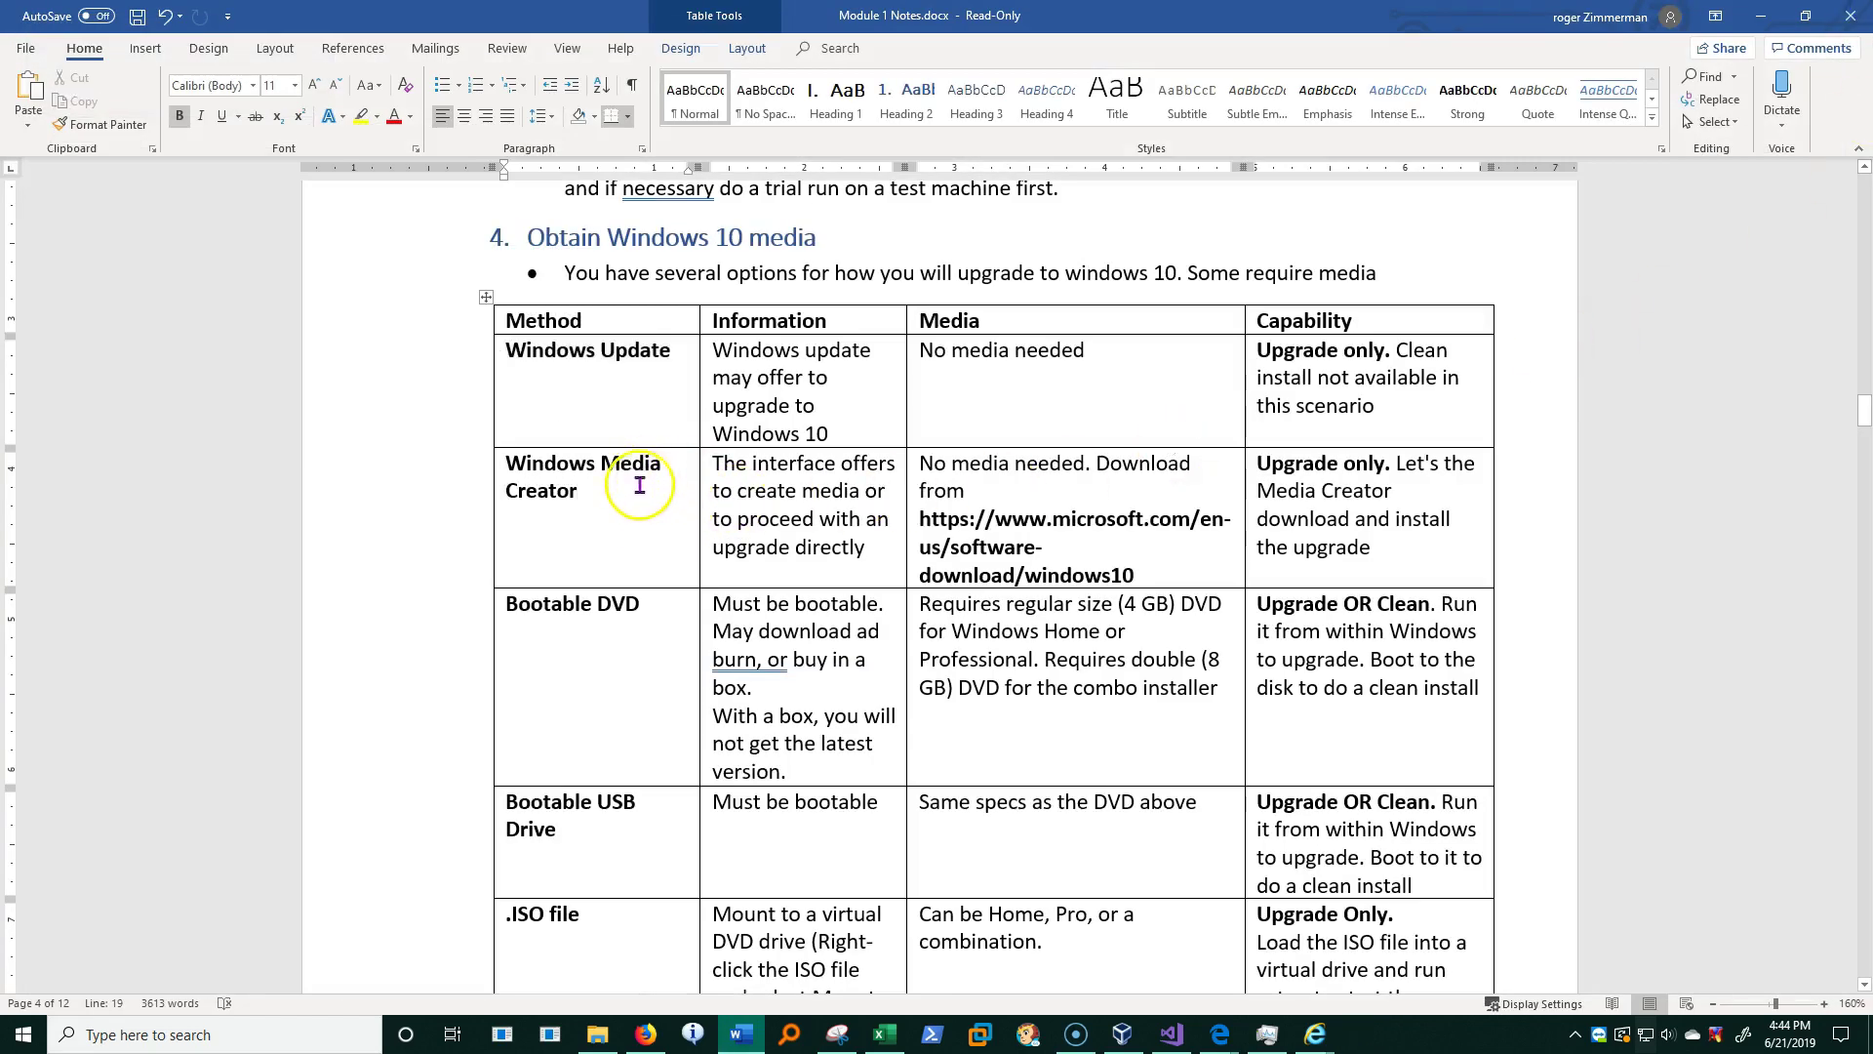
left_click_drag(1151, 568, 932, 524)
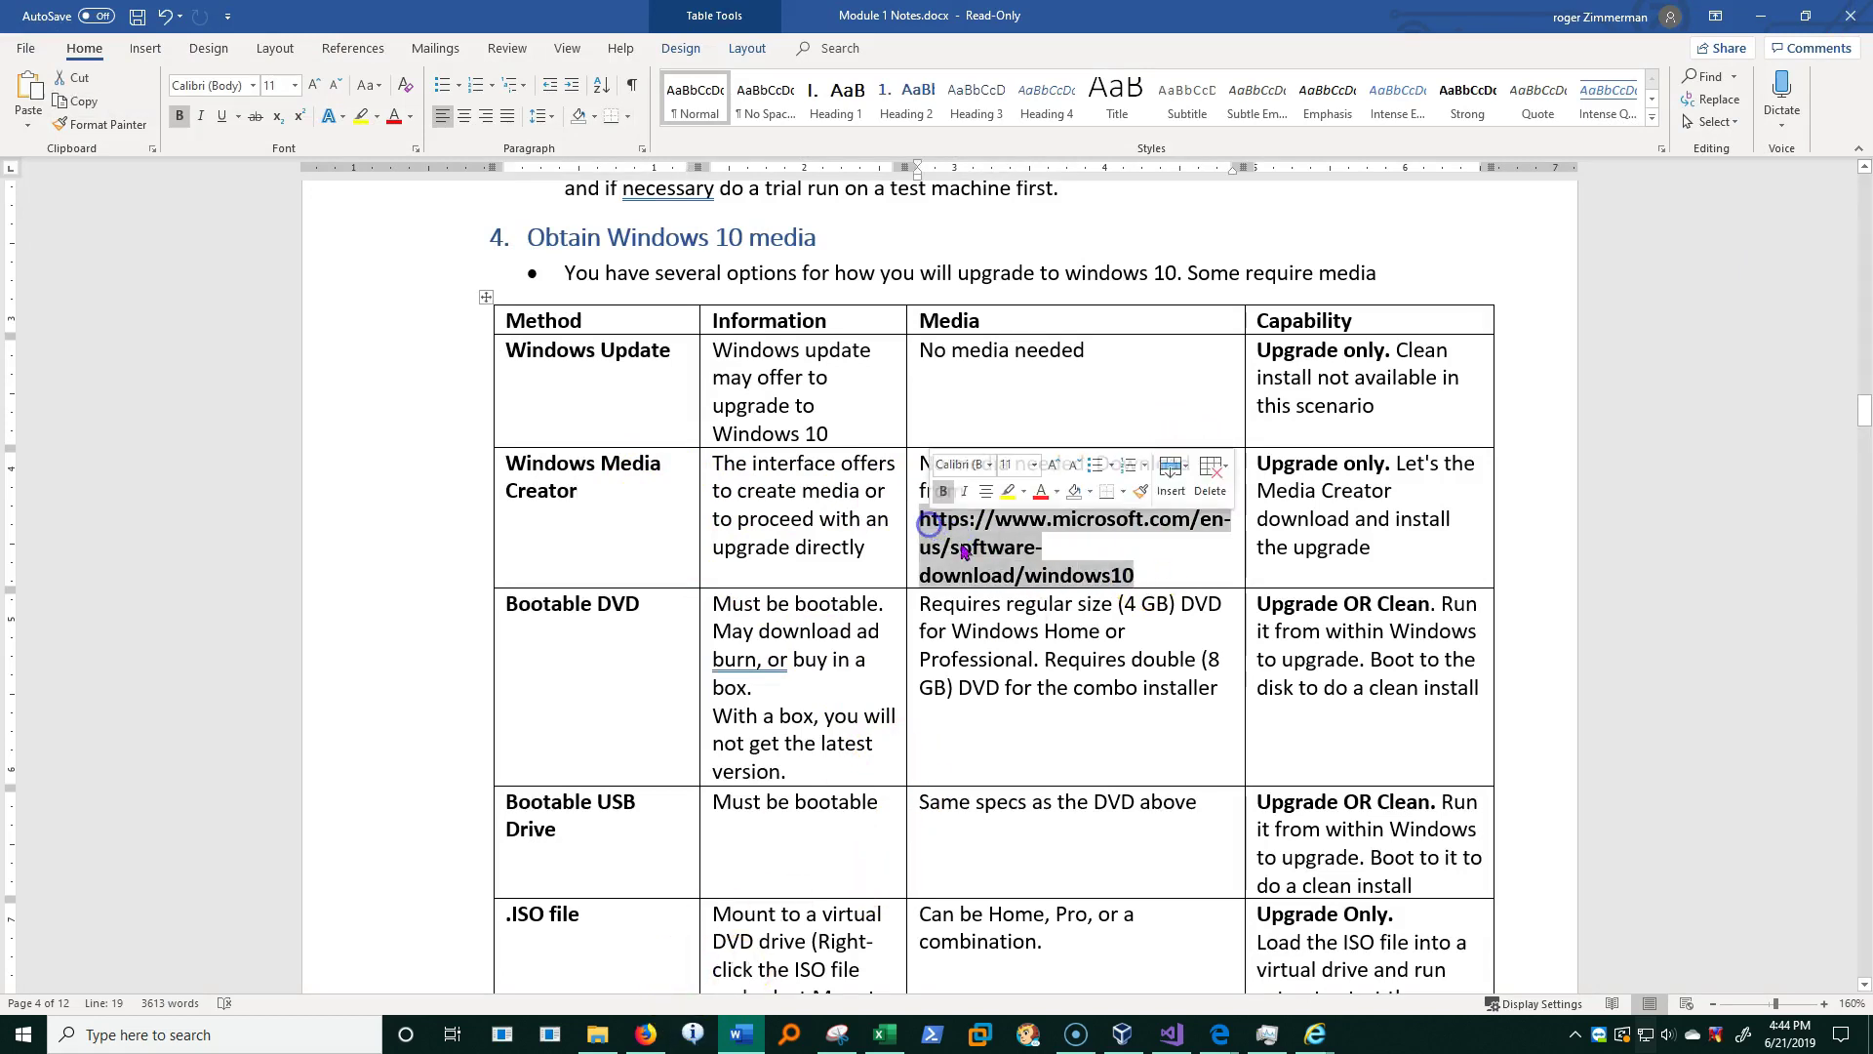
left_click(646, 1036)
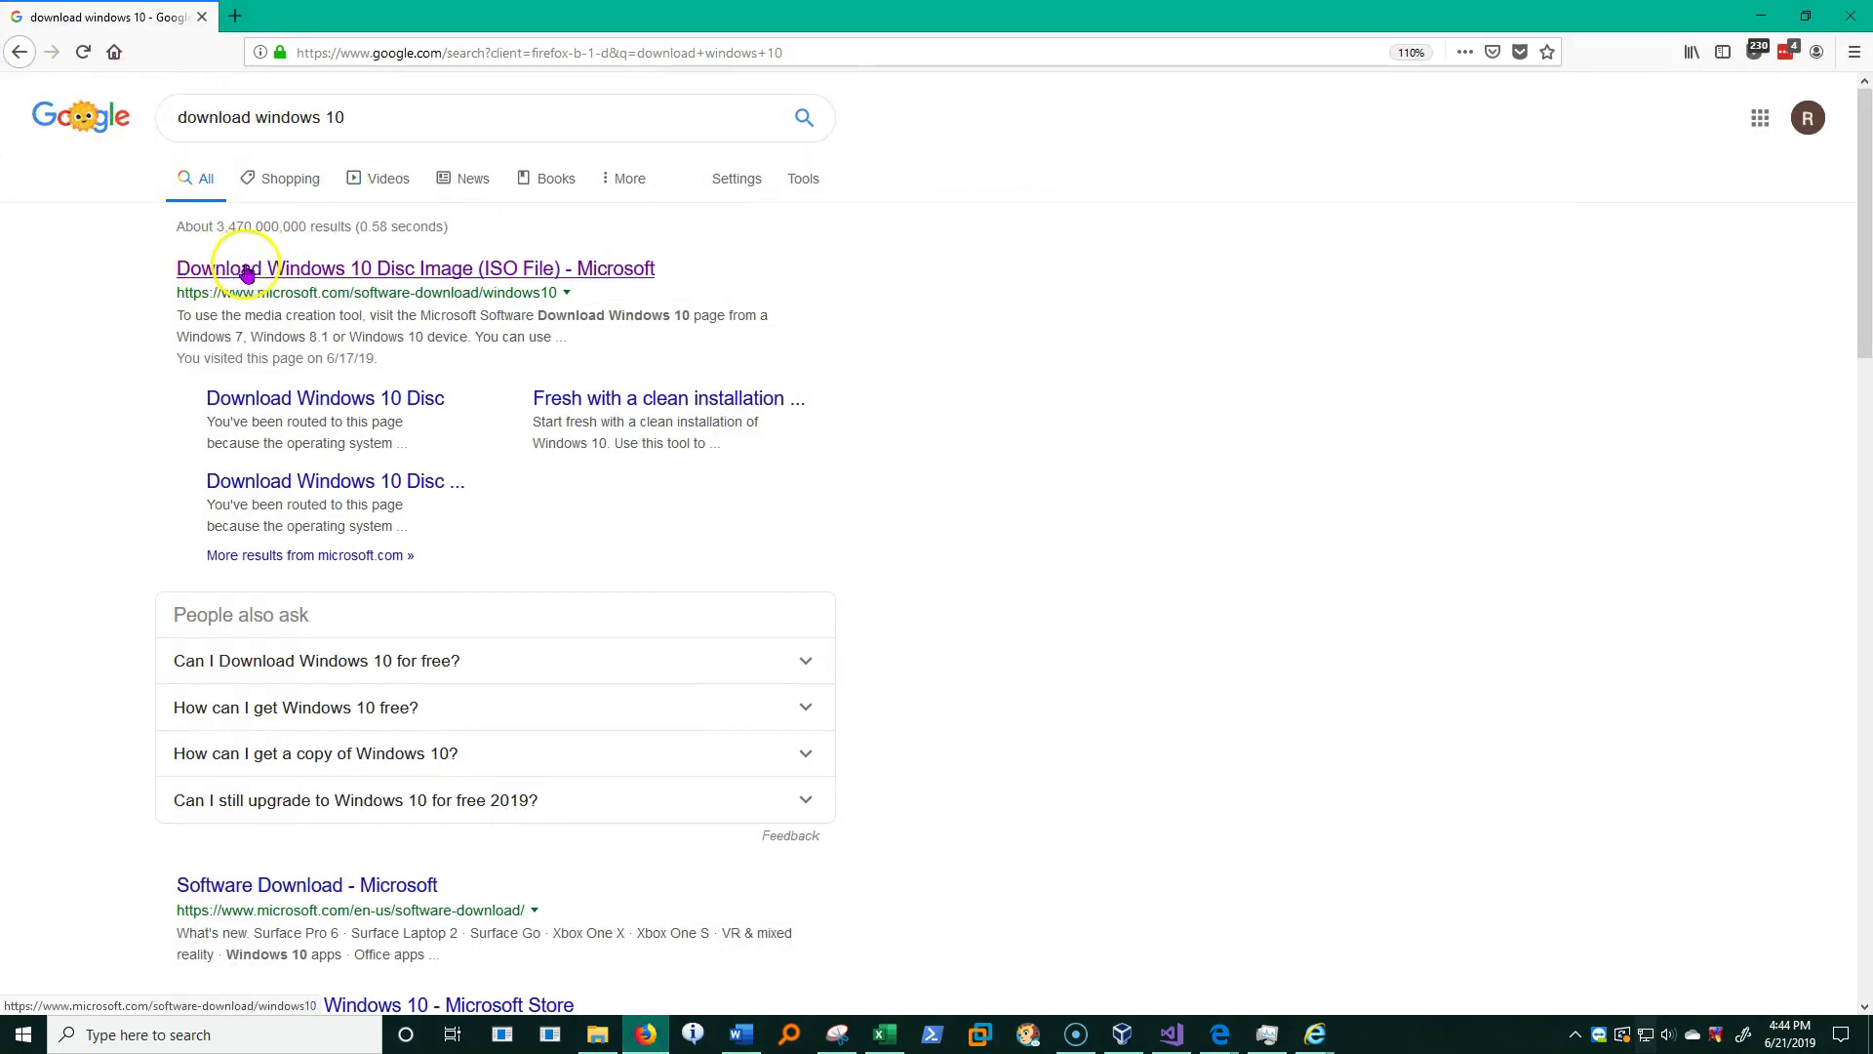
left_click(451, 280)
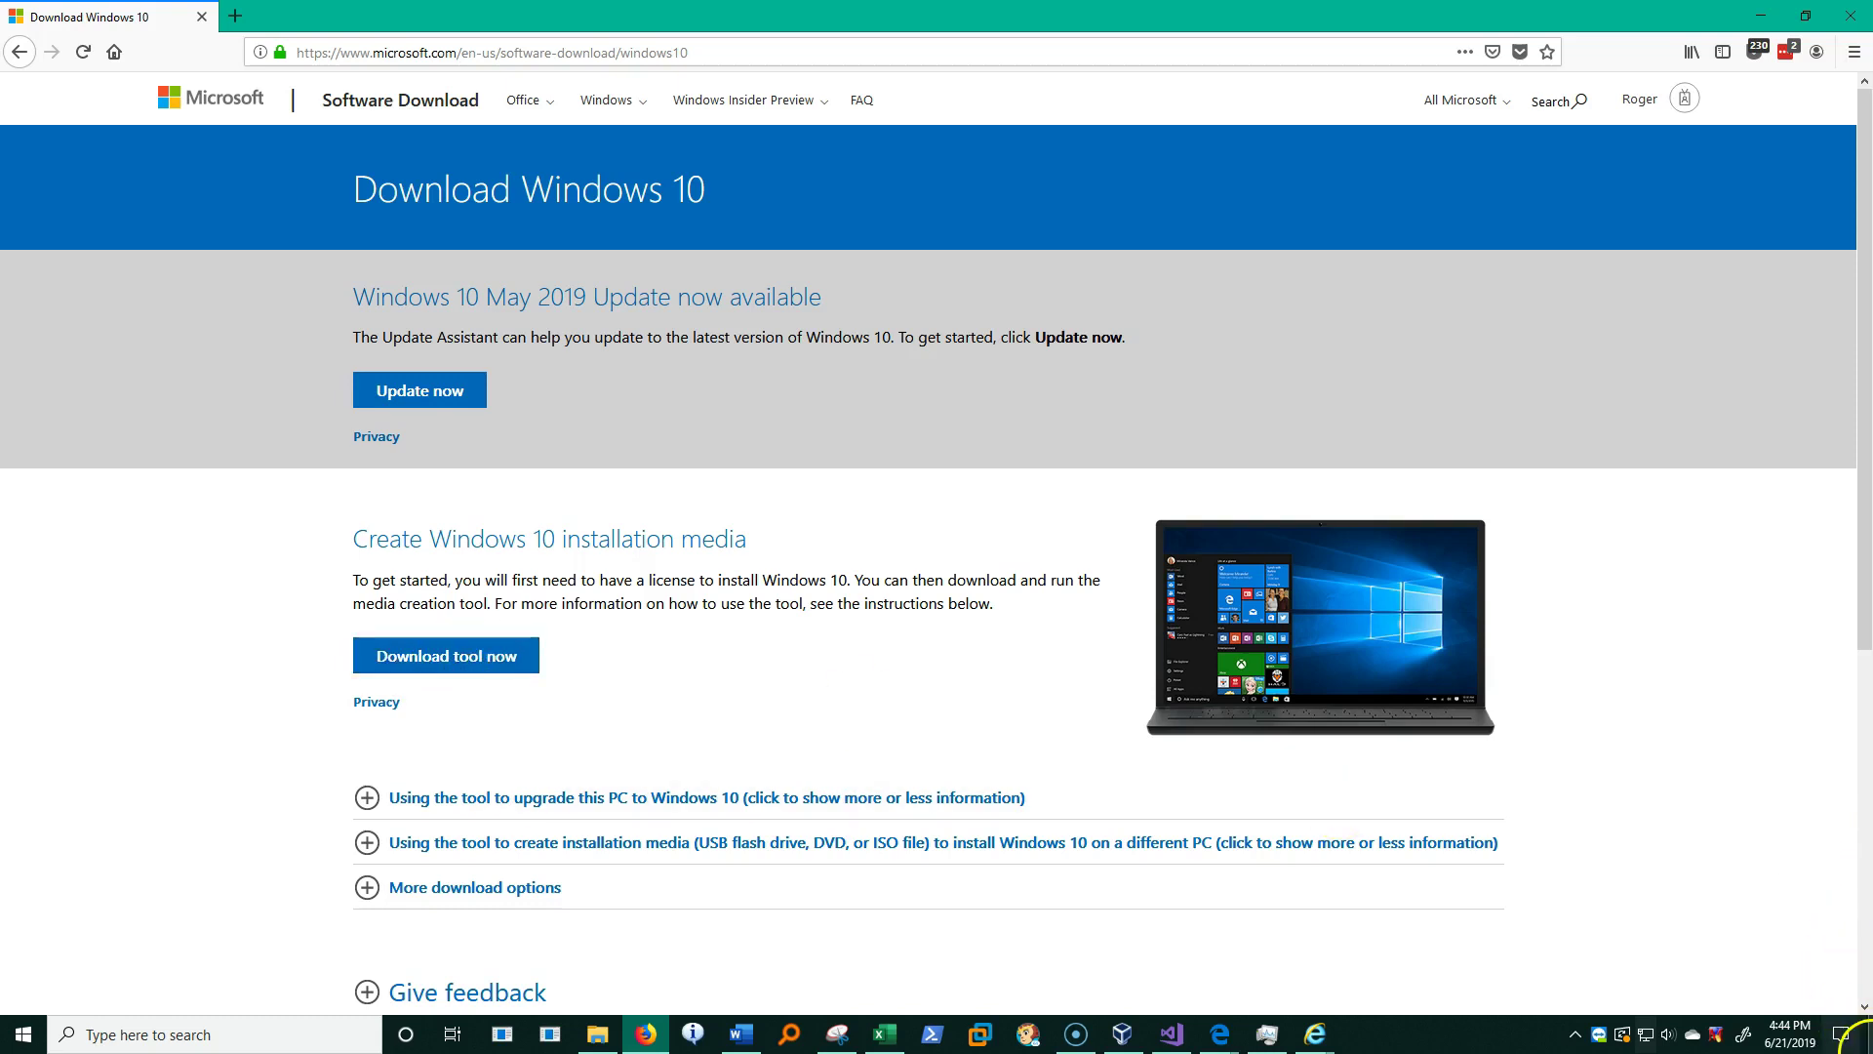
- Launch MediaCreationTool1903.exe from the desktop and close the Visual Studio window with its New Project dialog
left_click(1861, 1042)
left_click(330, 342)
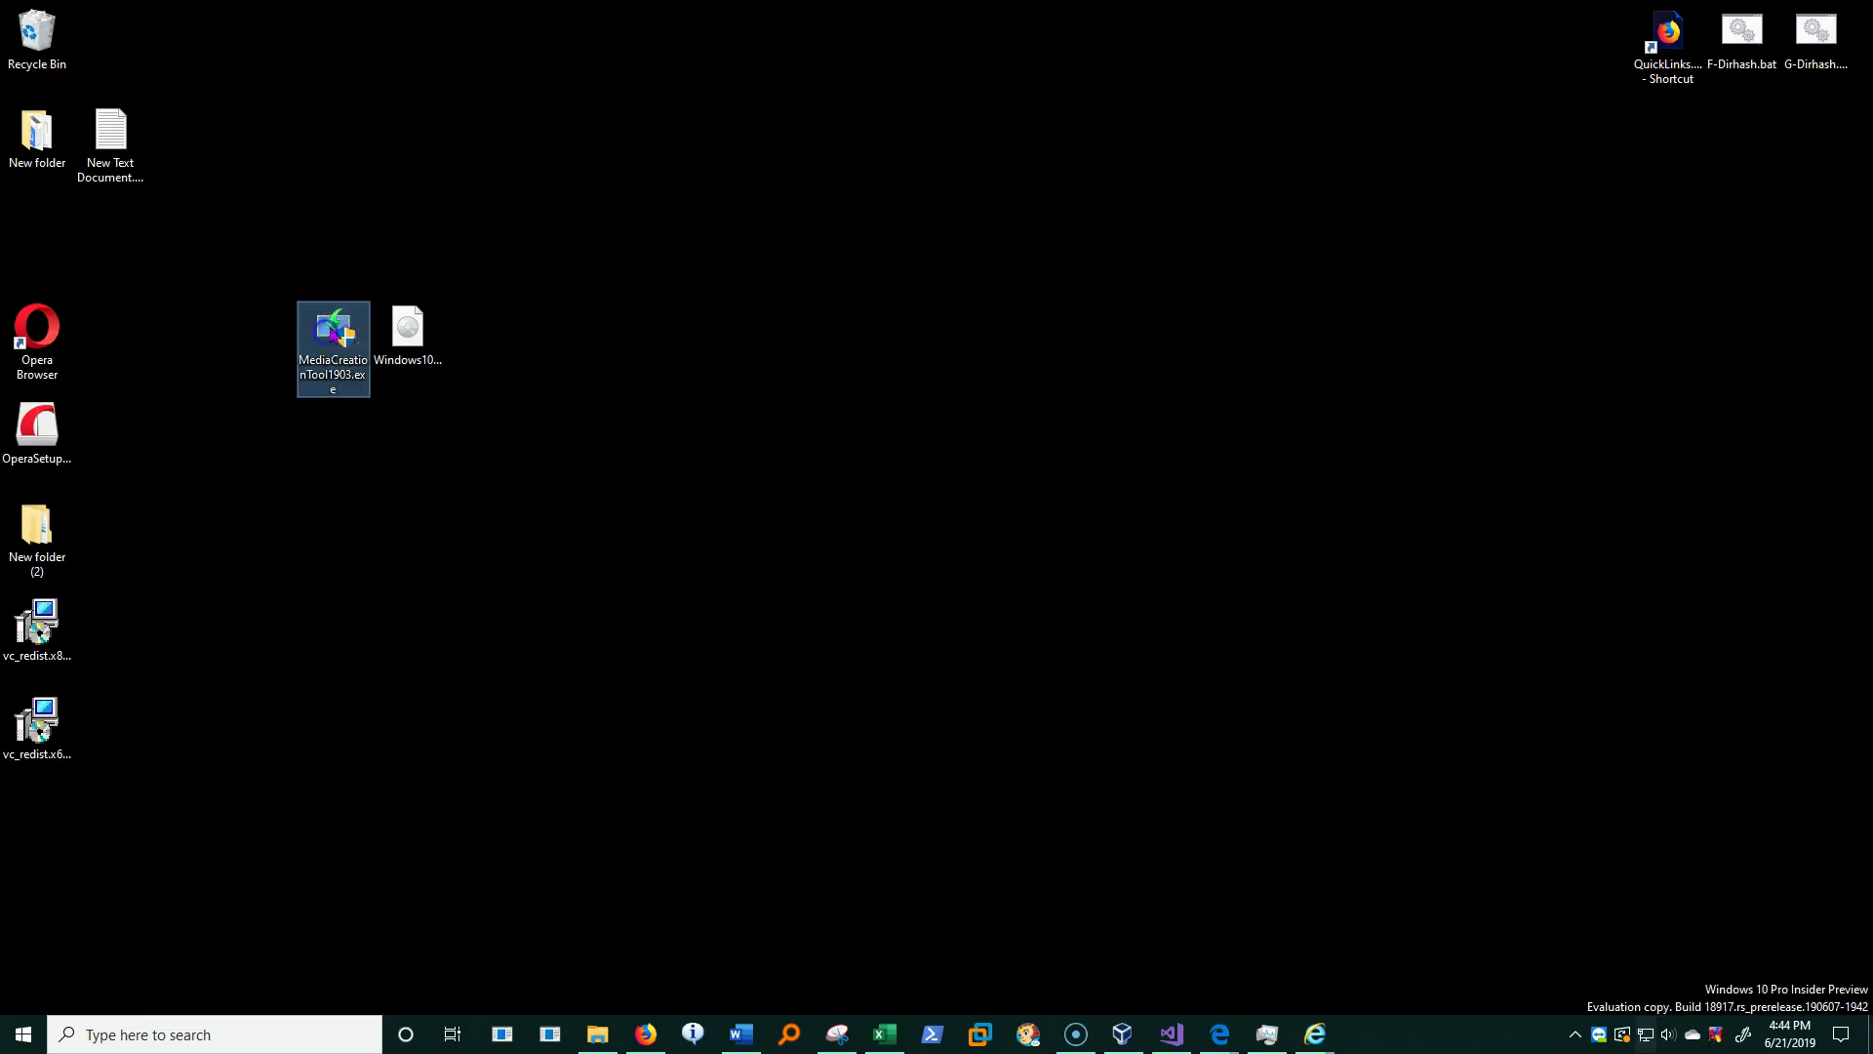
double_click(343, 395)
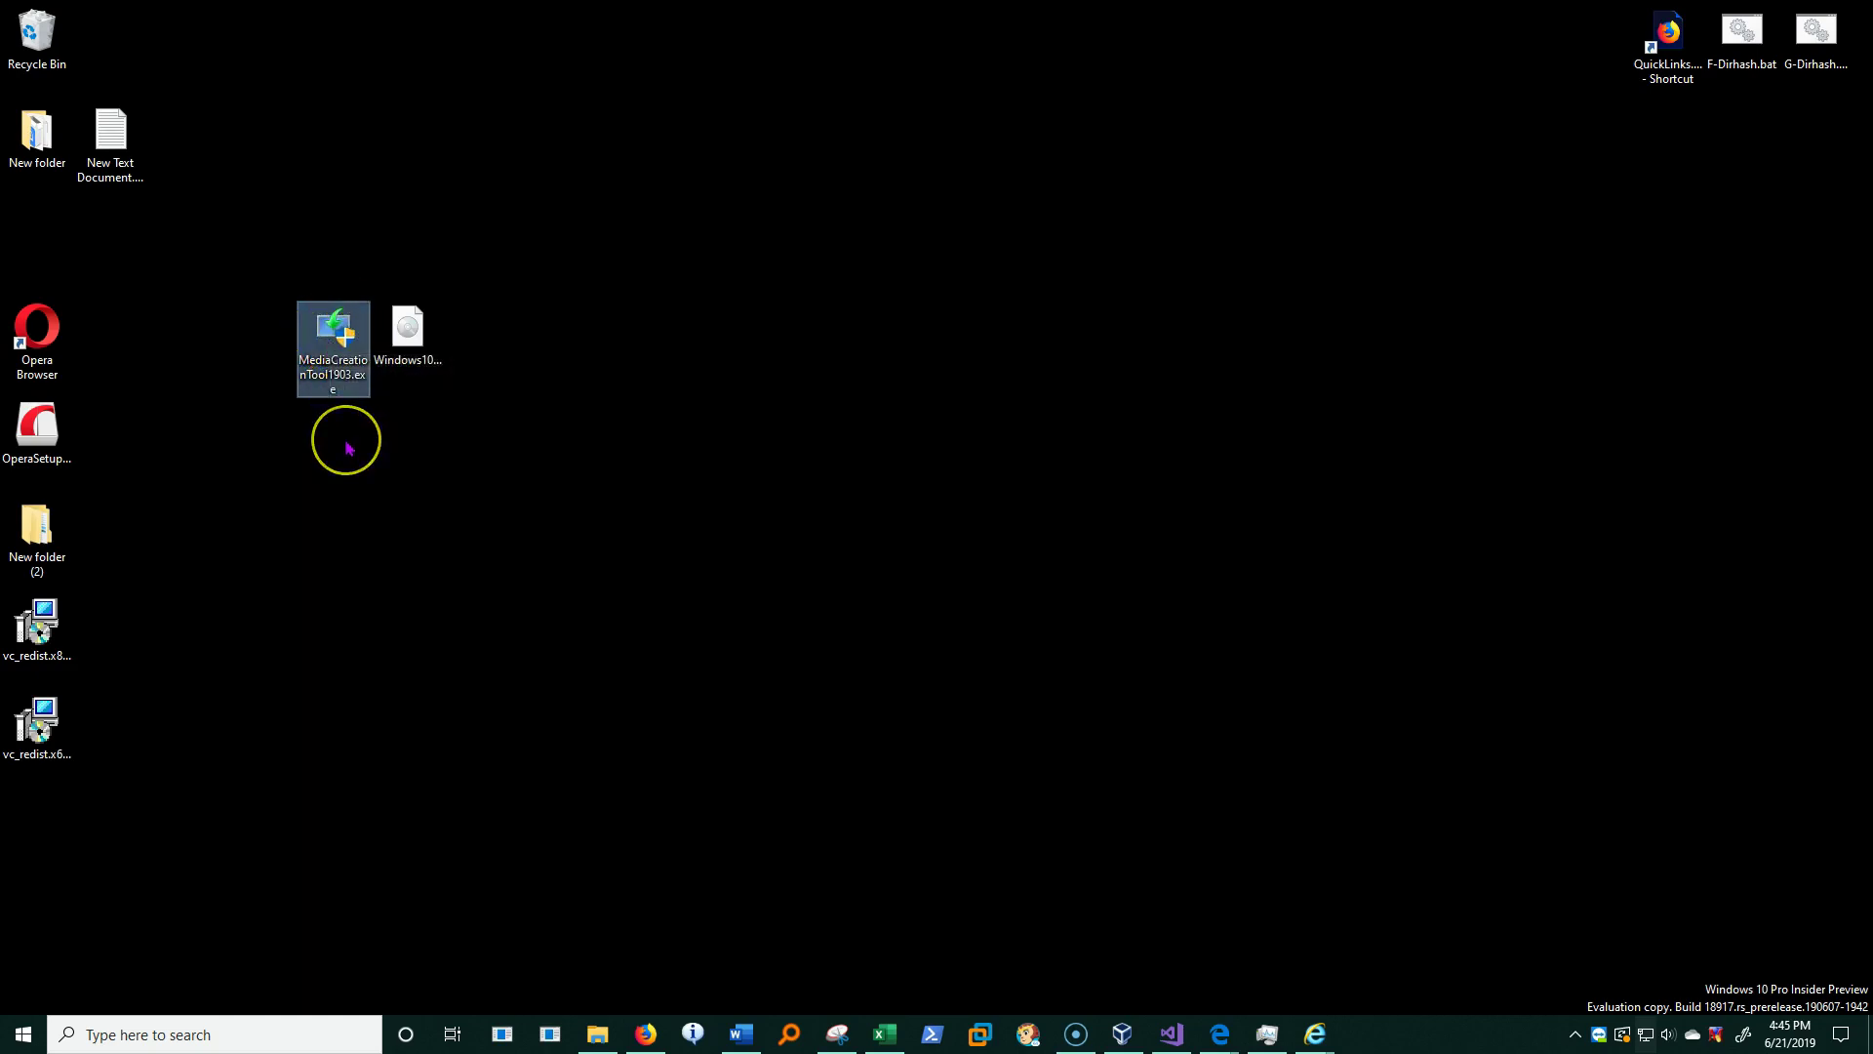
double_click(343, 382)
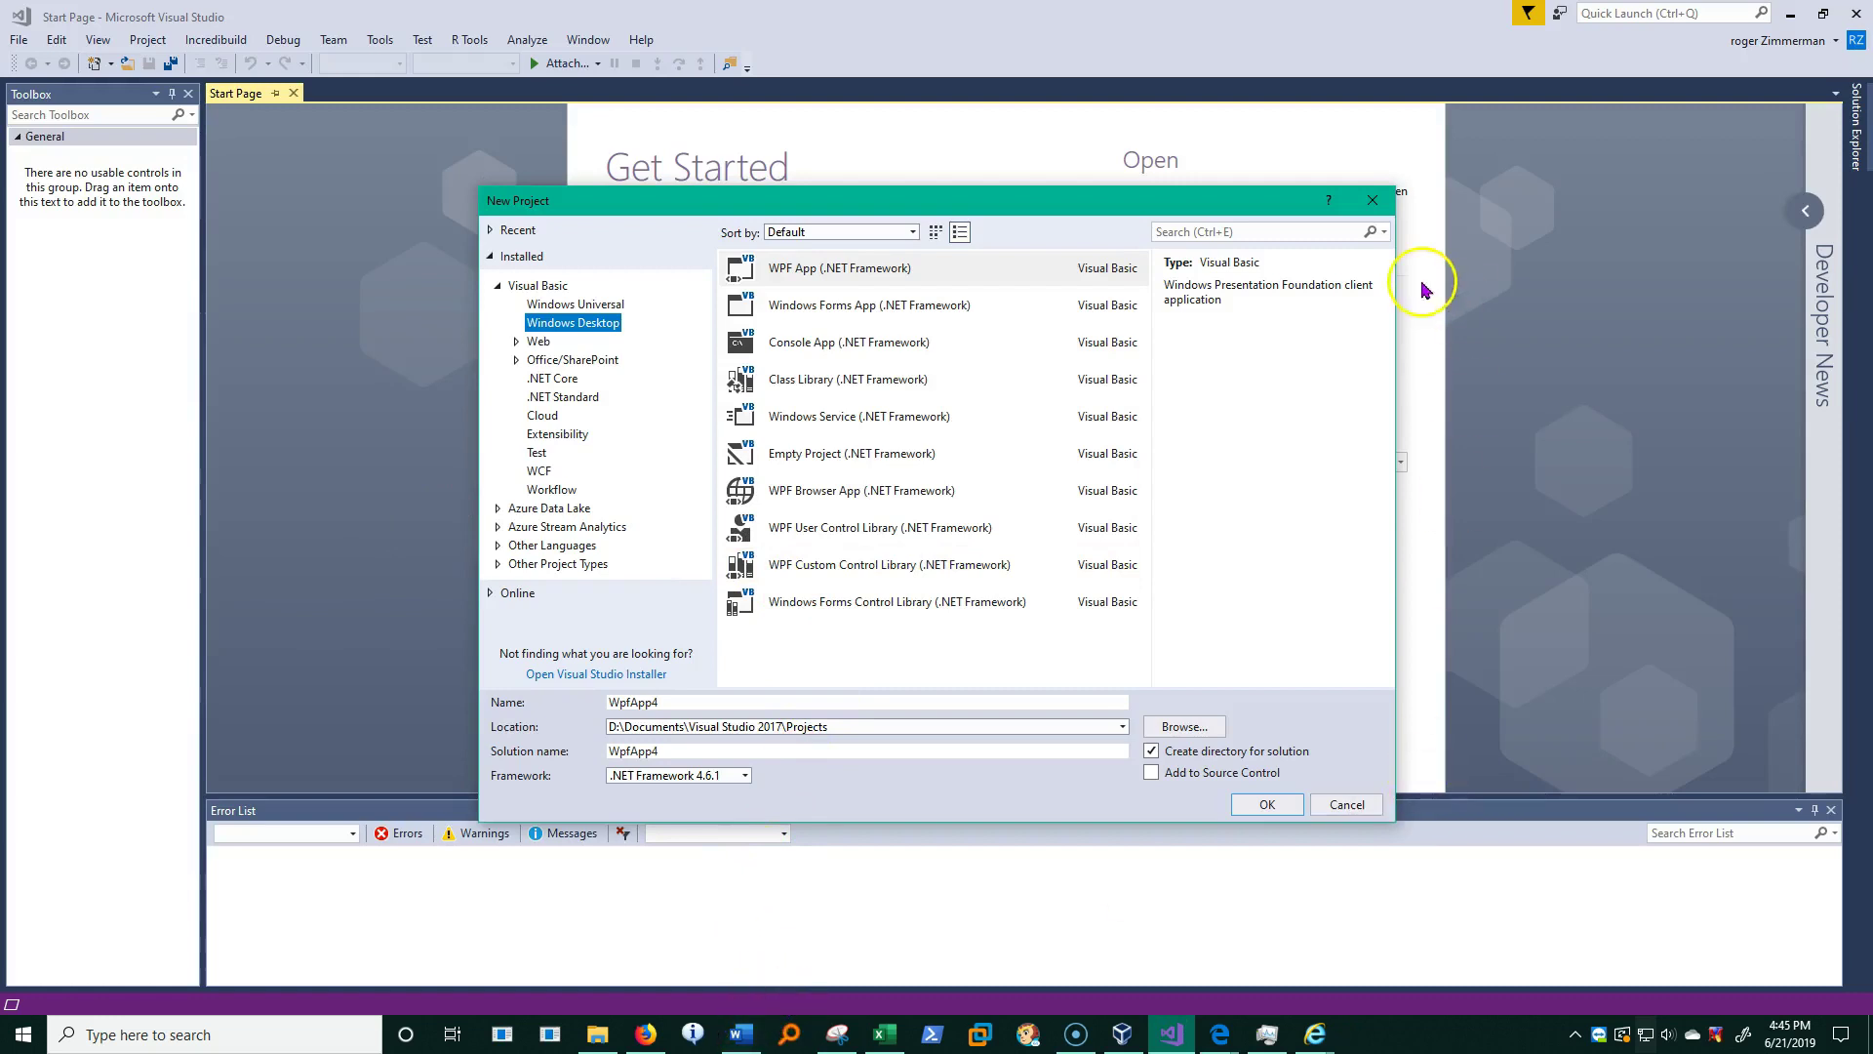
left_click(1376, 196)
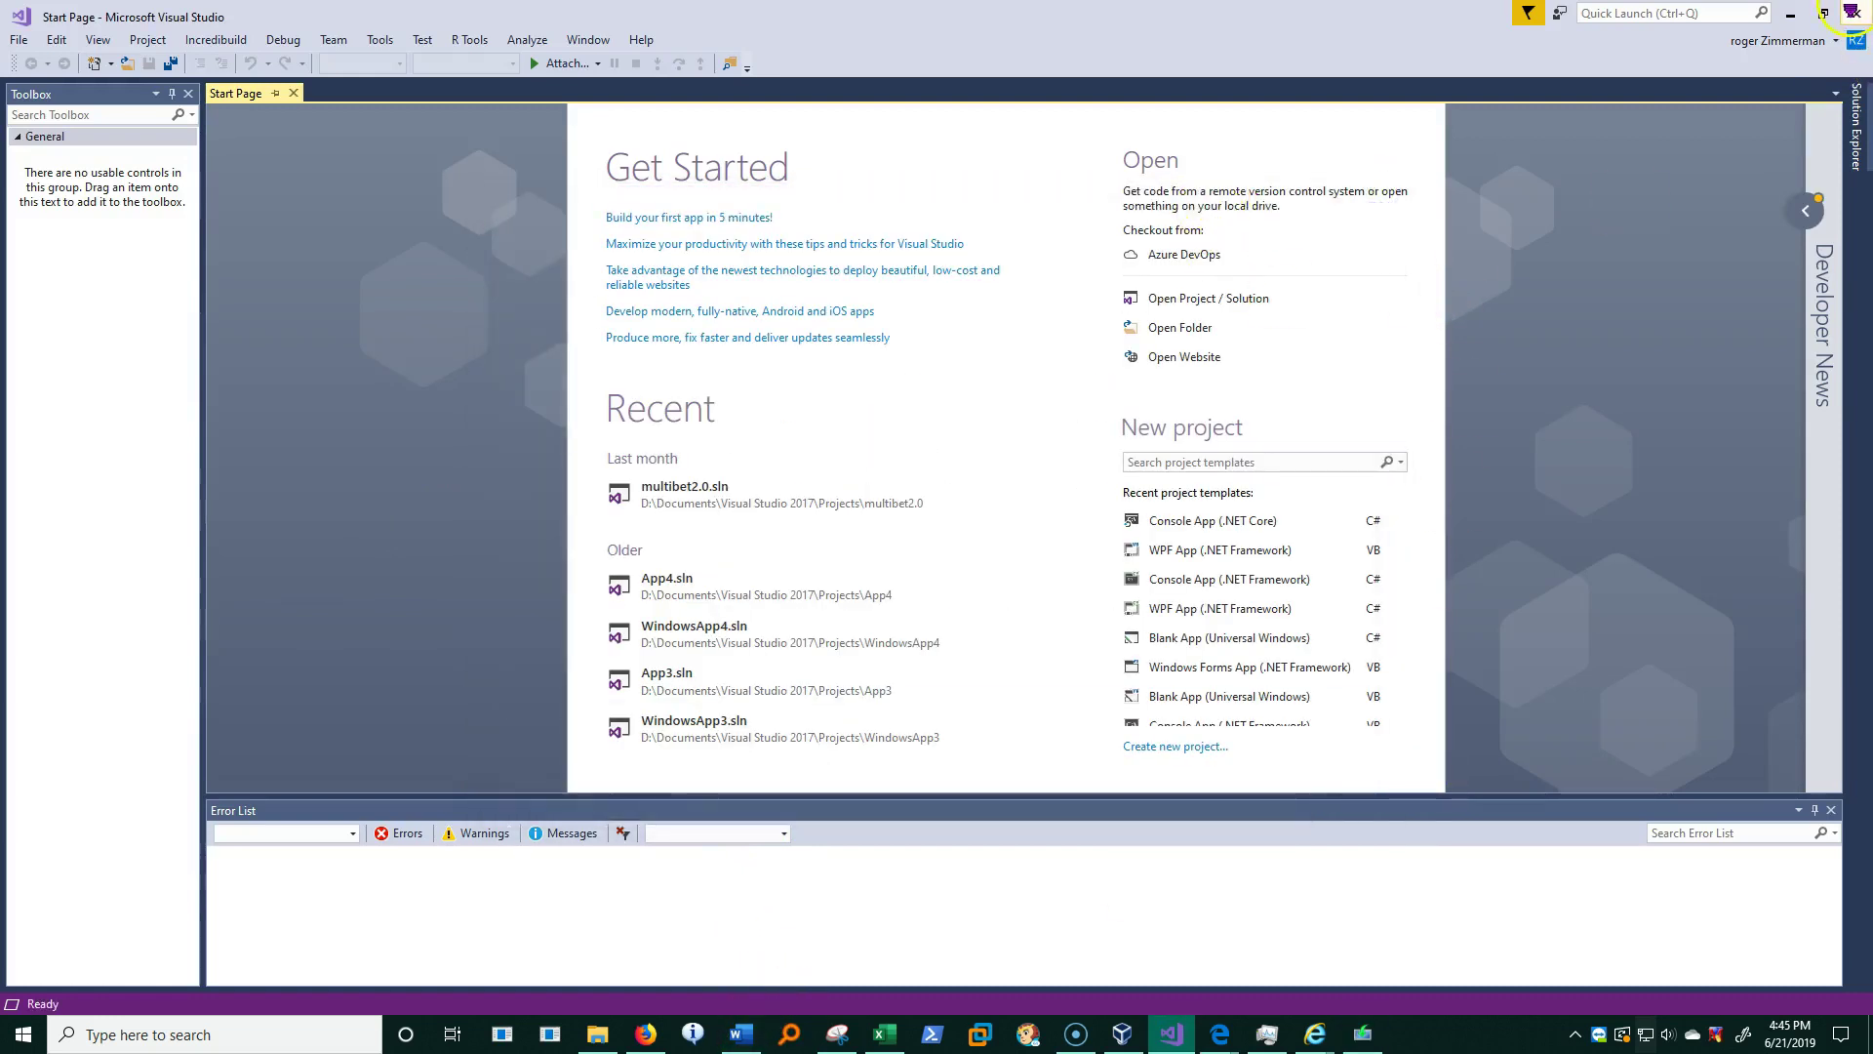
left_click(1844, 10)
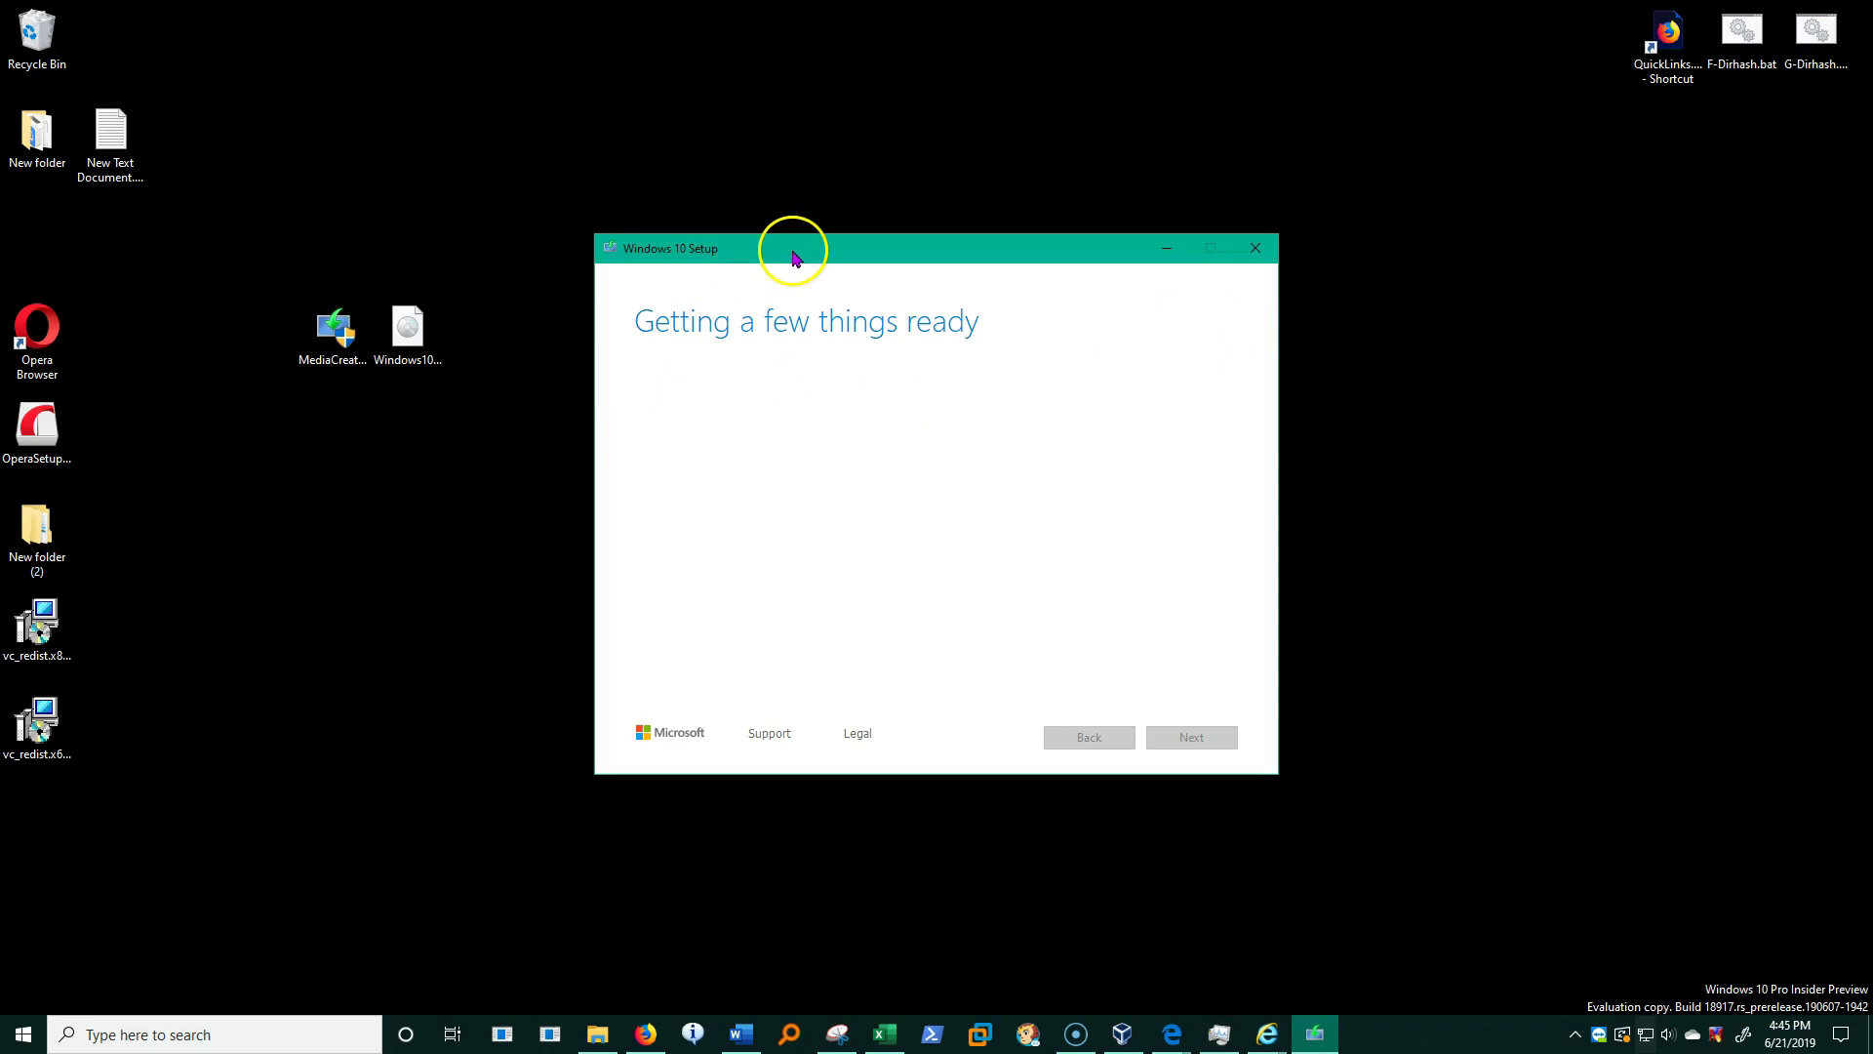
- Switch to the Word notes and select "Upgrade only." in the Capability column of the Windows Media Creator row
left_click(741, 1036)
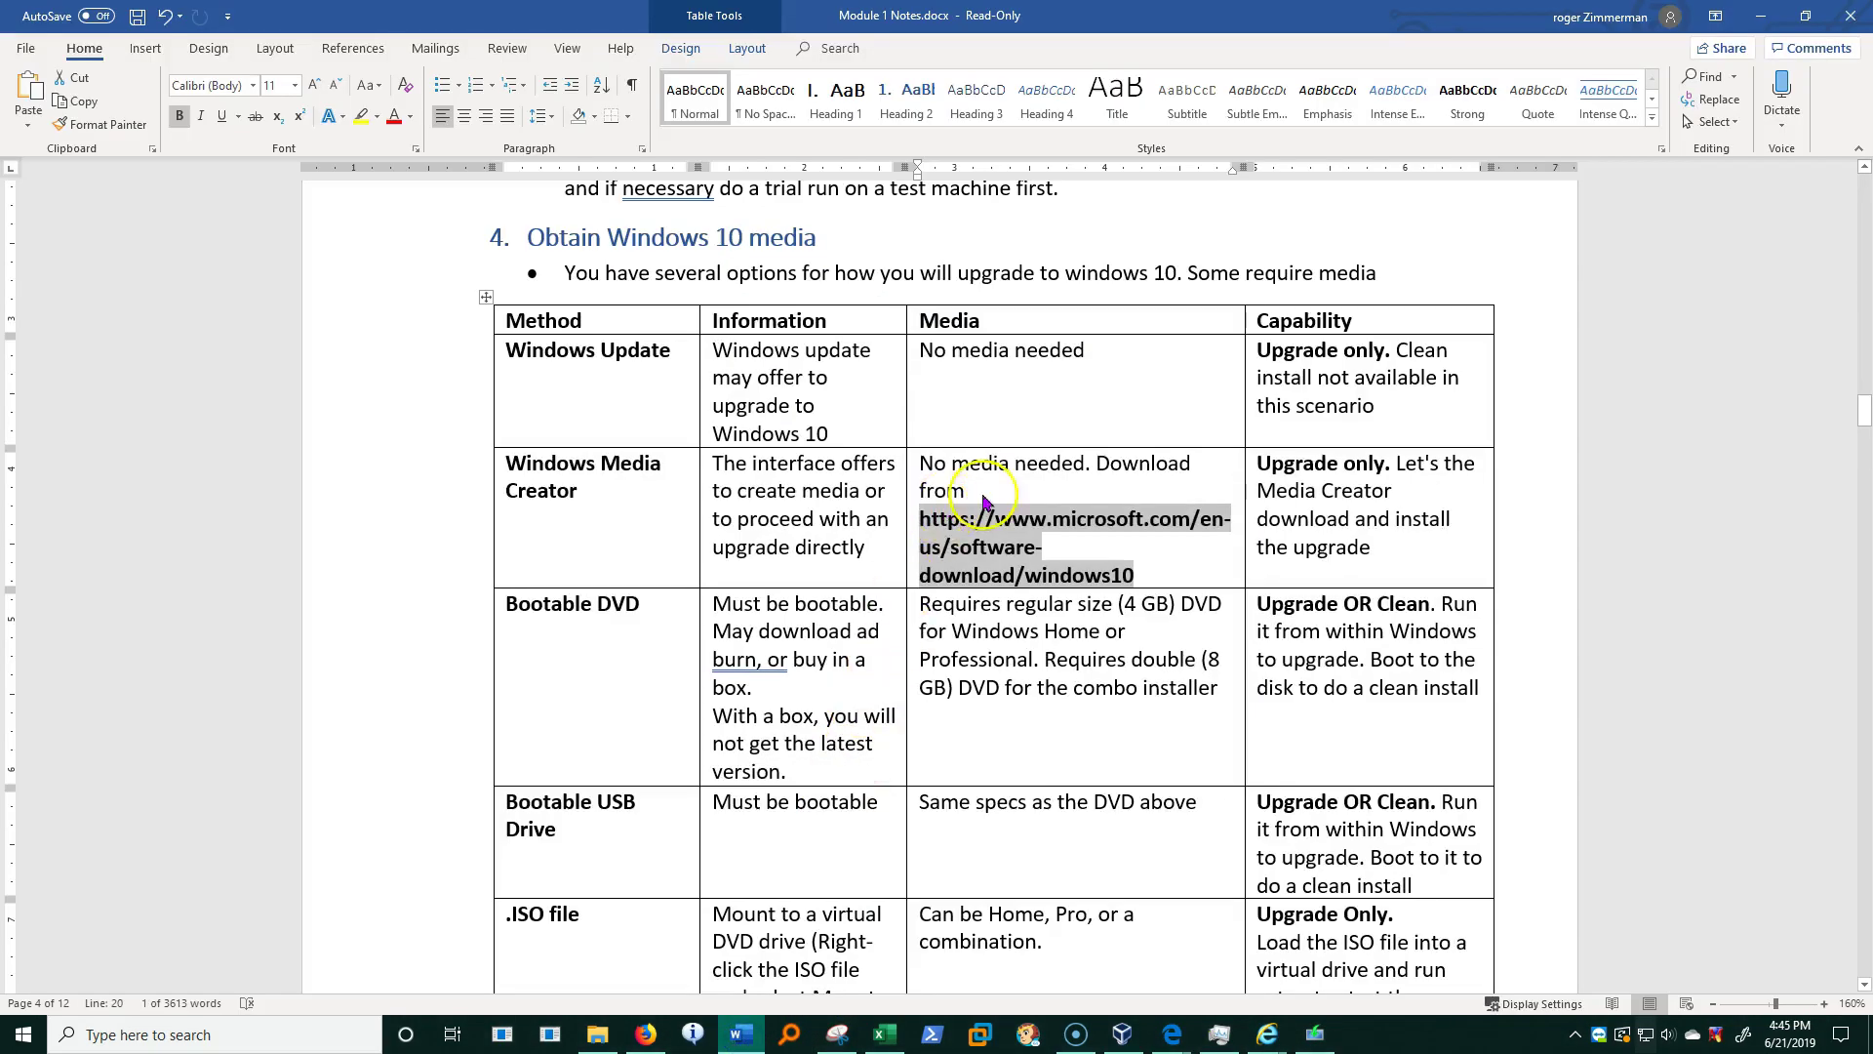
left_click(1049, 491)
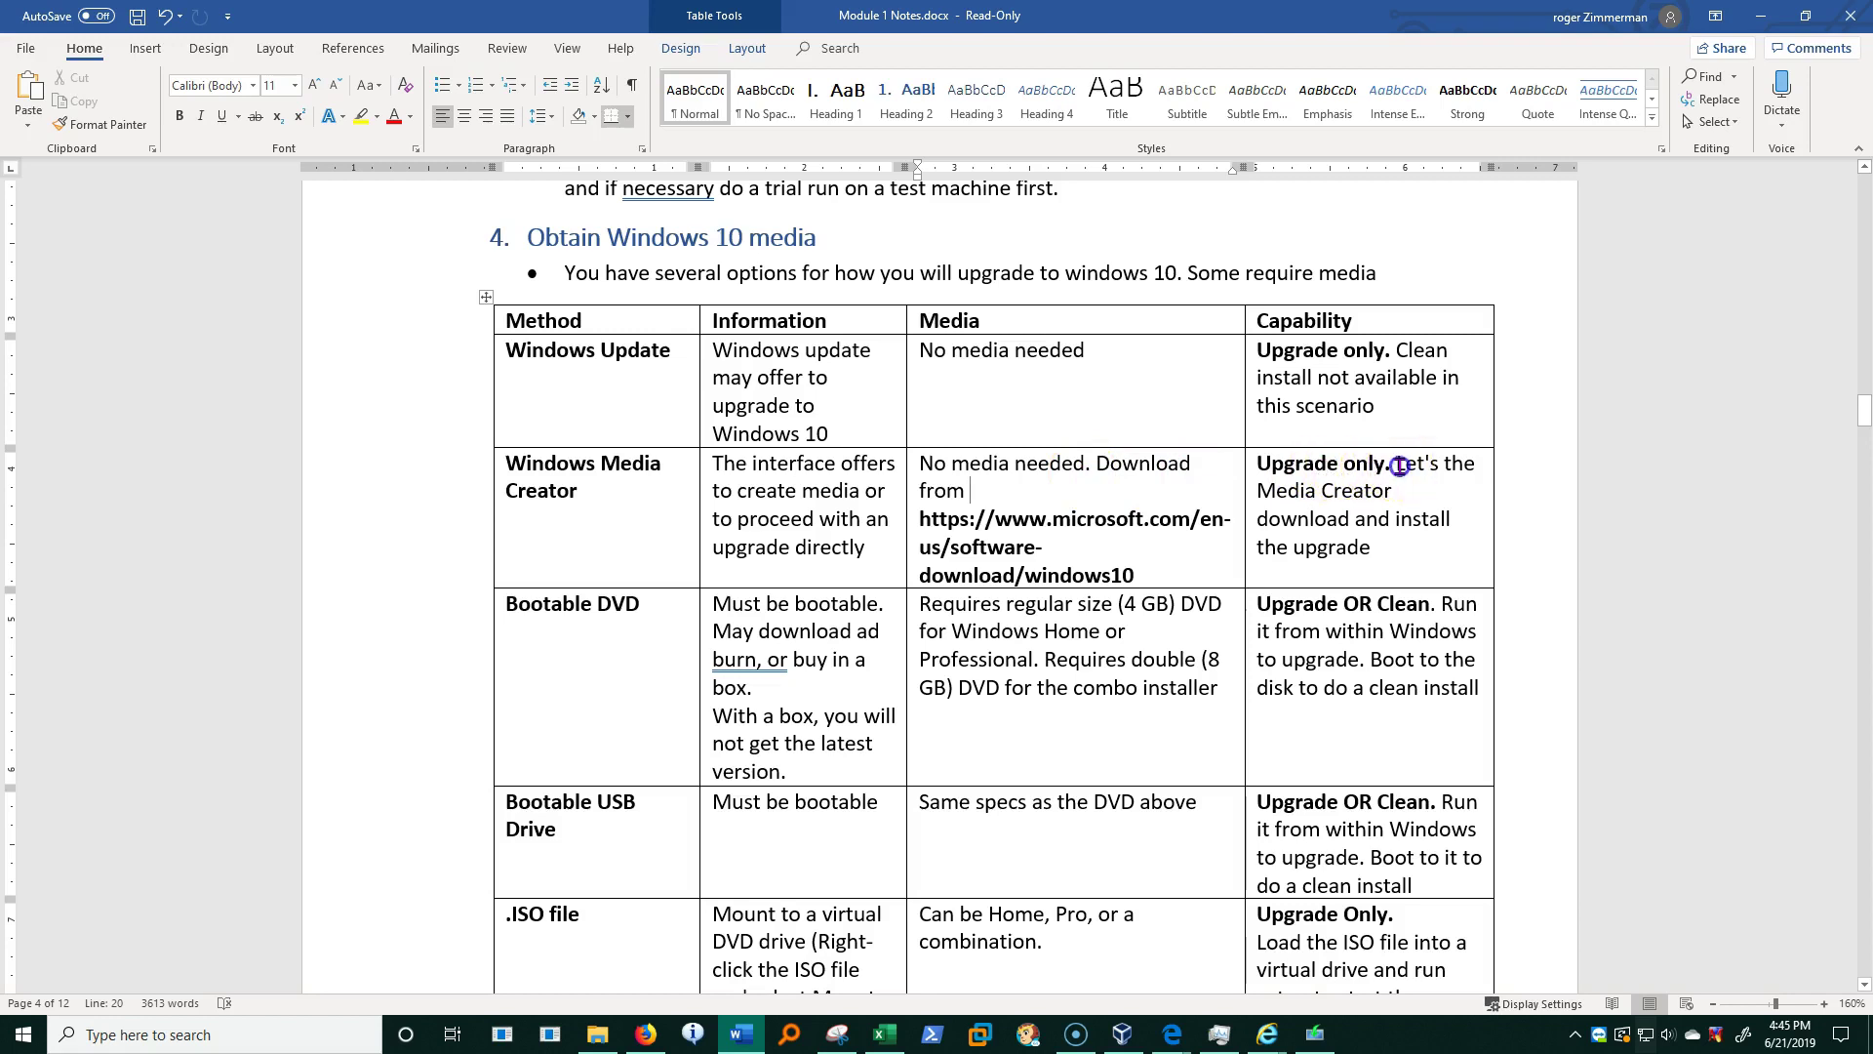
left_click_drag(1395, 464, 1266, 464)
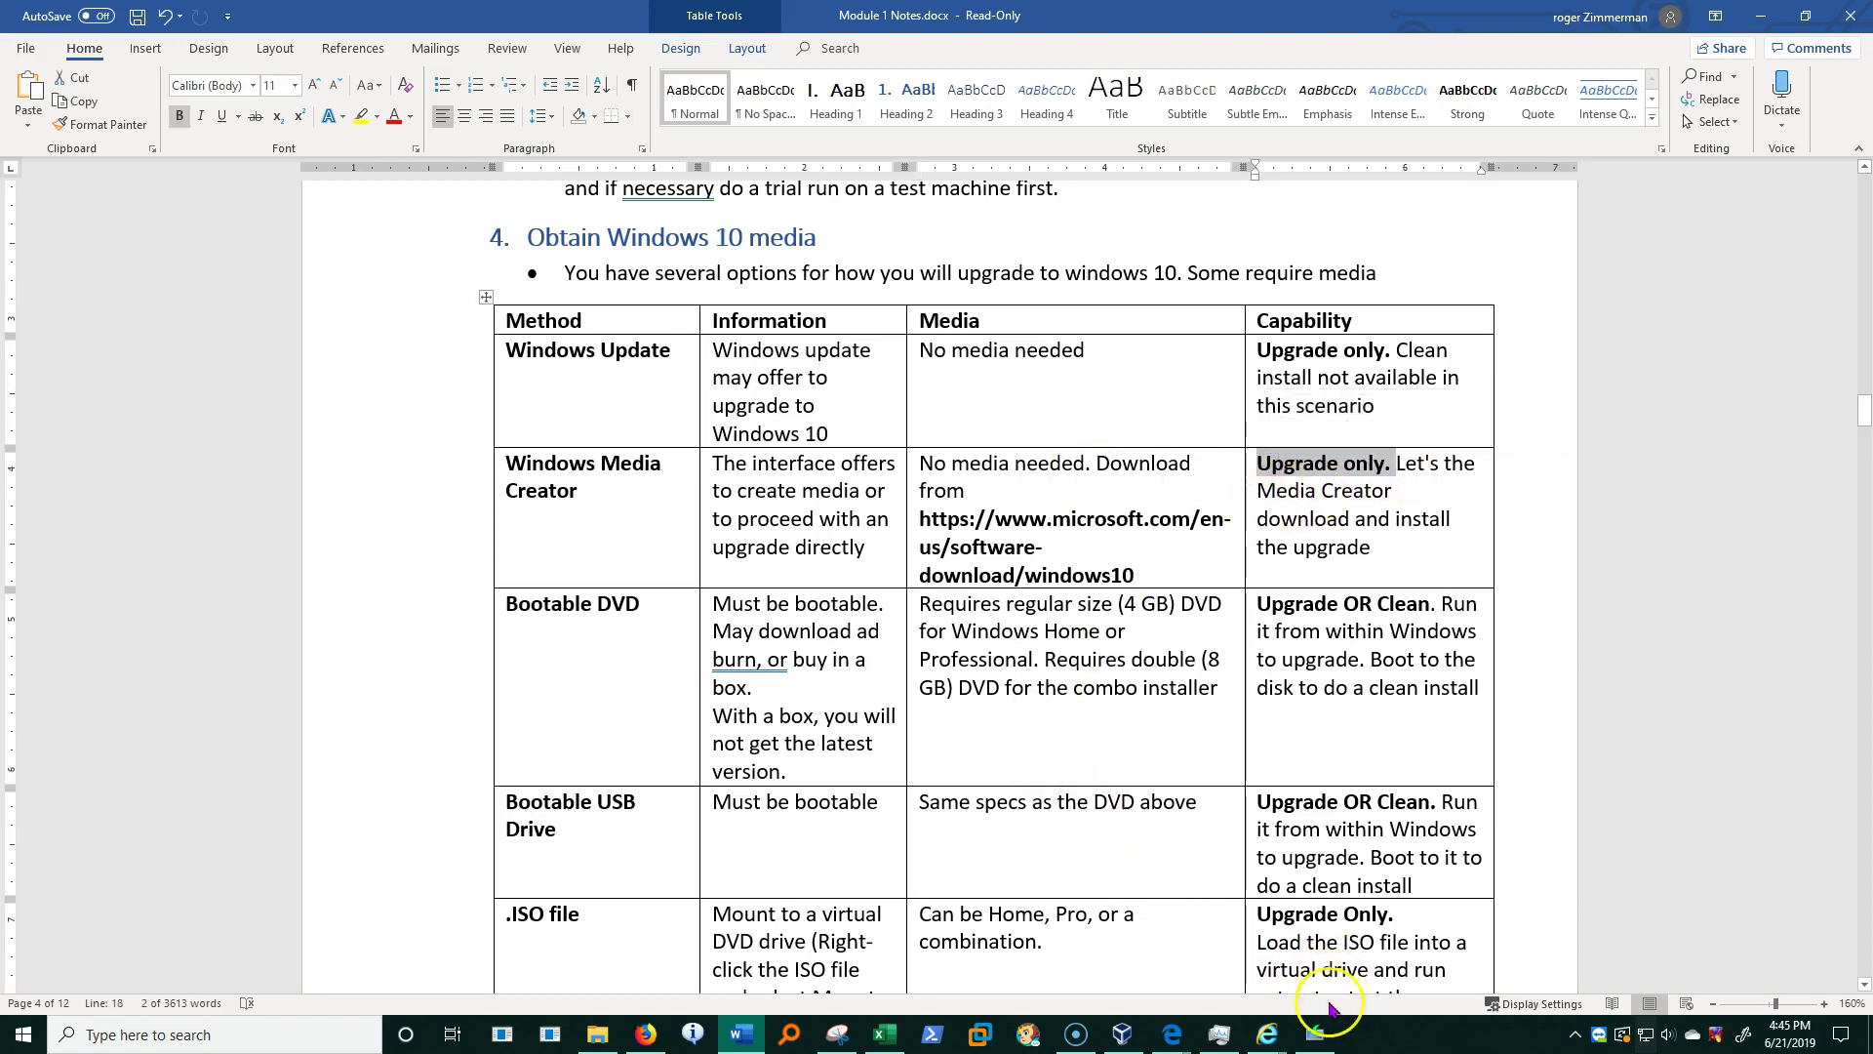
- Bring up Windows 10 Setup, skim the Media Creation Tool license terms and accept them
mouse_move(1322, 1042)
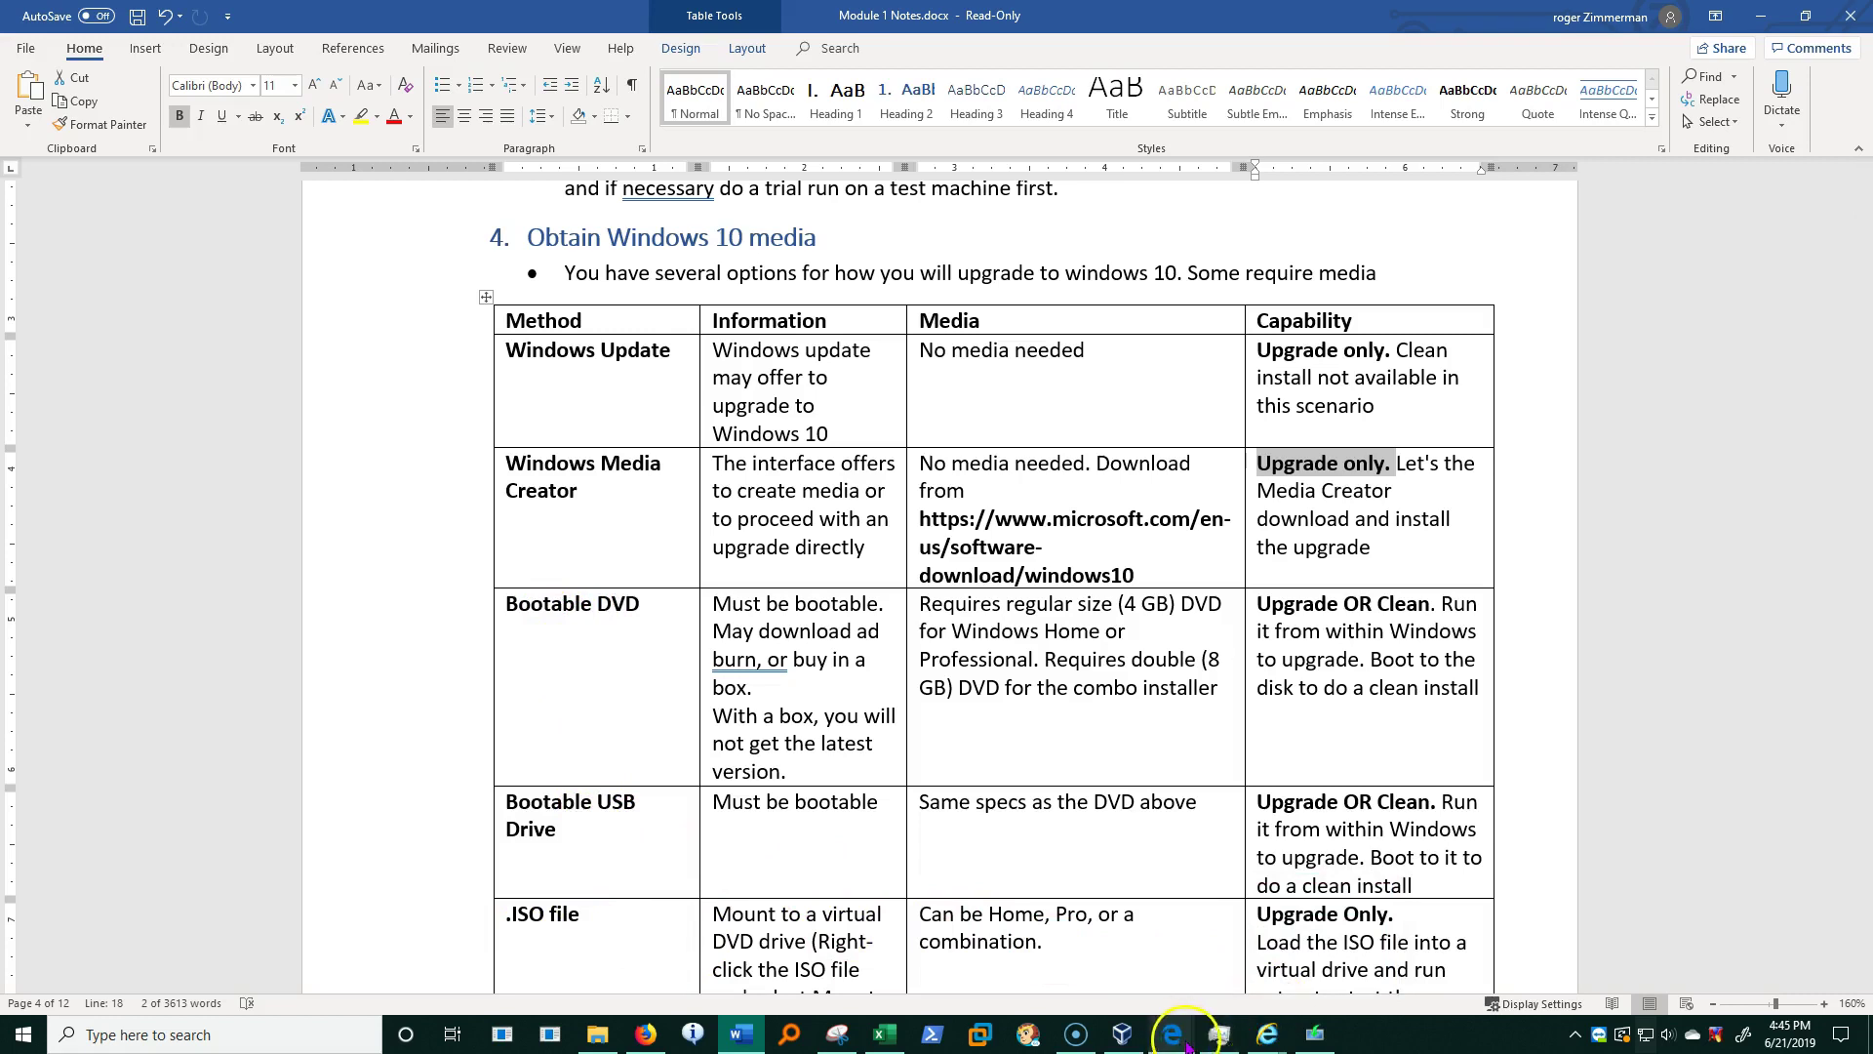
left_click(1317, 1036)
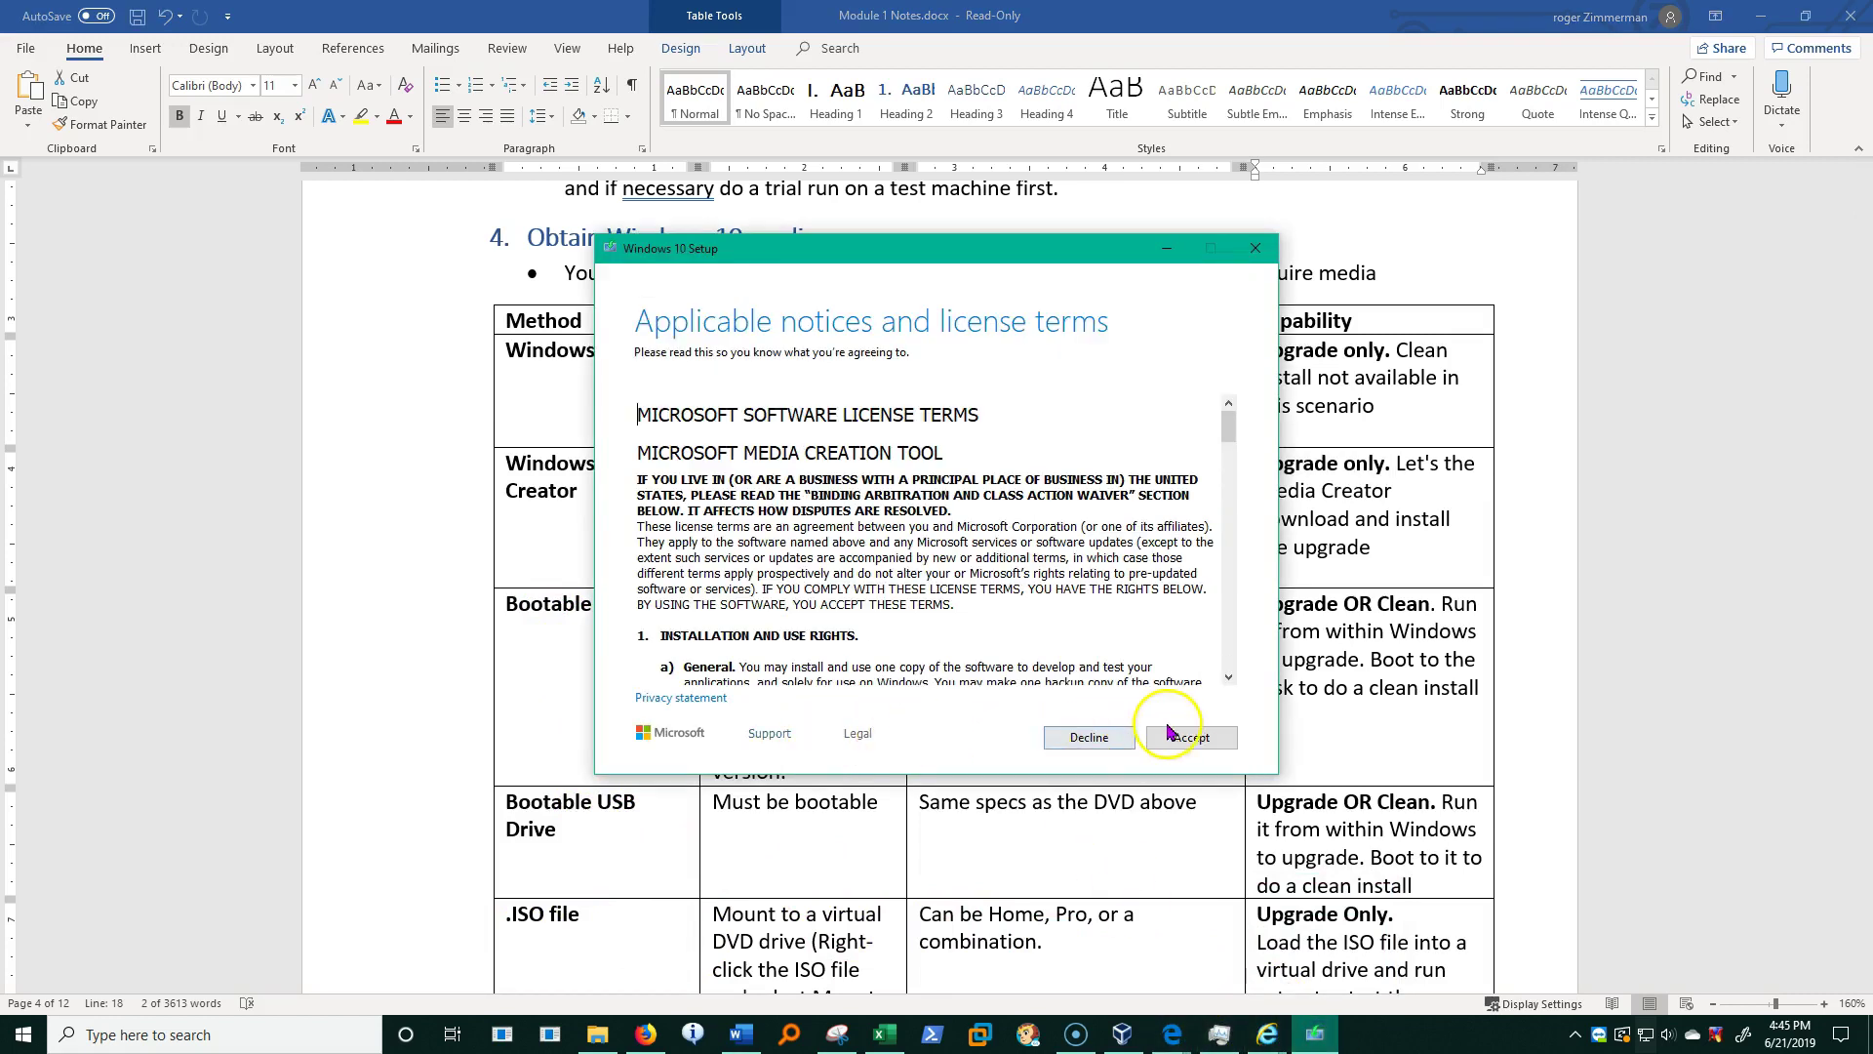
left_click(1227, 429)
left_click_drag(1228, 429, 1228, 561)
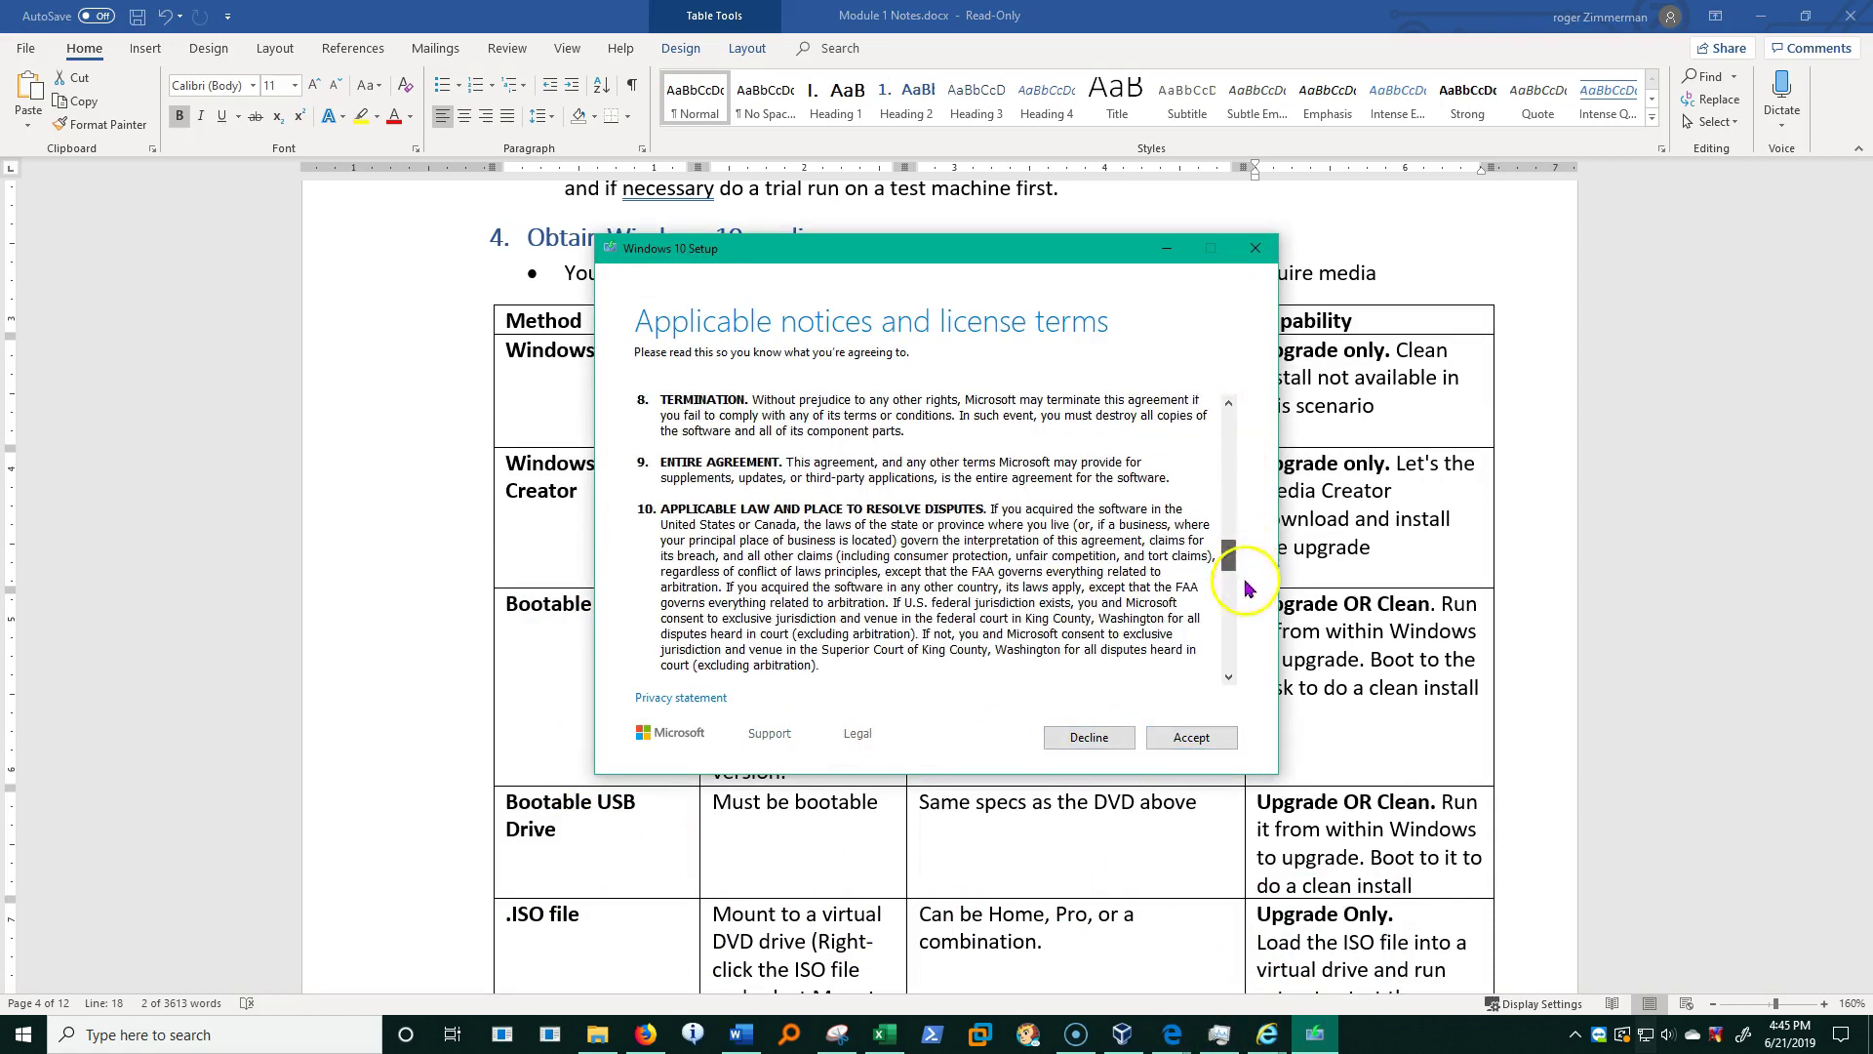
left_click(1191, 737)
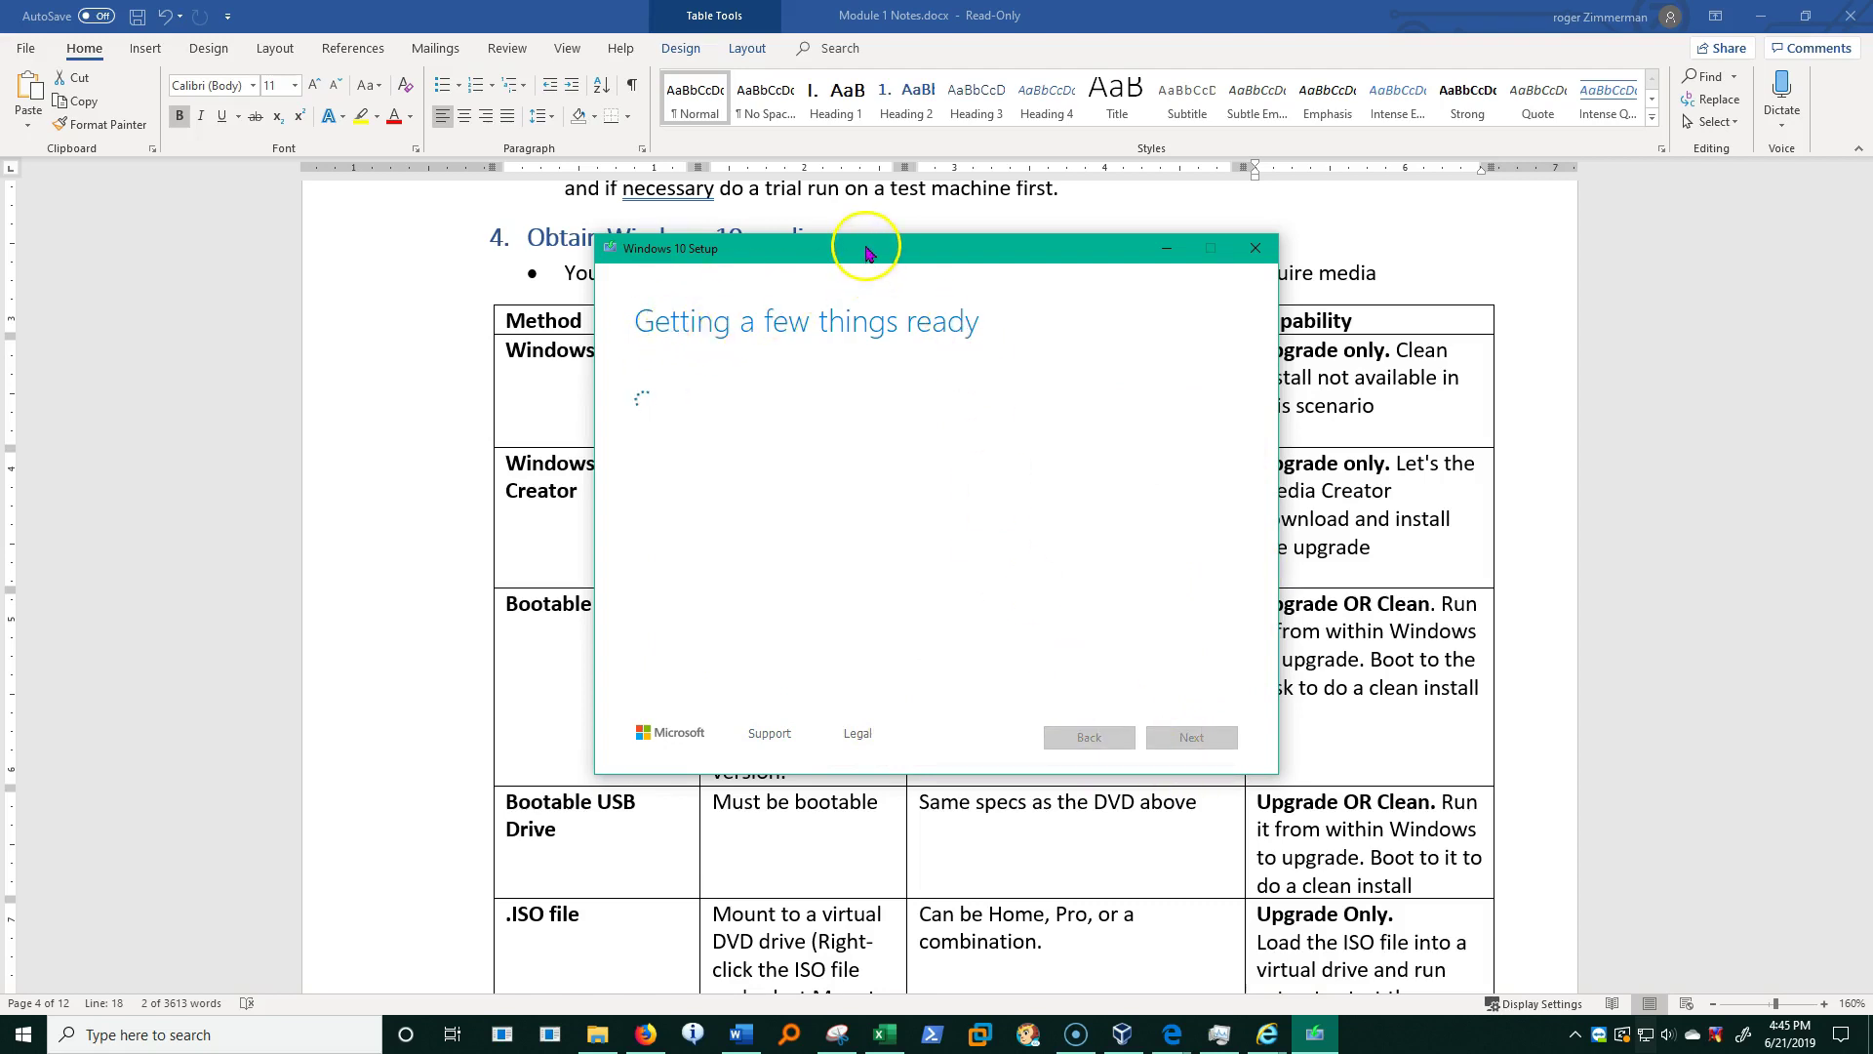
- Choose to create installation media for another PC in Windows 10 Setup and continue, repositioning the window over the notes
left_click_drag(867, 253, 1185, 251)
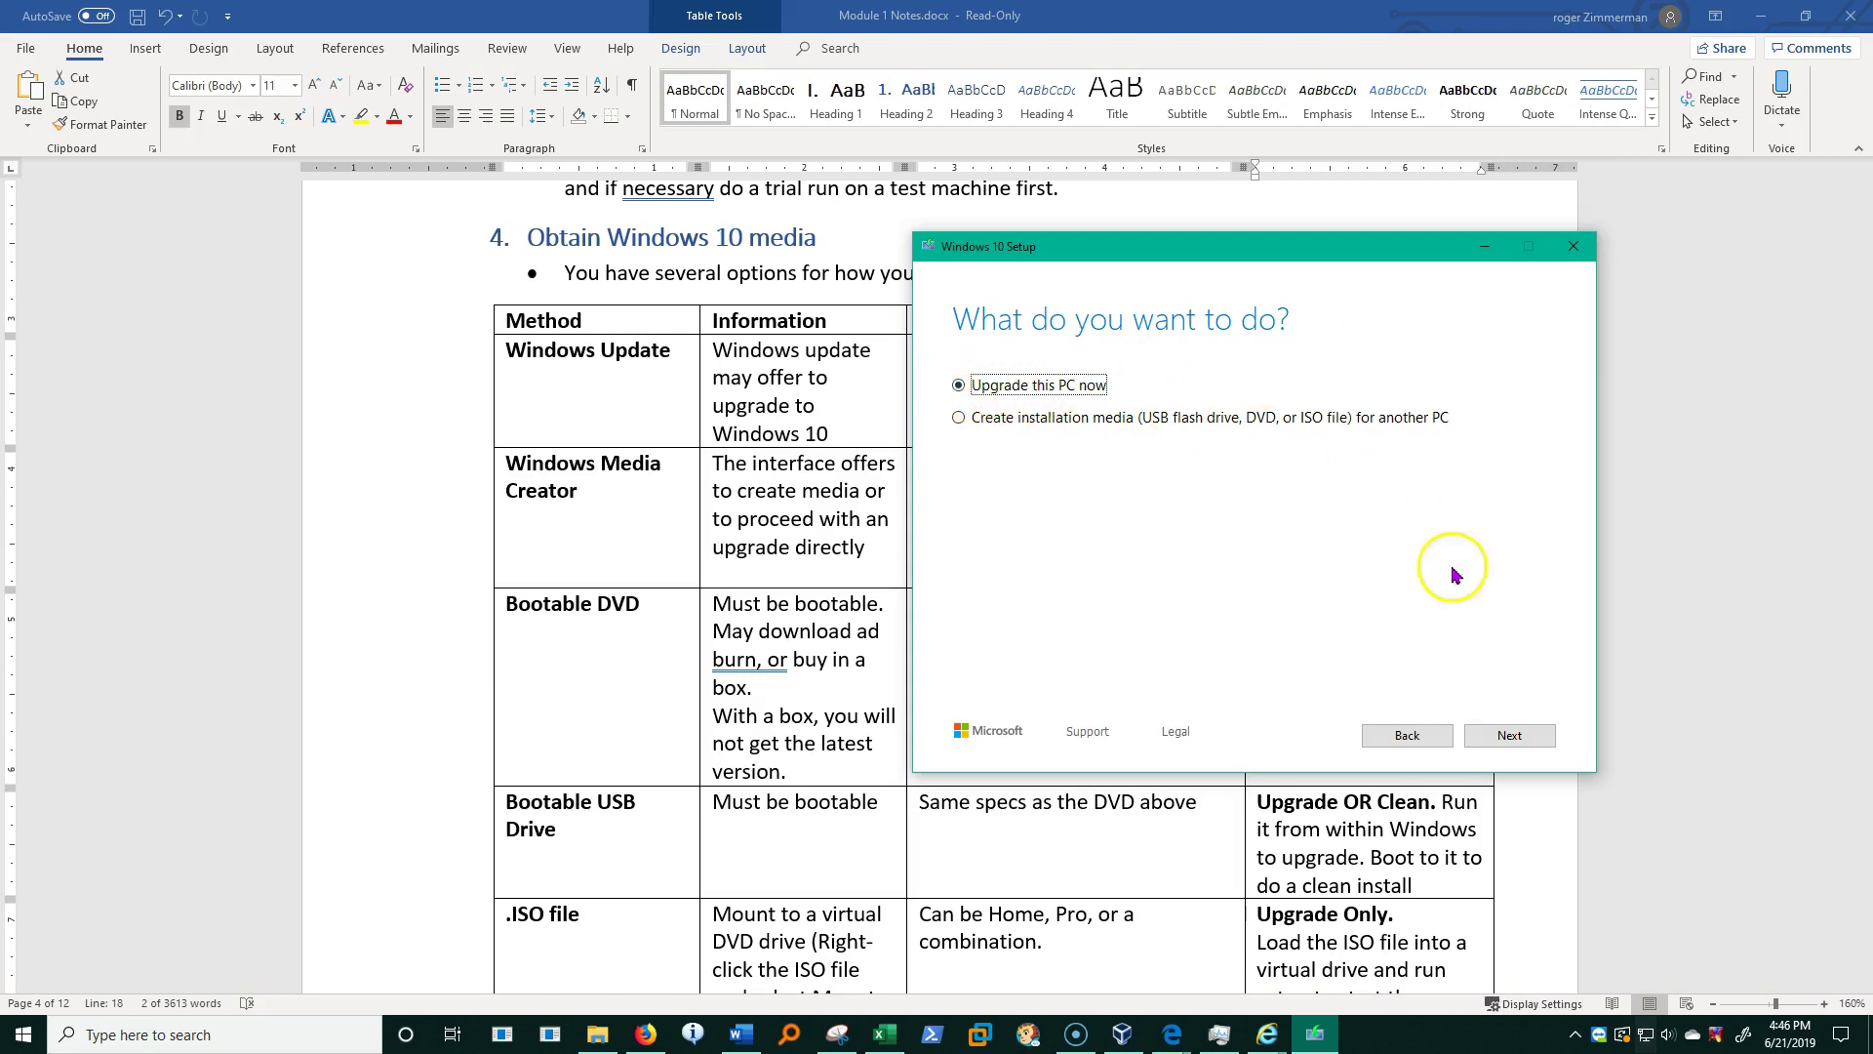
left_click(1507, 737)
left_click_drag(1134, 246, 324, 615)
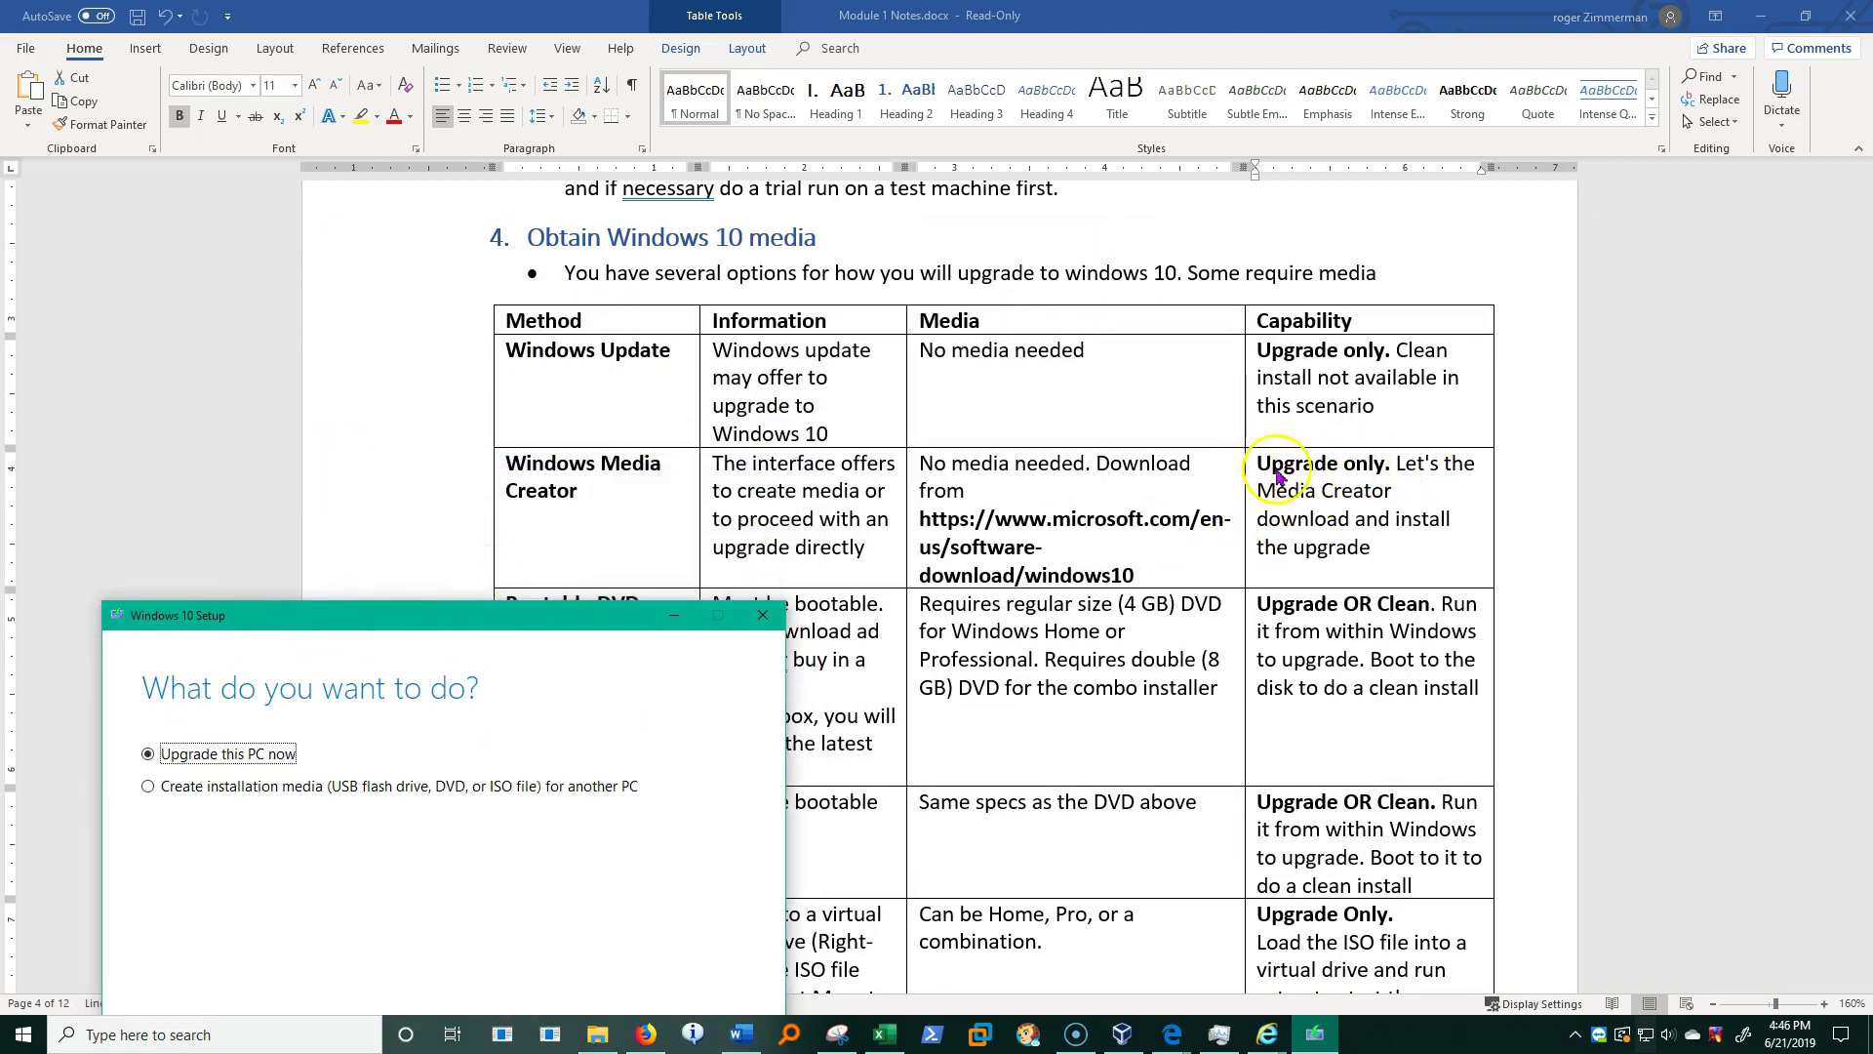
left_click_drag(585, 611, 1242, 376)
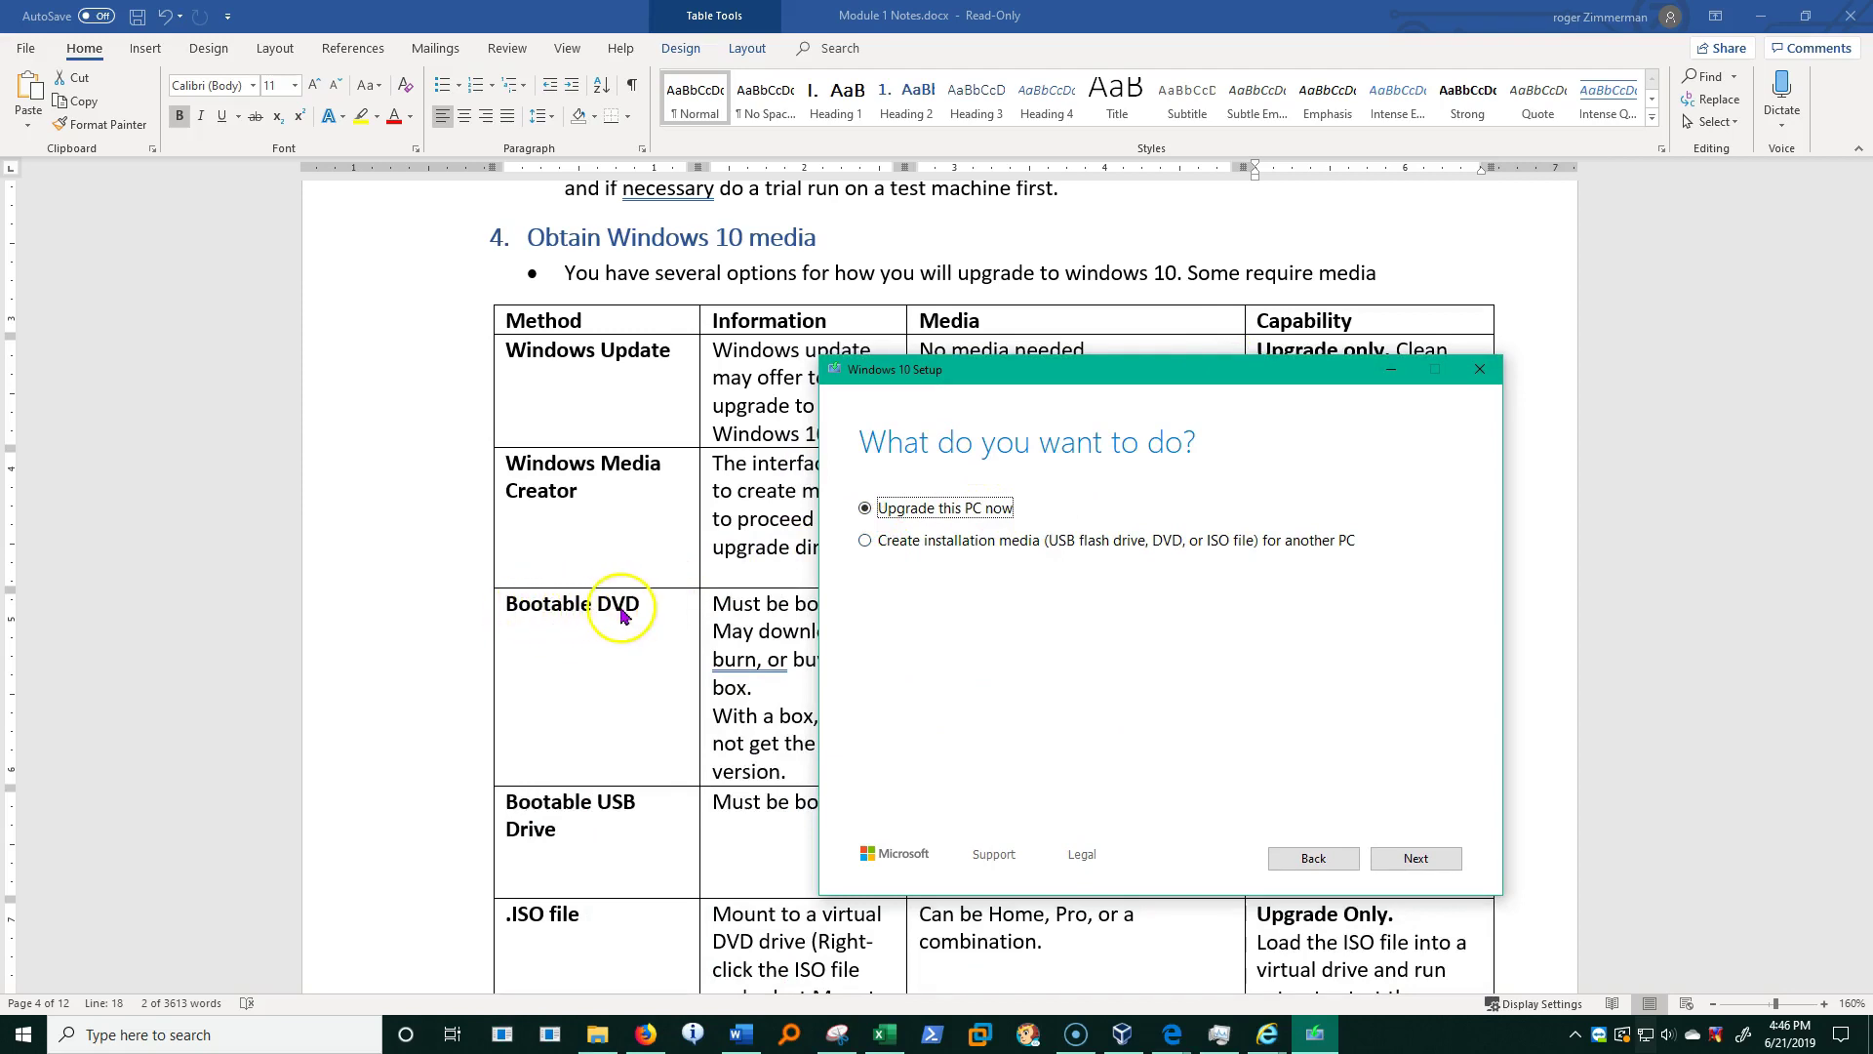
left_click(864, 541)
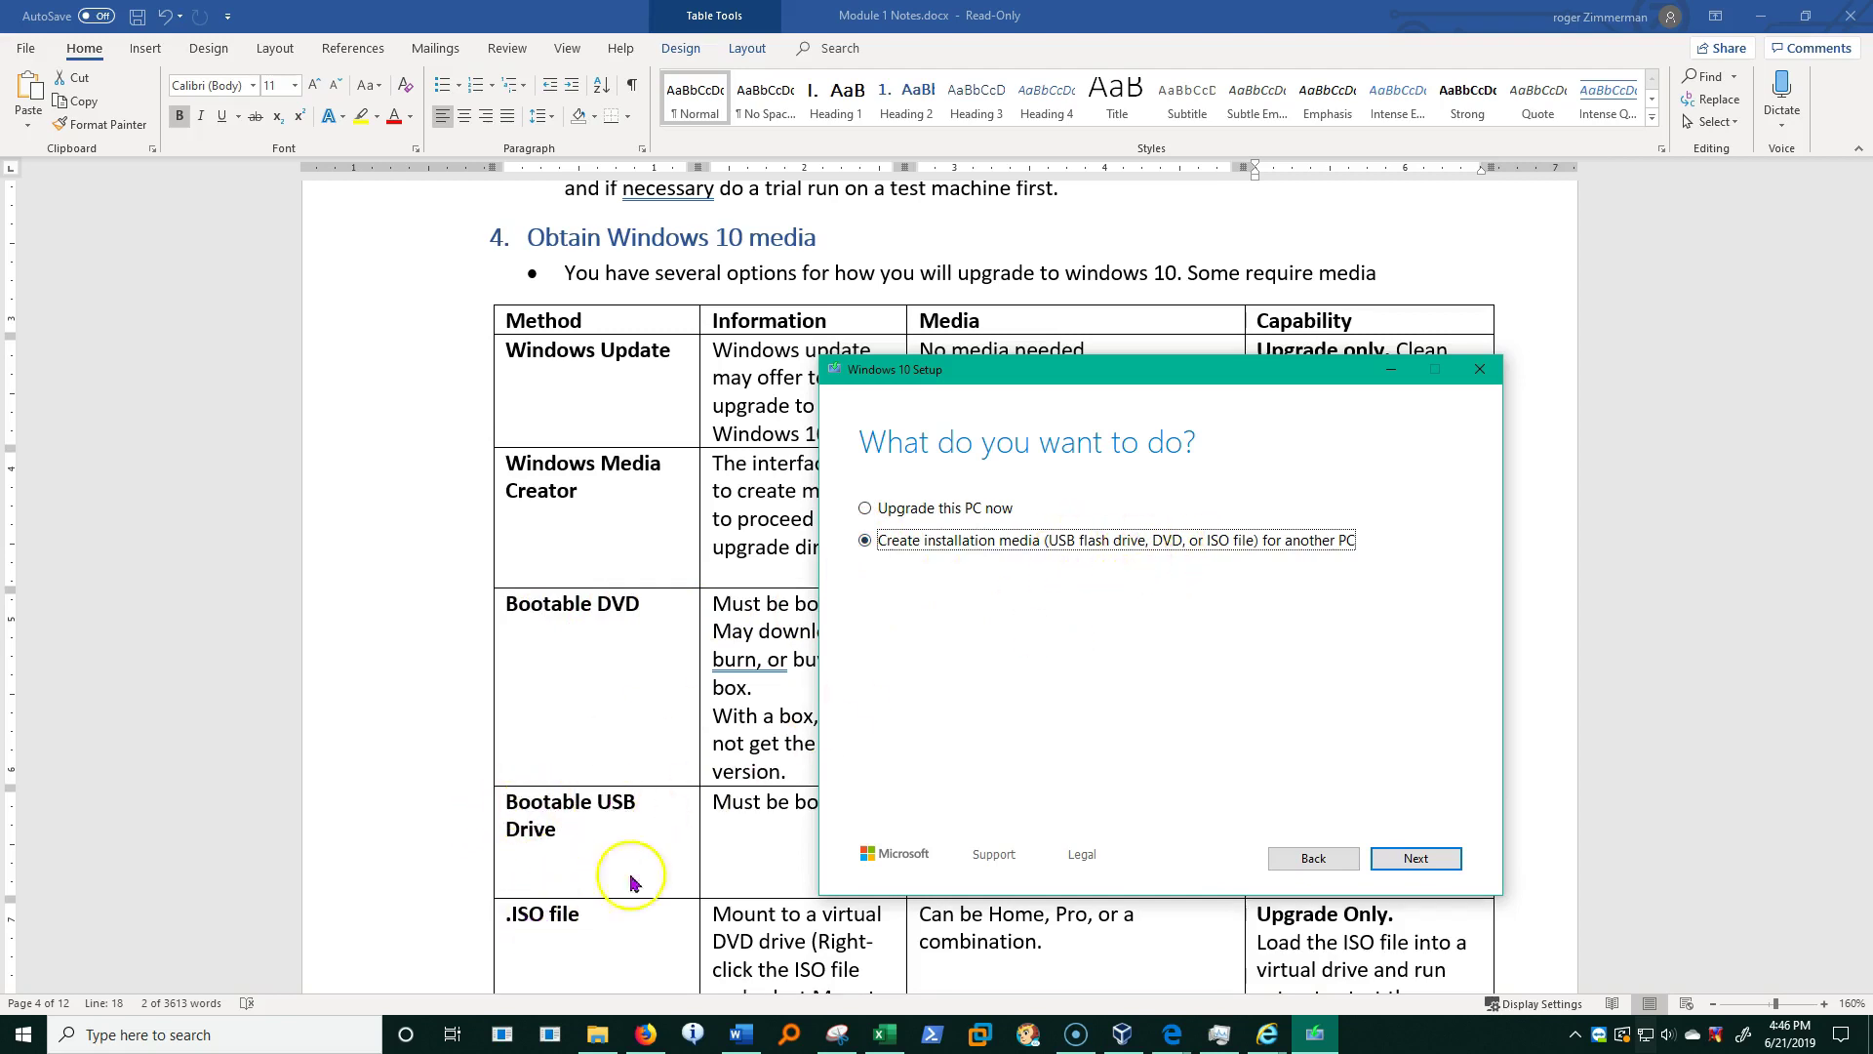
left_click(1422, 860)
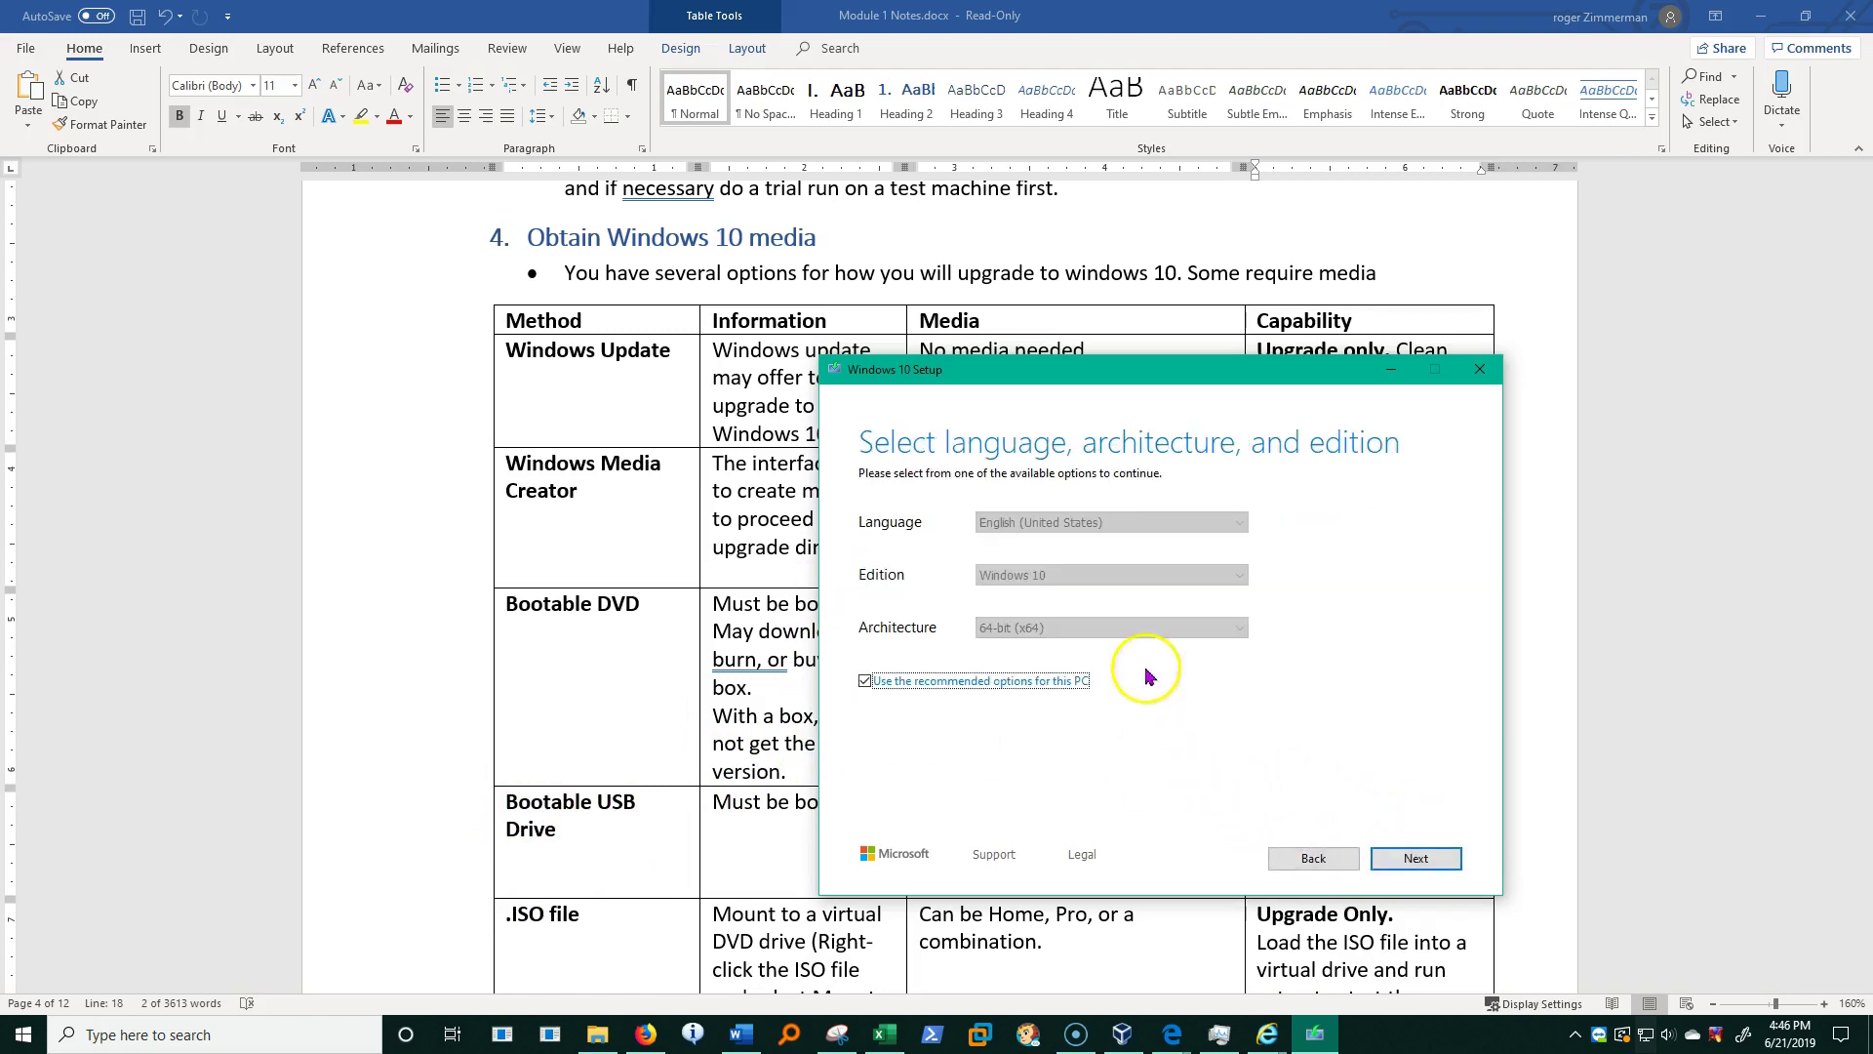
- Turn off the recommended options, inspect the Edition and Architecture choices, continue to the media selection, and minimize Windows 10 Setup
left_click(865, 681)
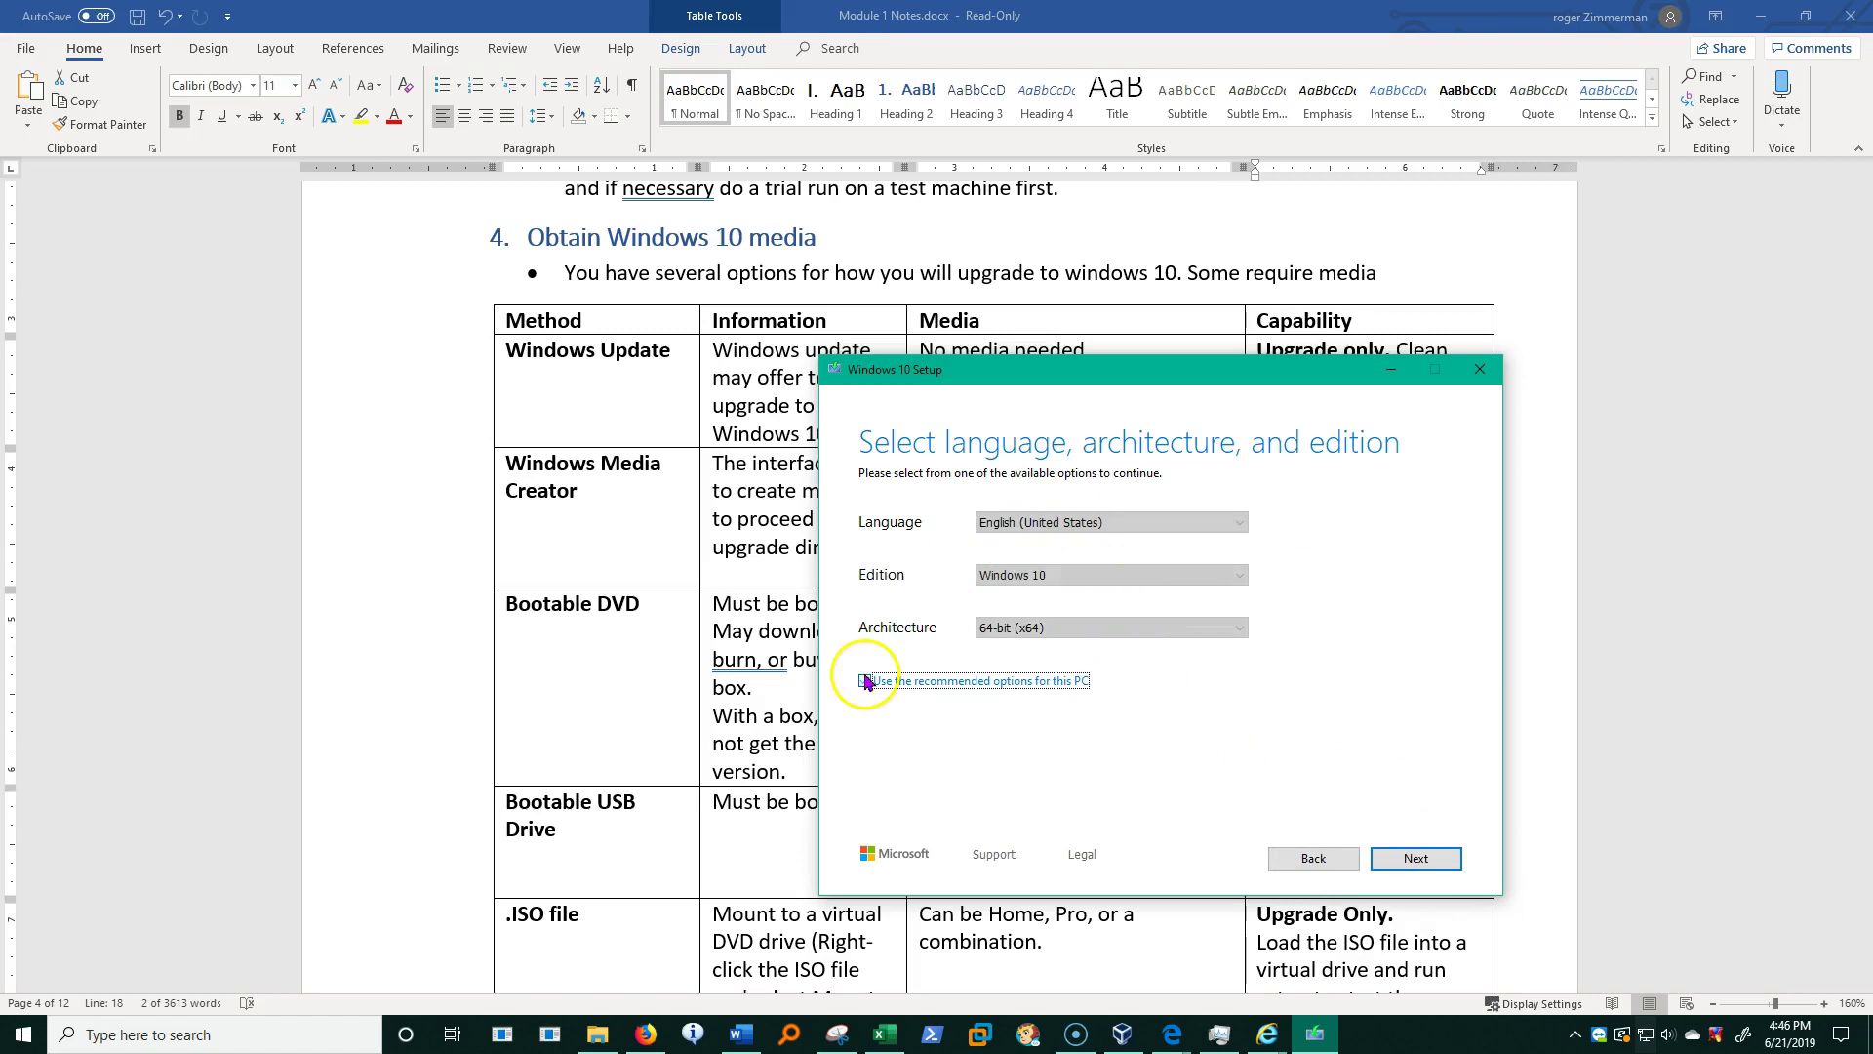
left_click(1239, 577)
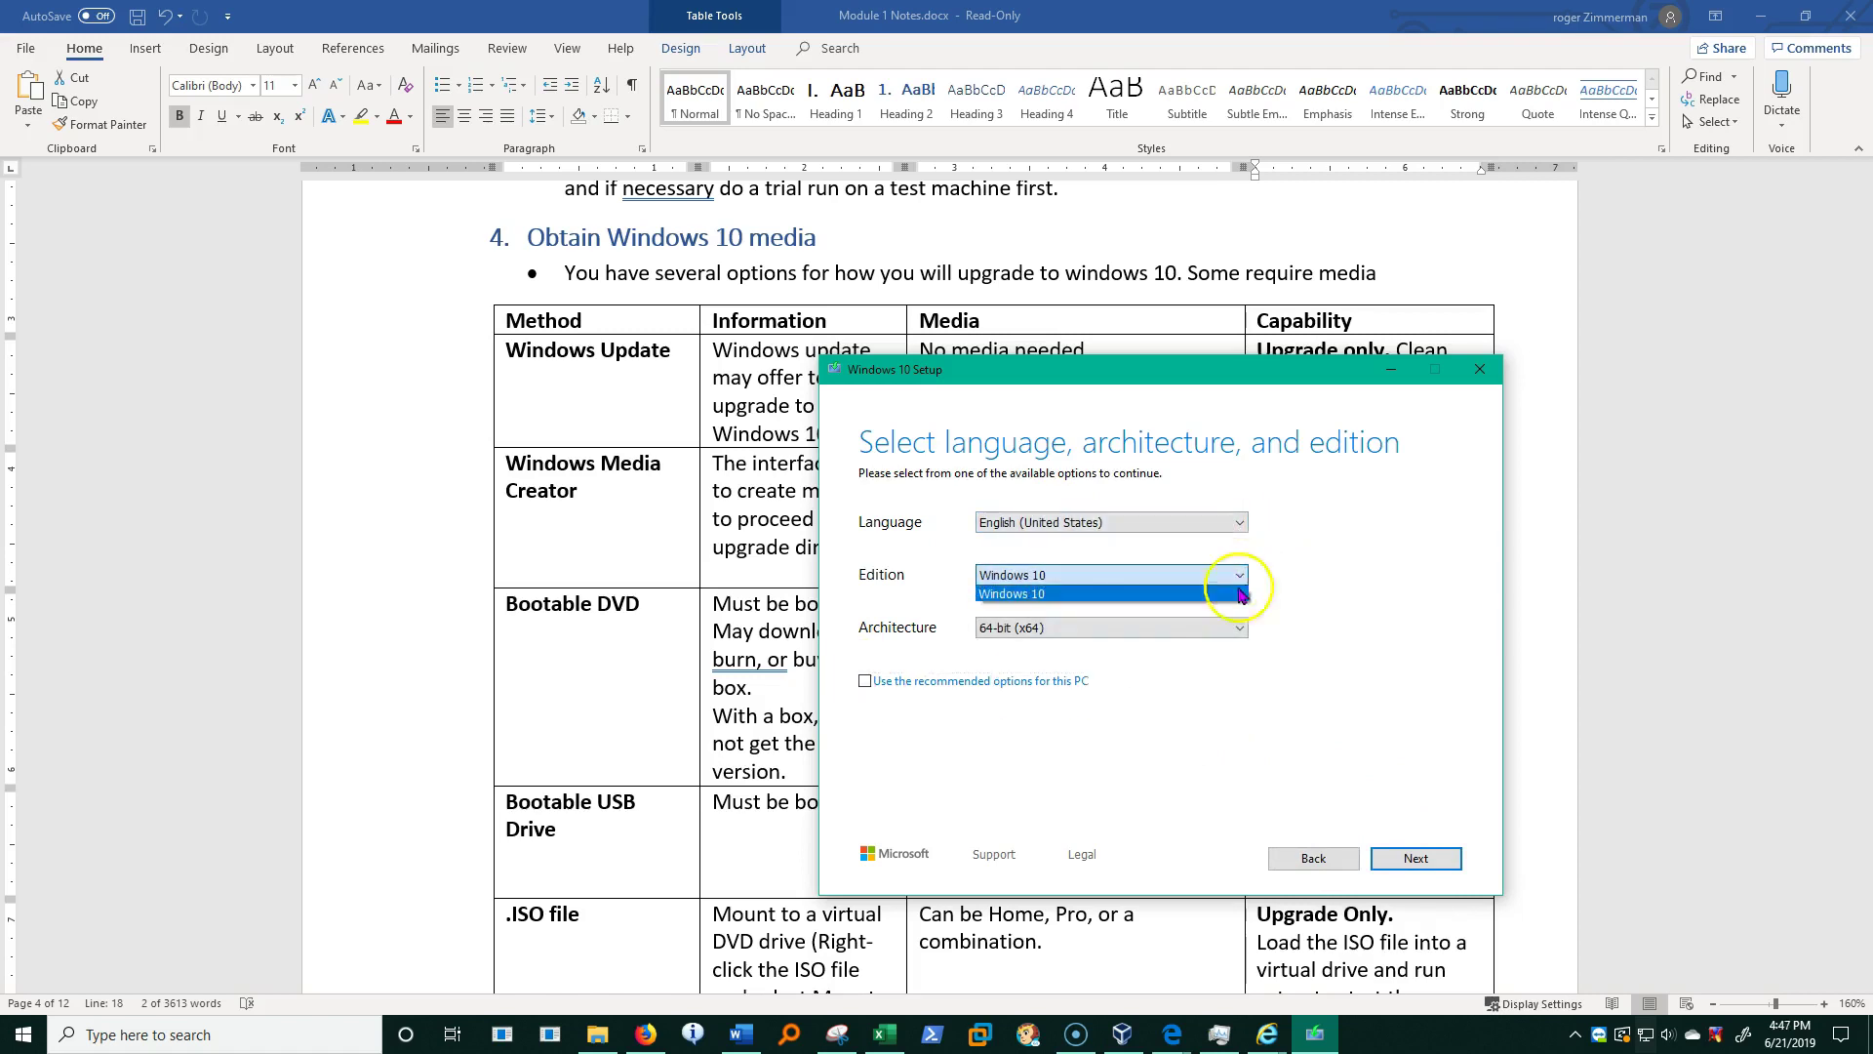
left_click(1236, 629)
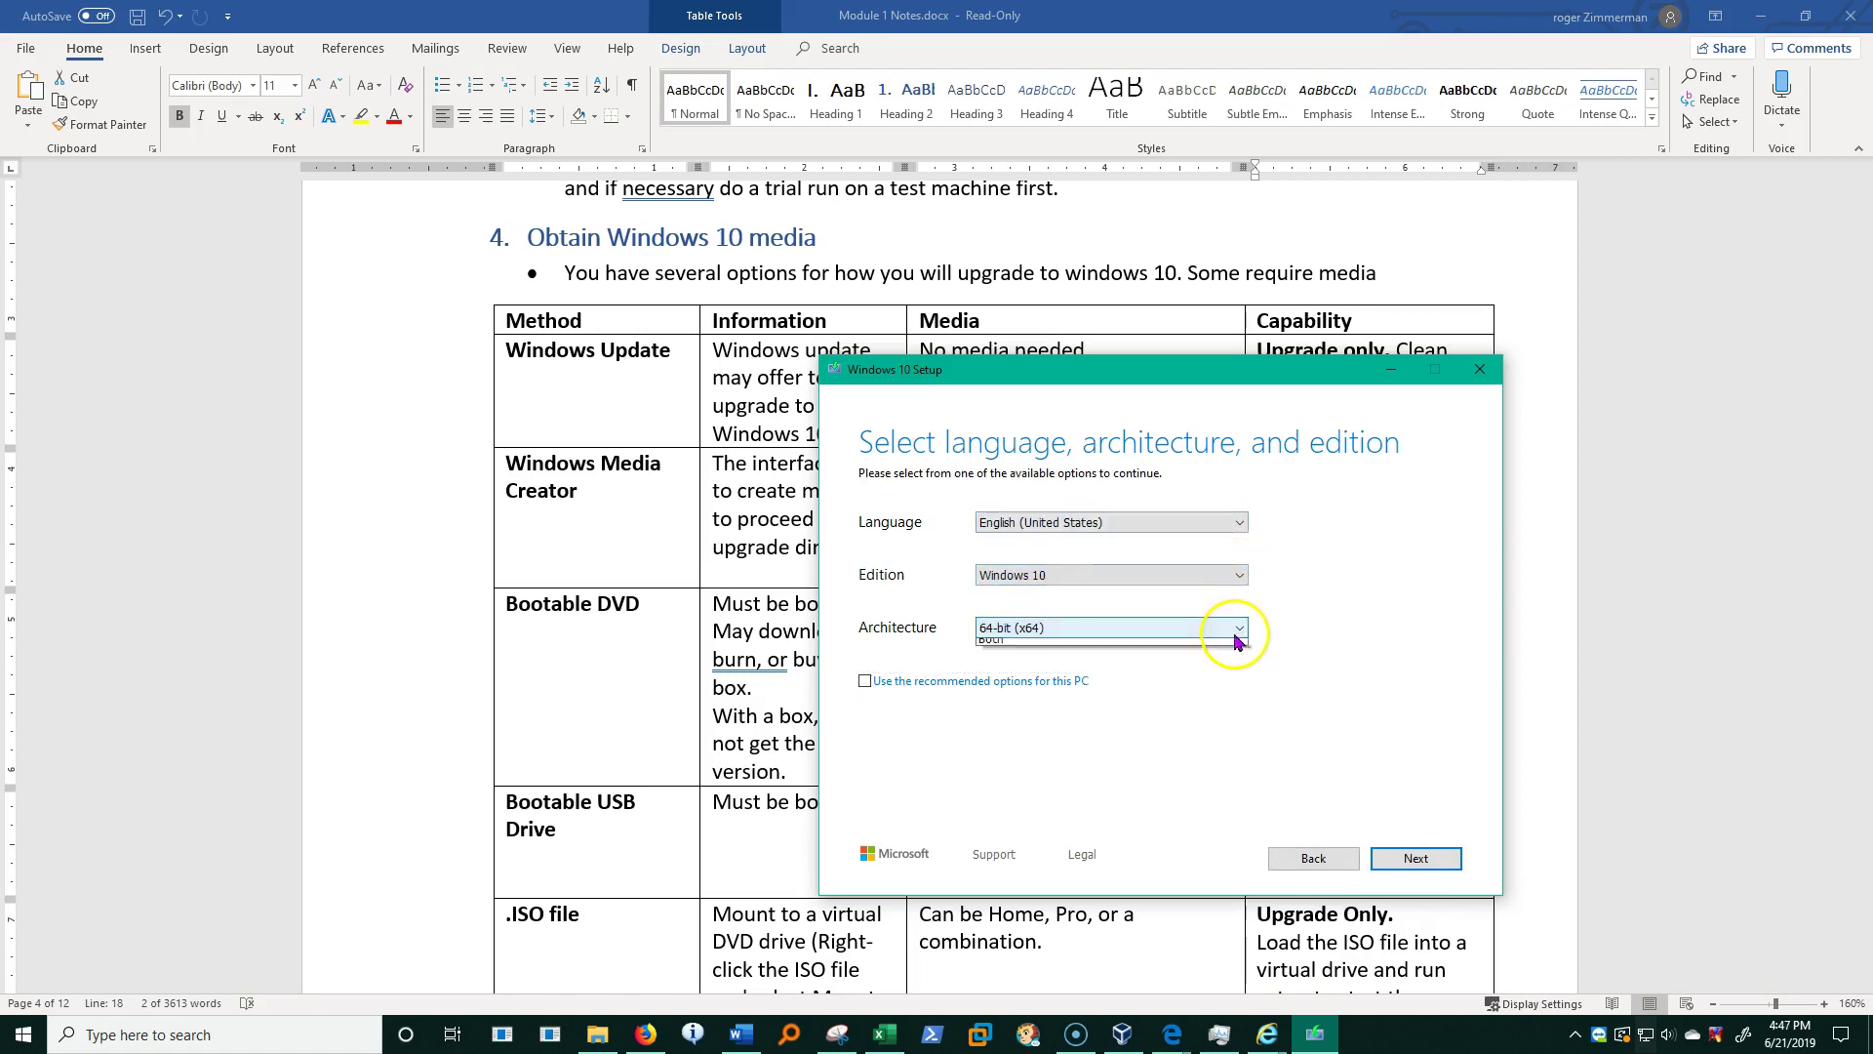
left_click(1317, 646)
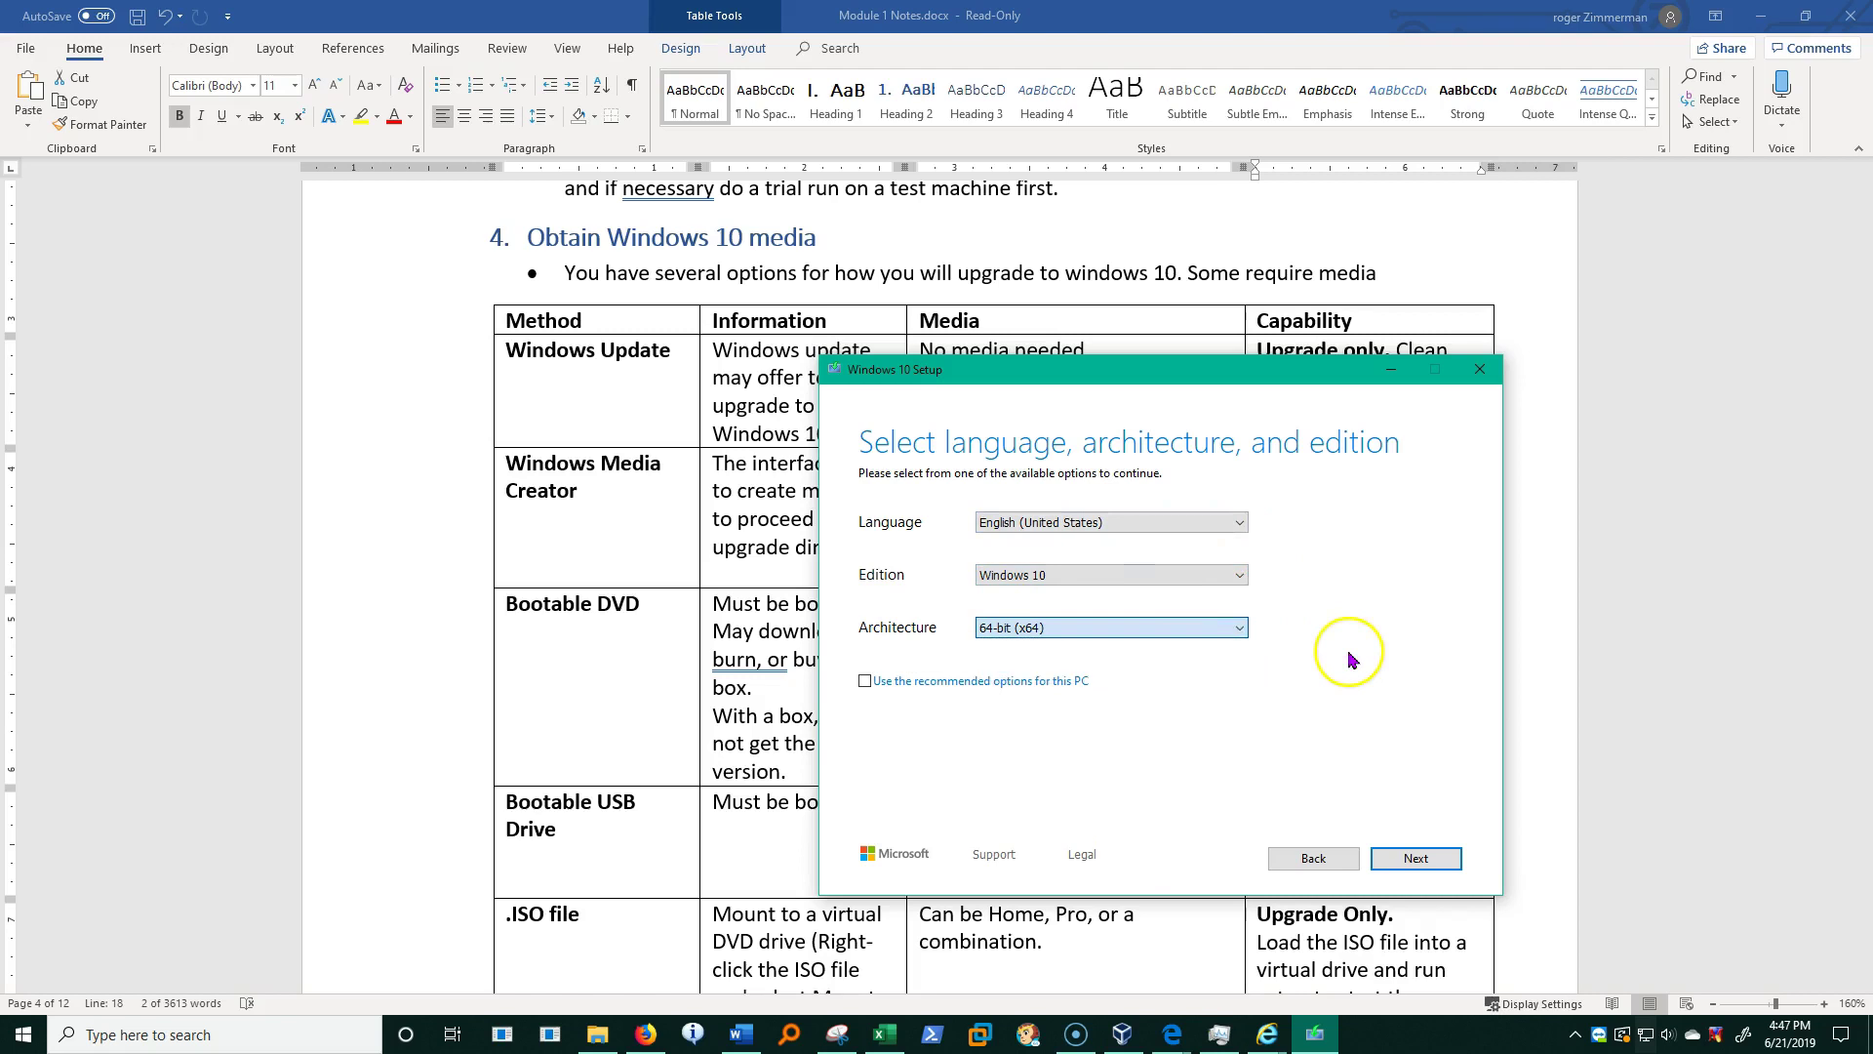
left_click(1241, 575)
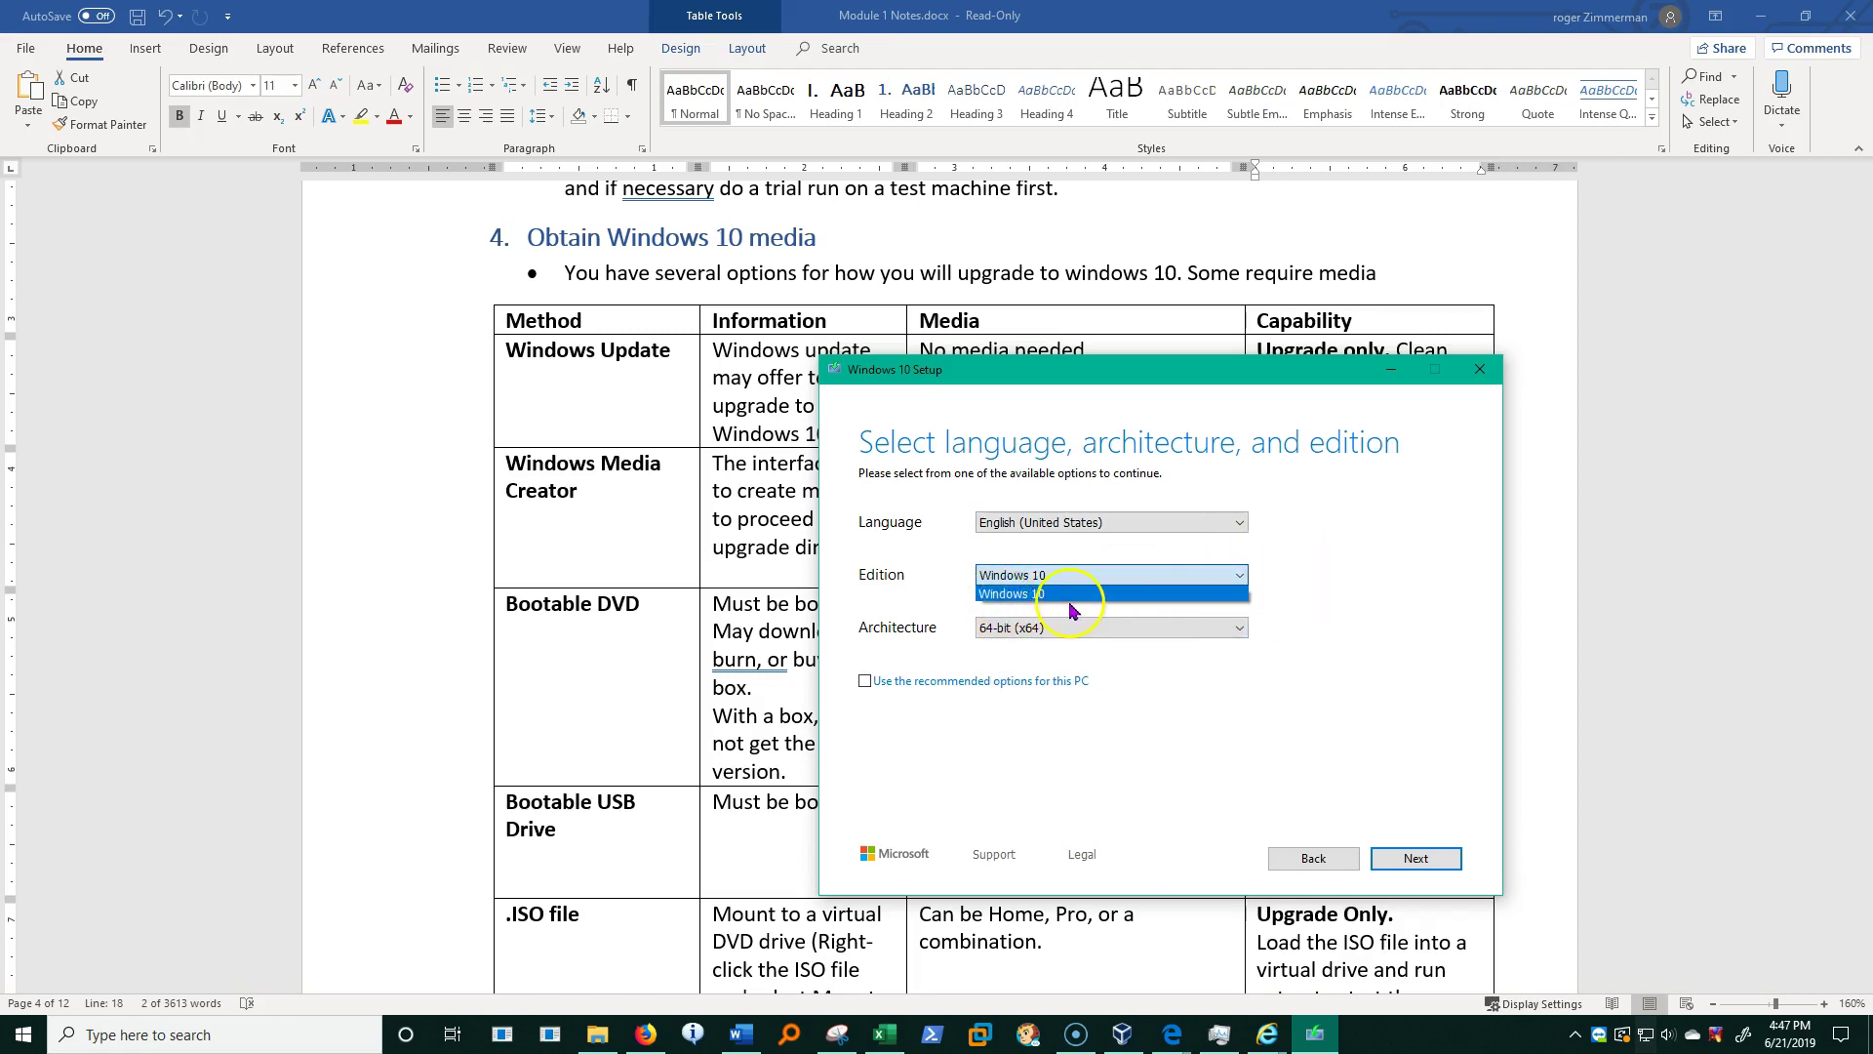
left_click(1340, 600)
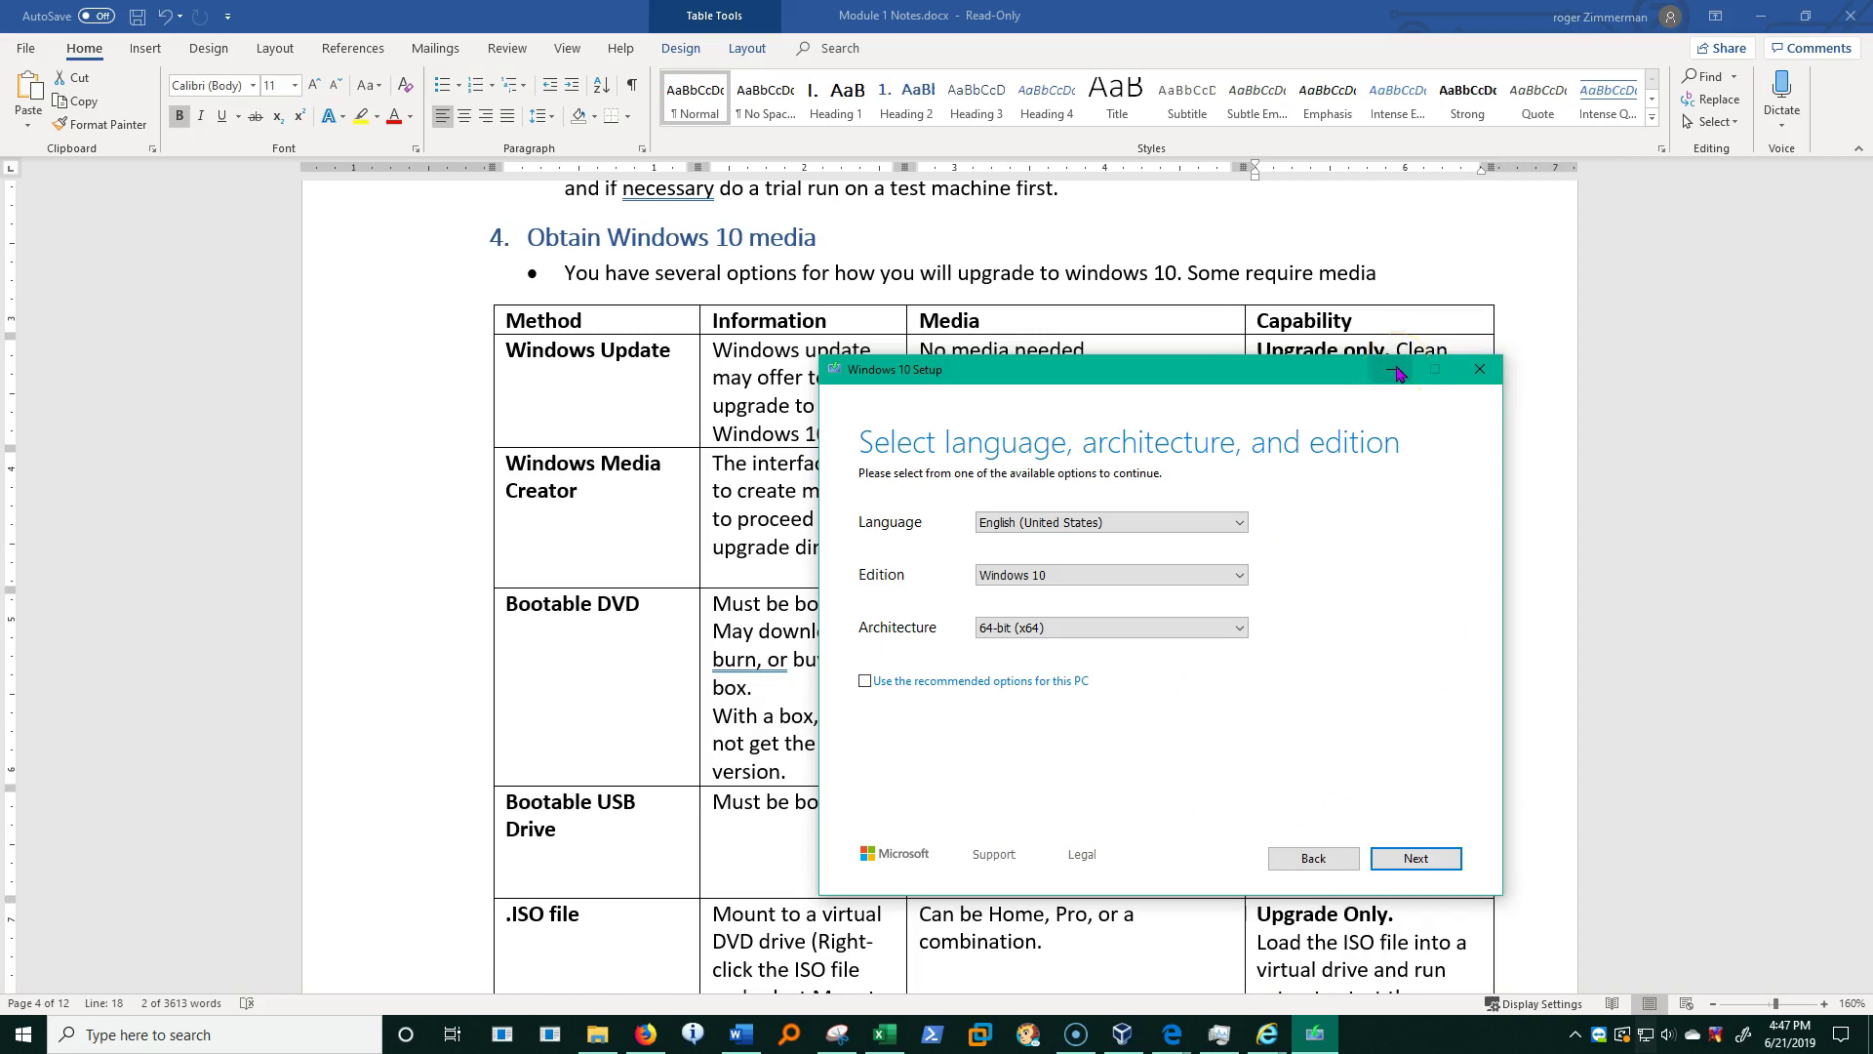
left_click(1430, 855)
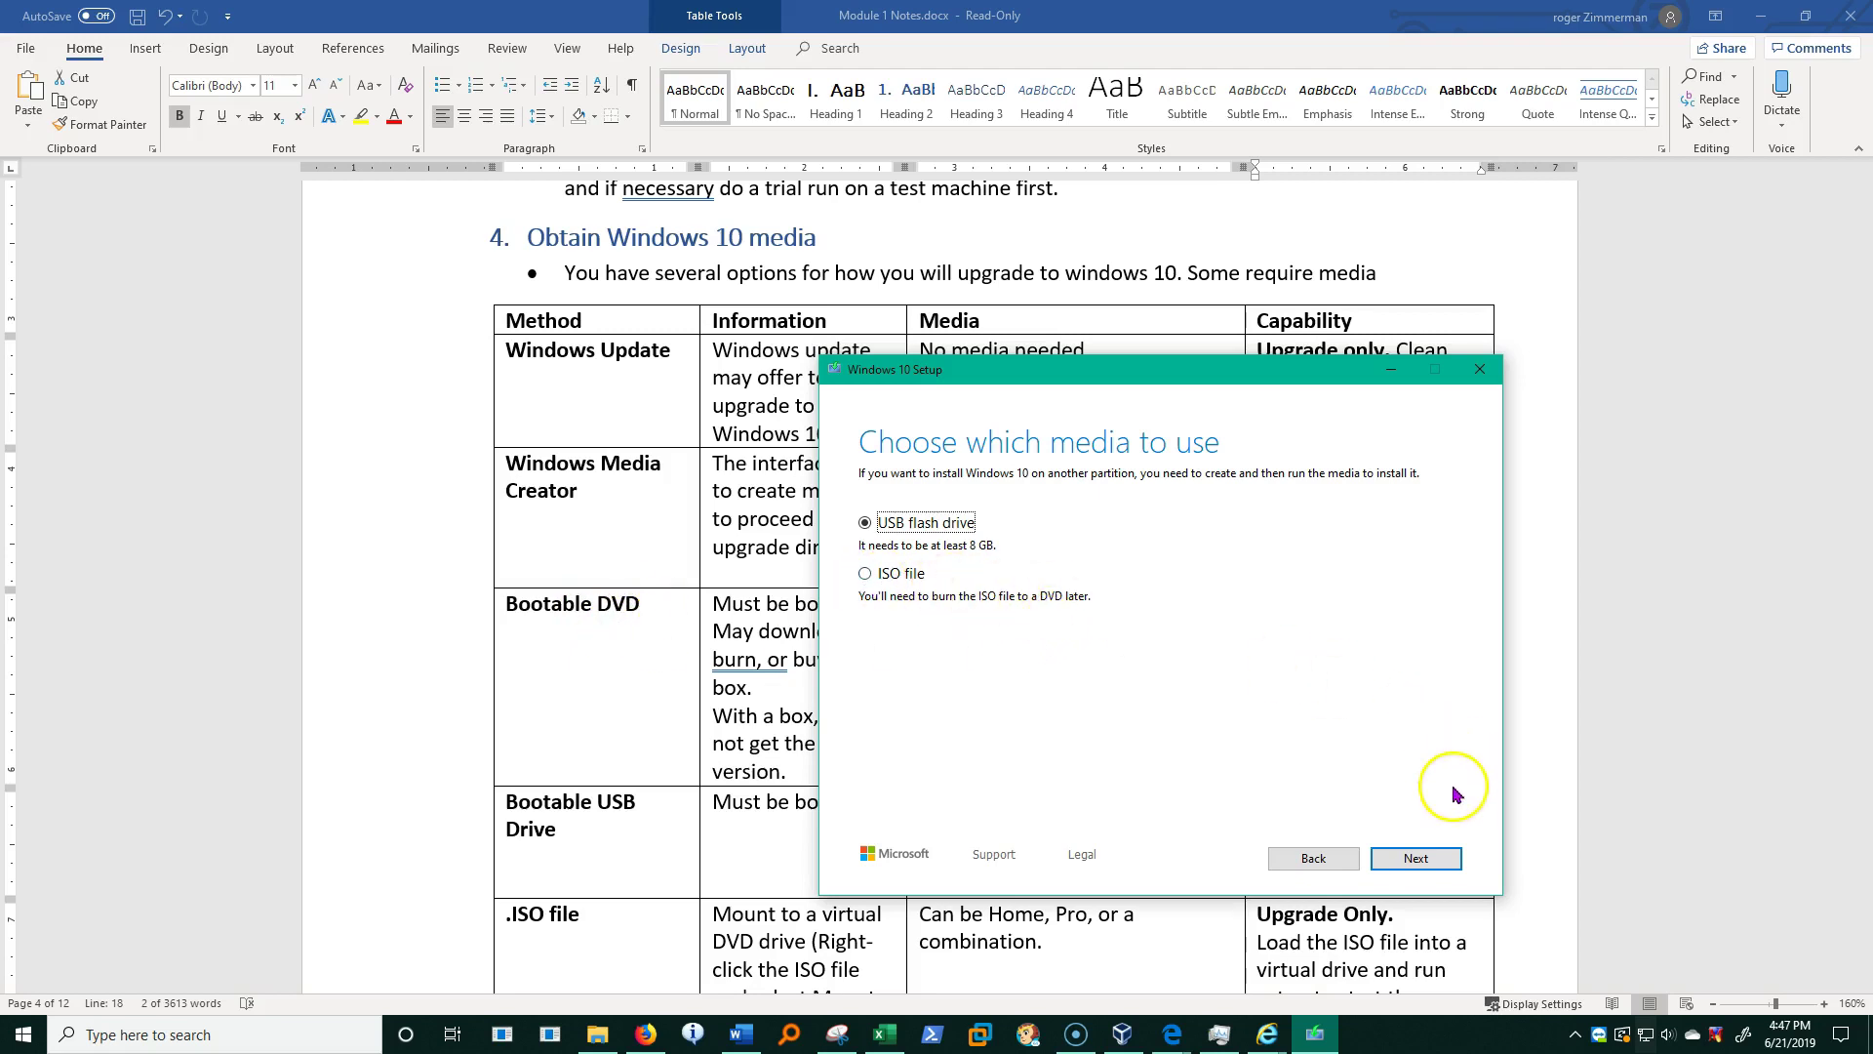
left_click(1393, 370)
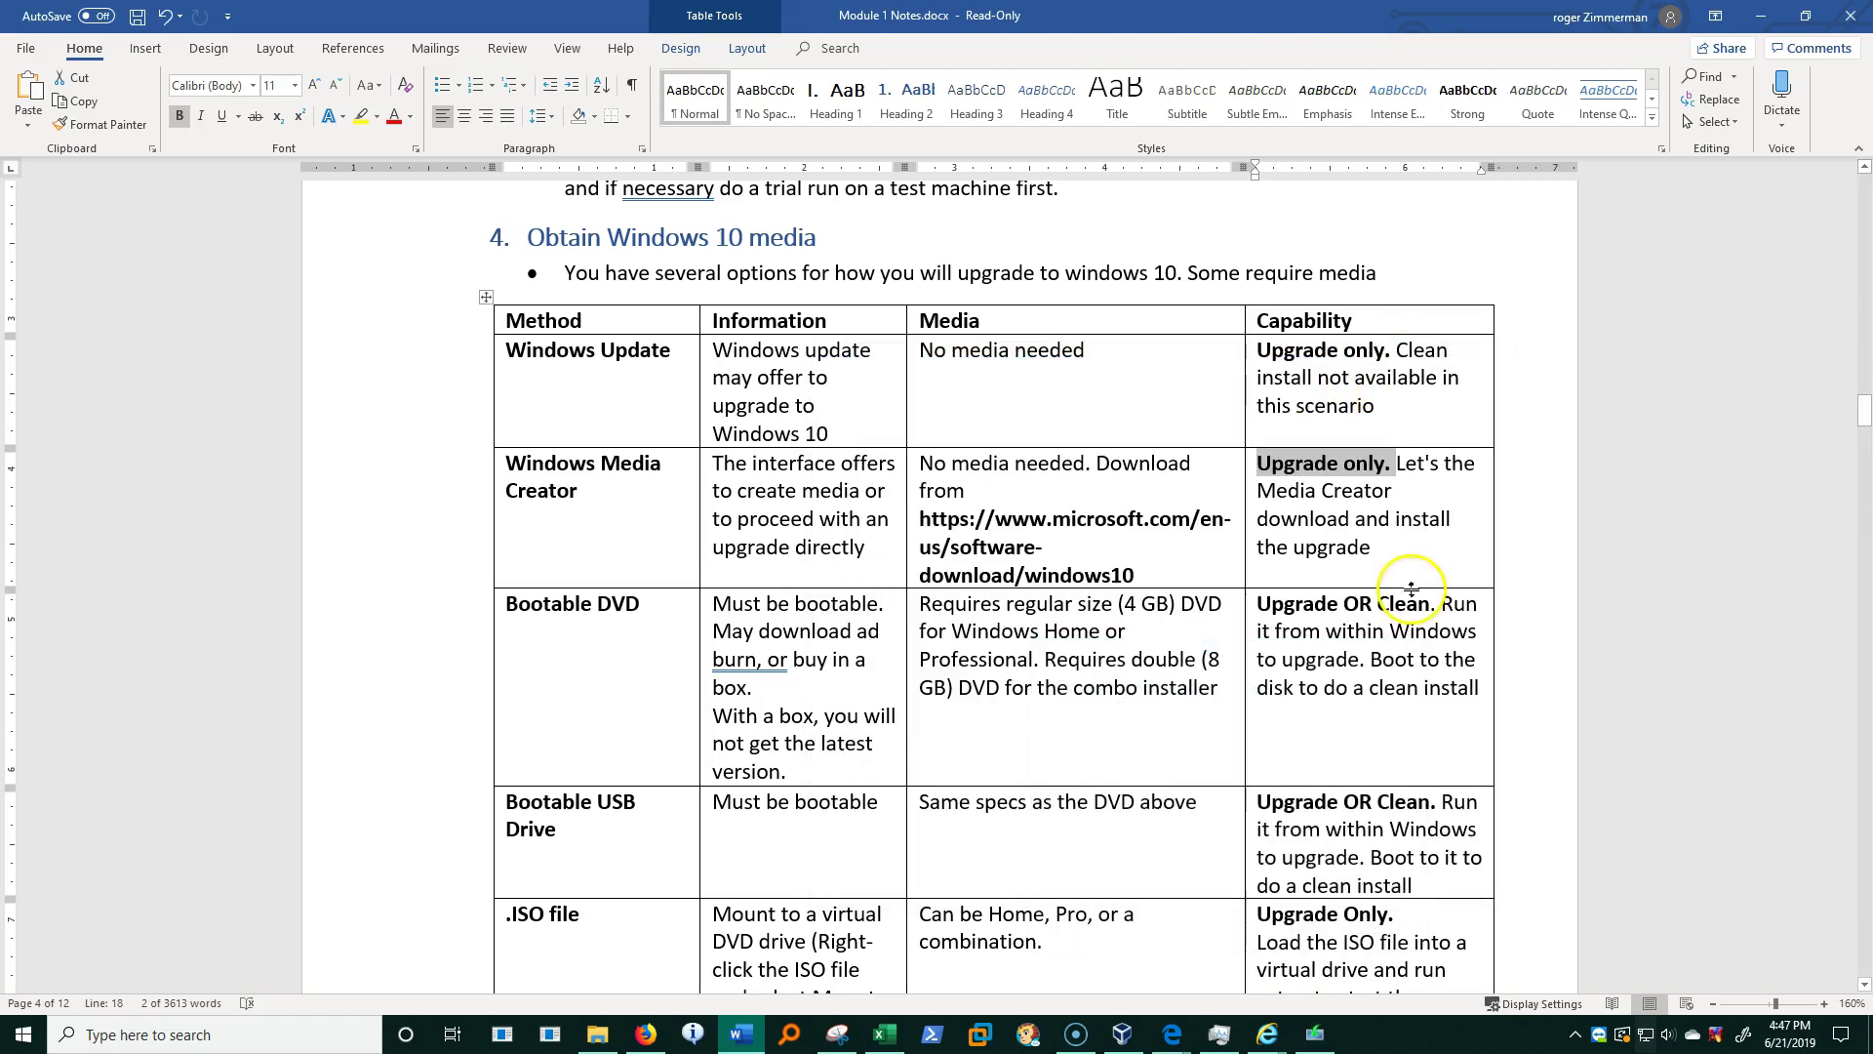
- Show the desktop and select the Windows10Pro_1903.iso file
left_click(1866, 1036)
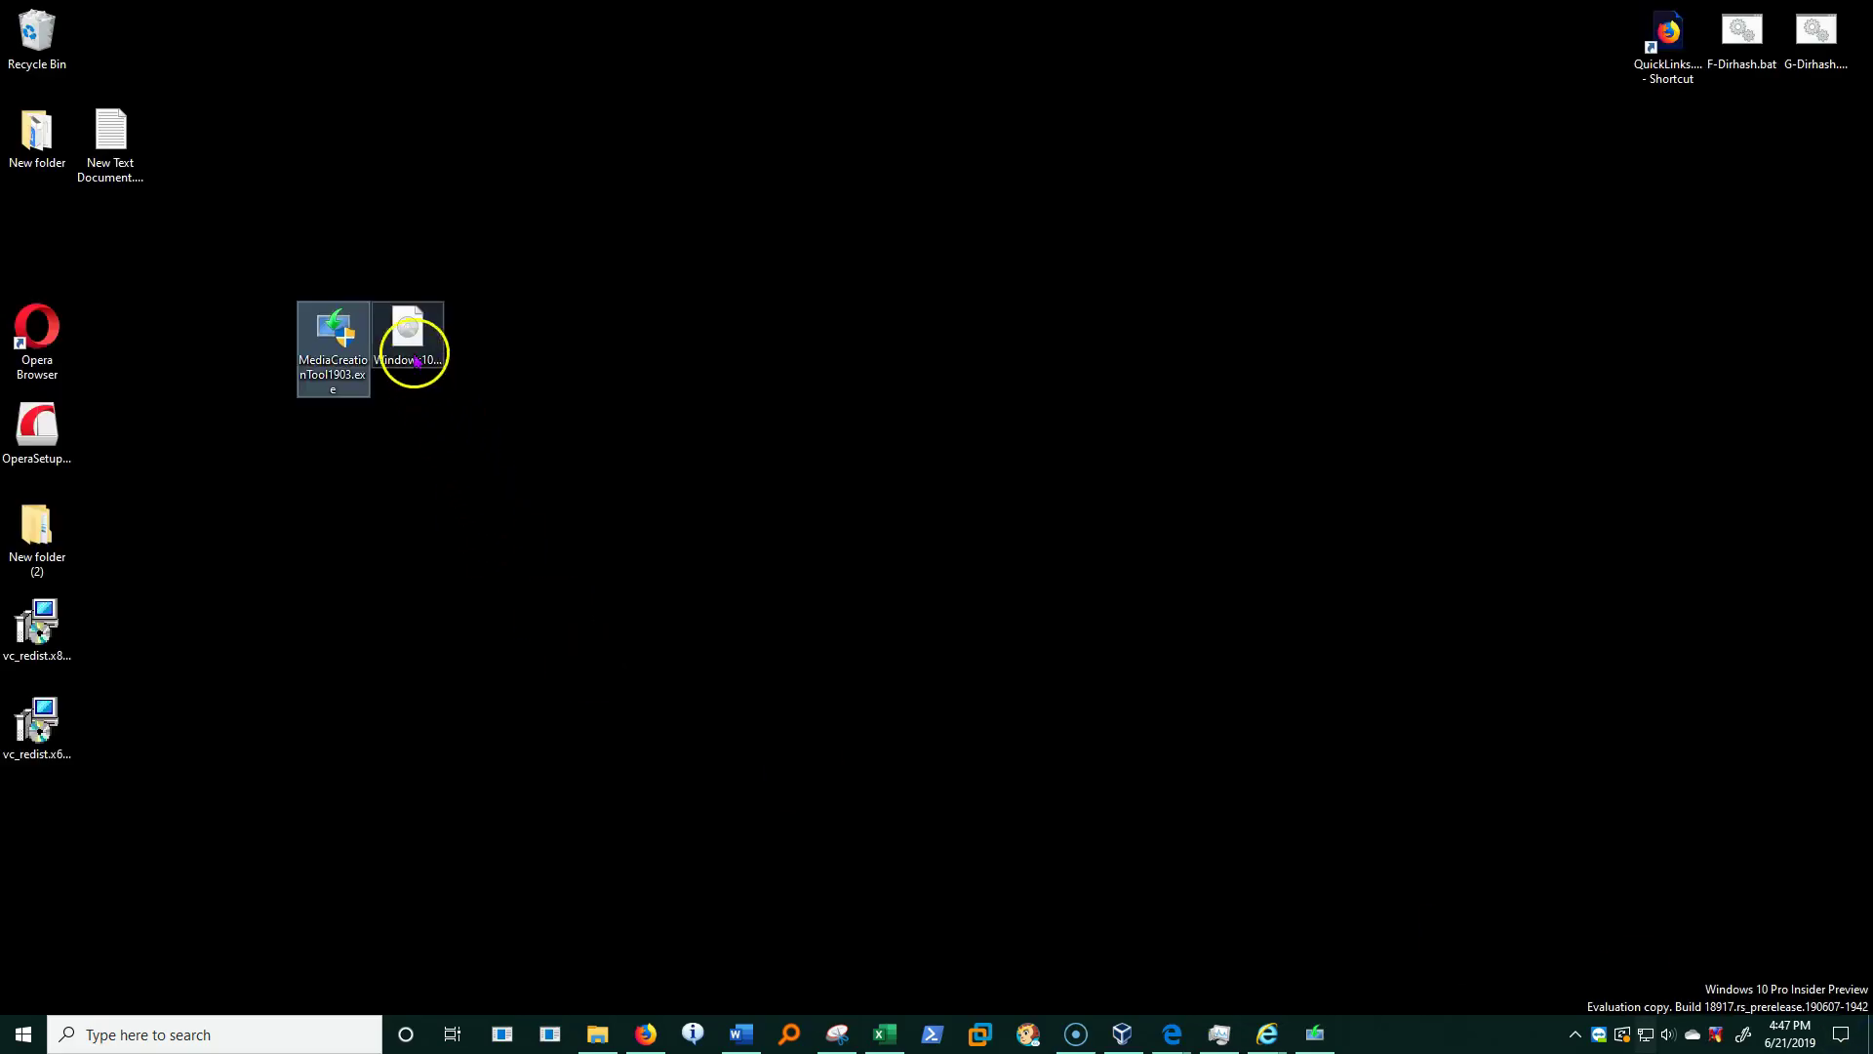
left_click(417, 361)
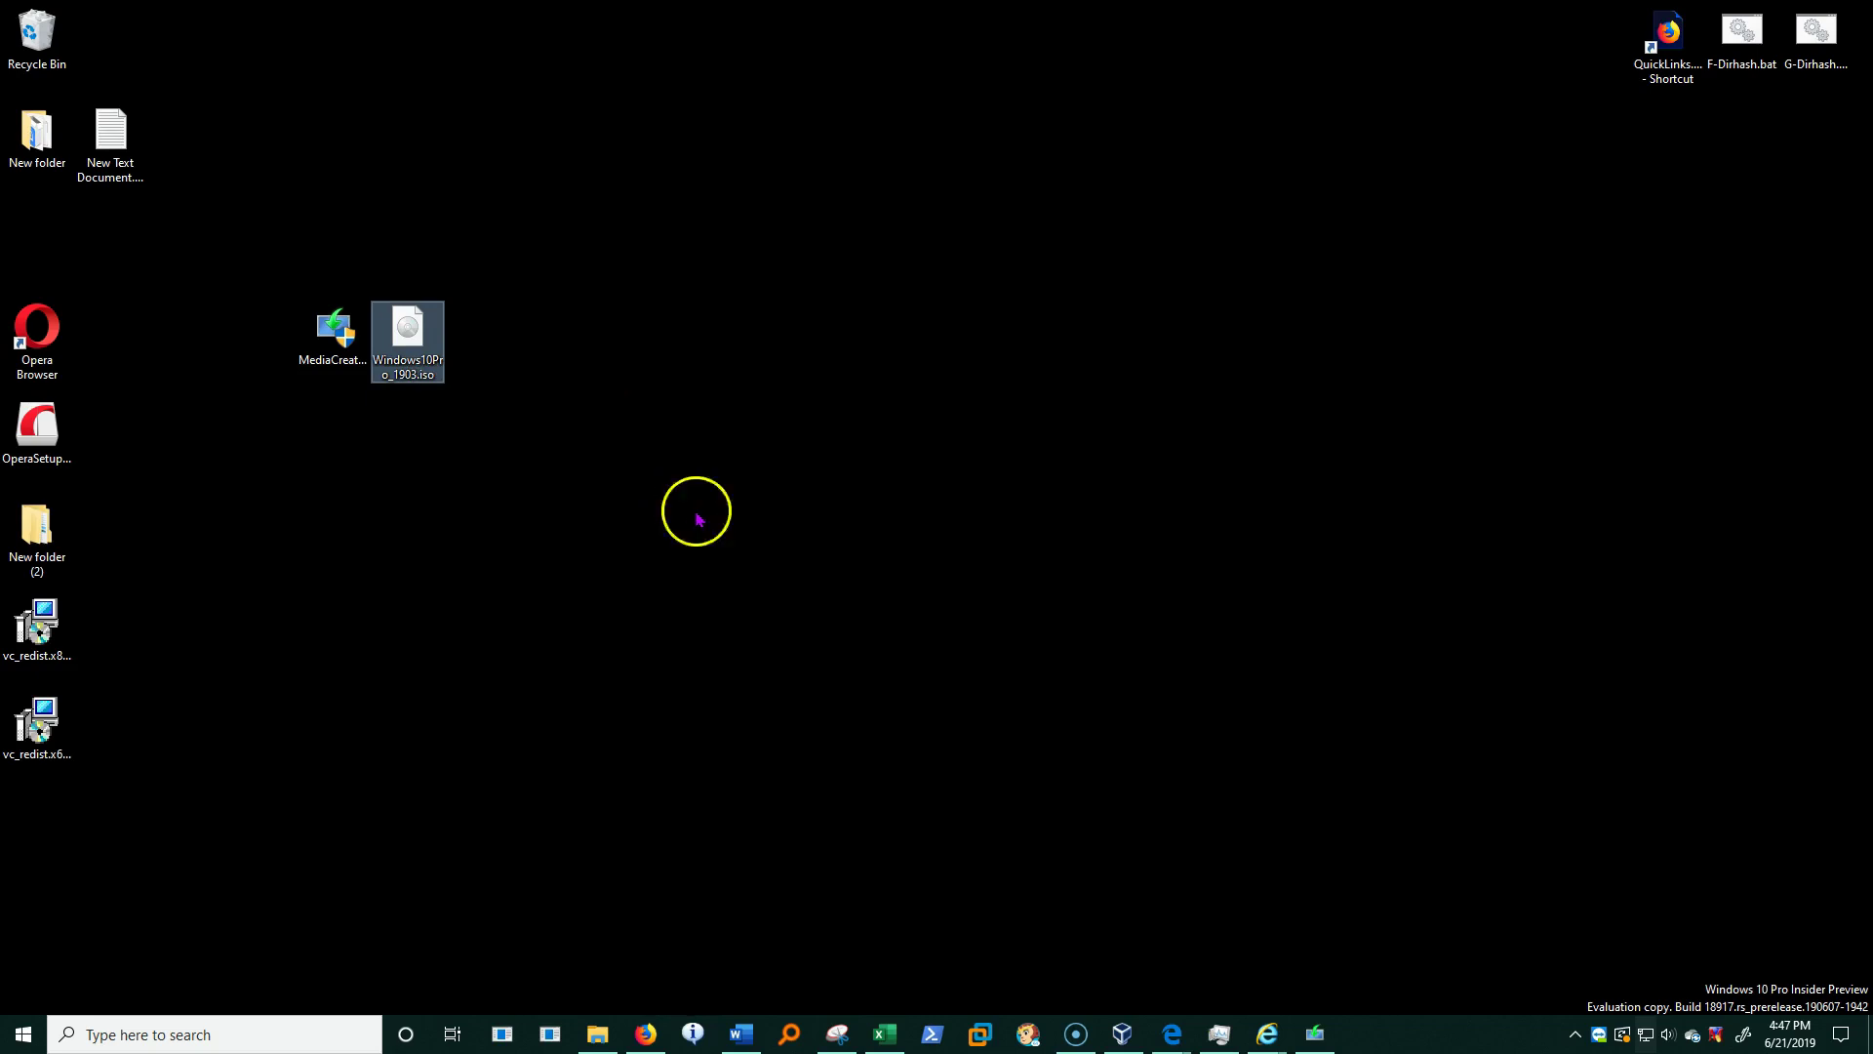
- Return to the Word notes and select "Clean" in the Capability column of the Bootable DVD row
left_click(742, 1032)
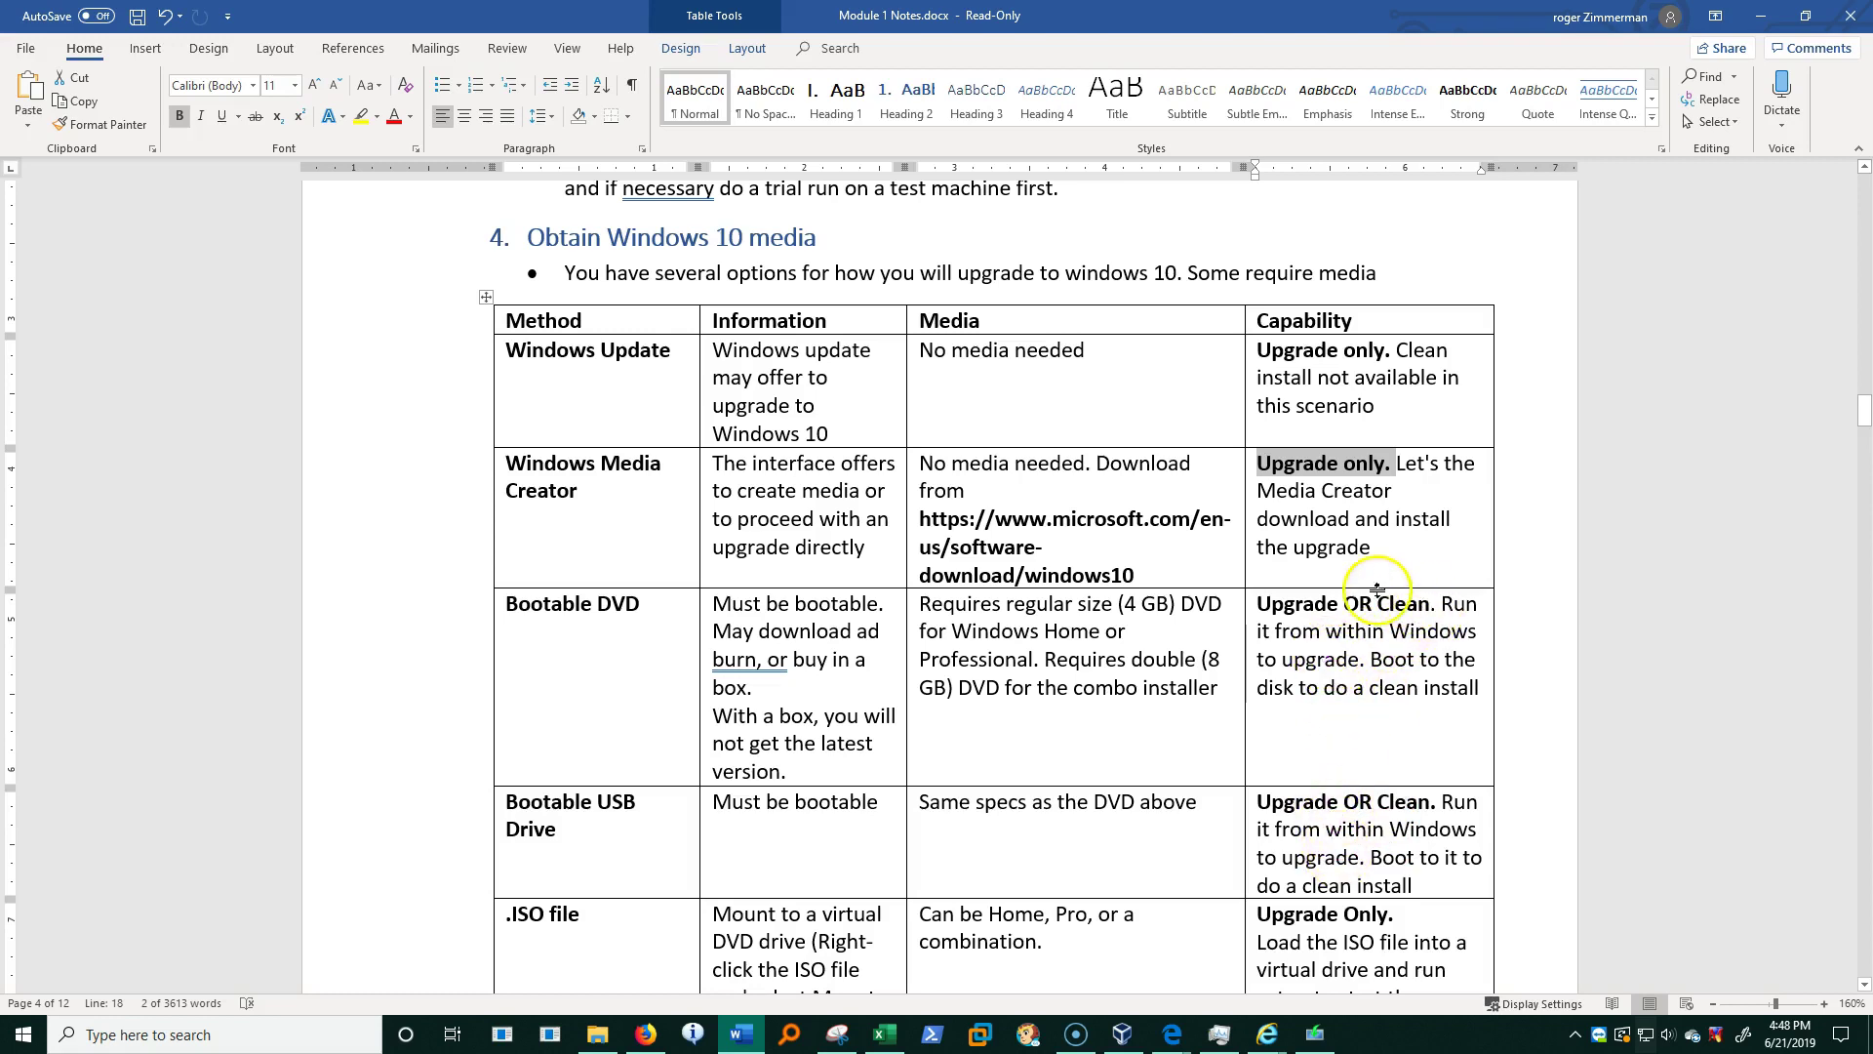
left_click_drag(1376, 594, 1431, 602)
scroll(1366, 751, "down", 1)
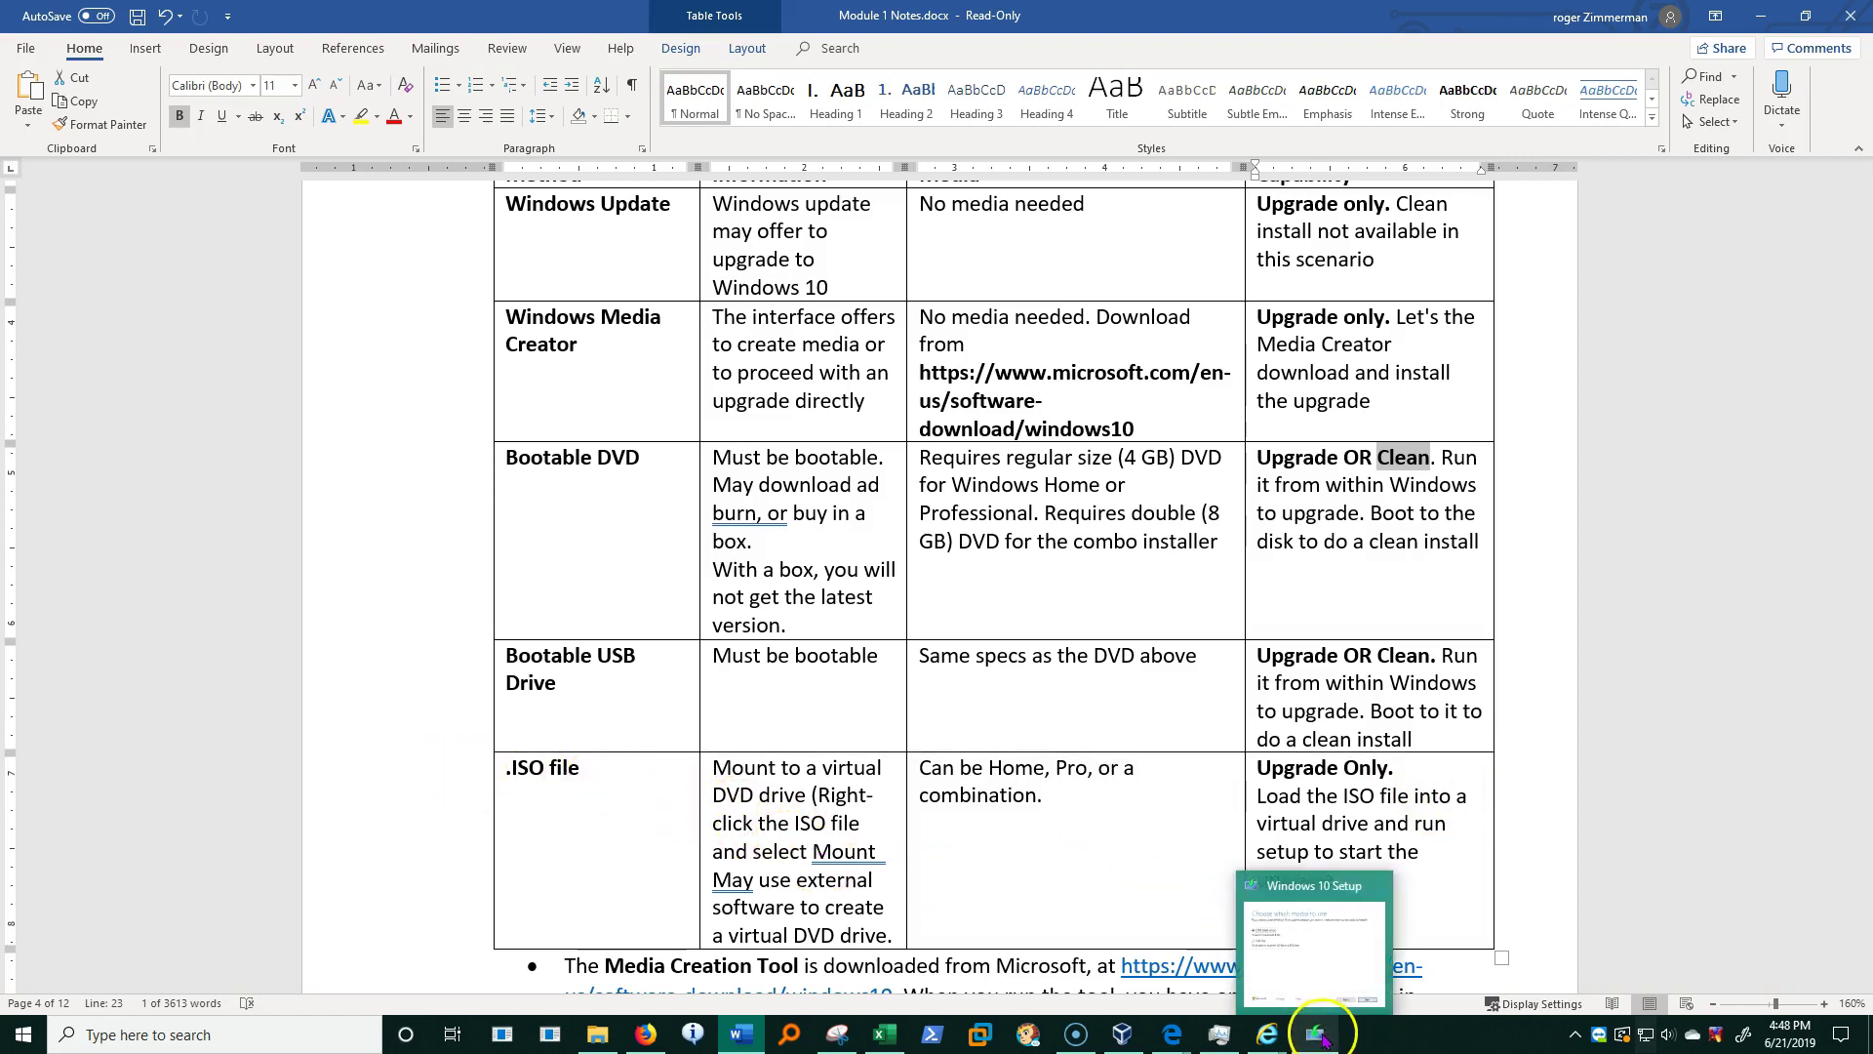
- Show the desktop and mount Windows10Pro_1903.iso as a virtual DVD drive
left_click(1867, 1032)
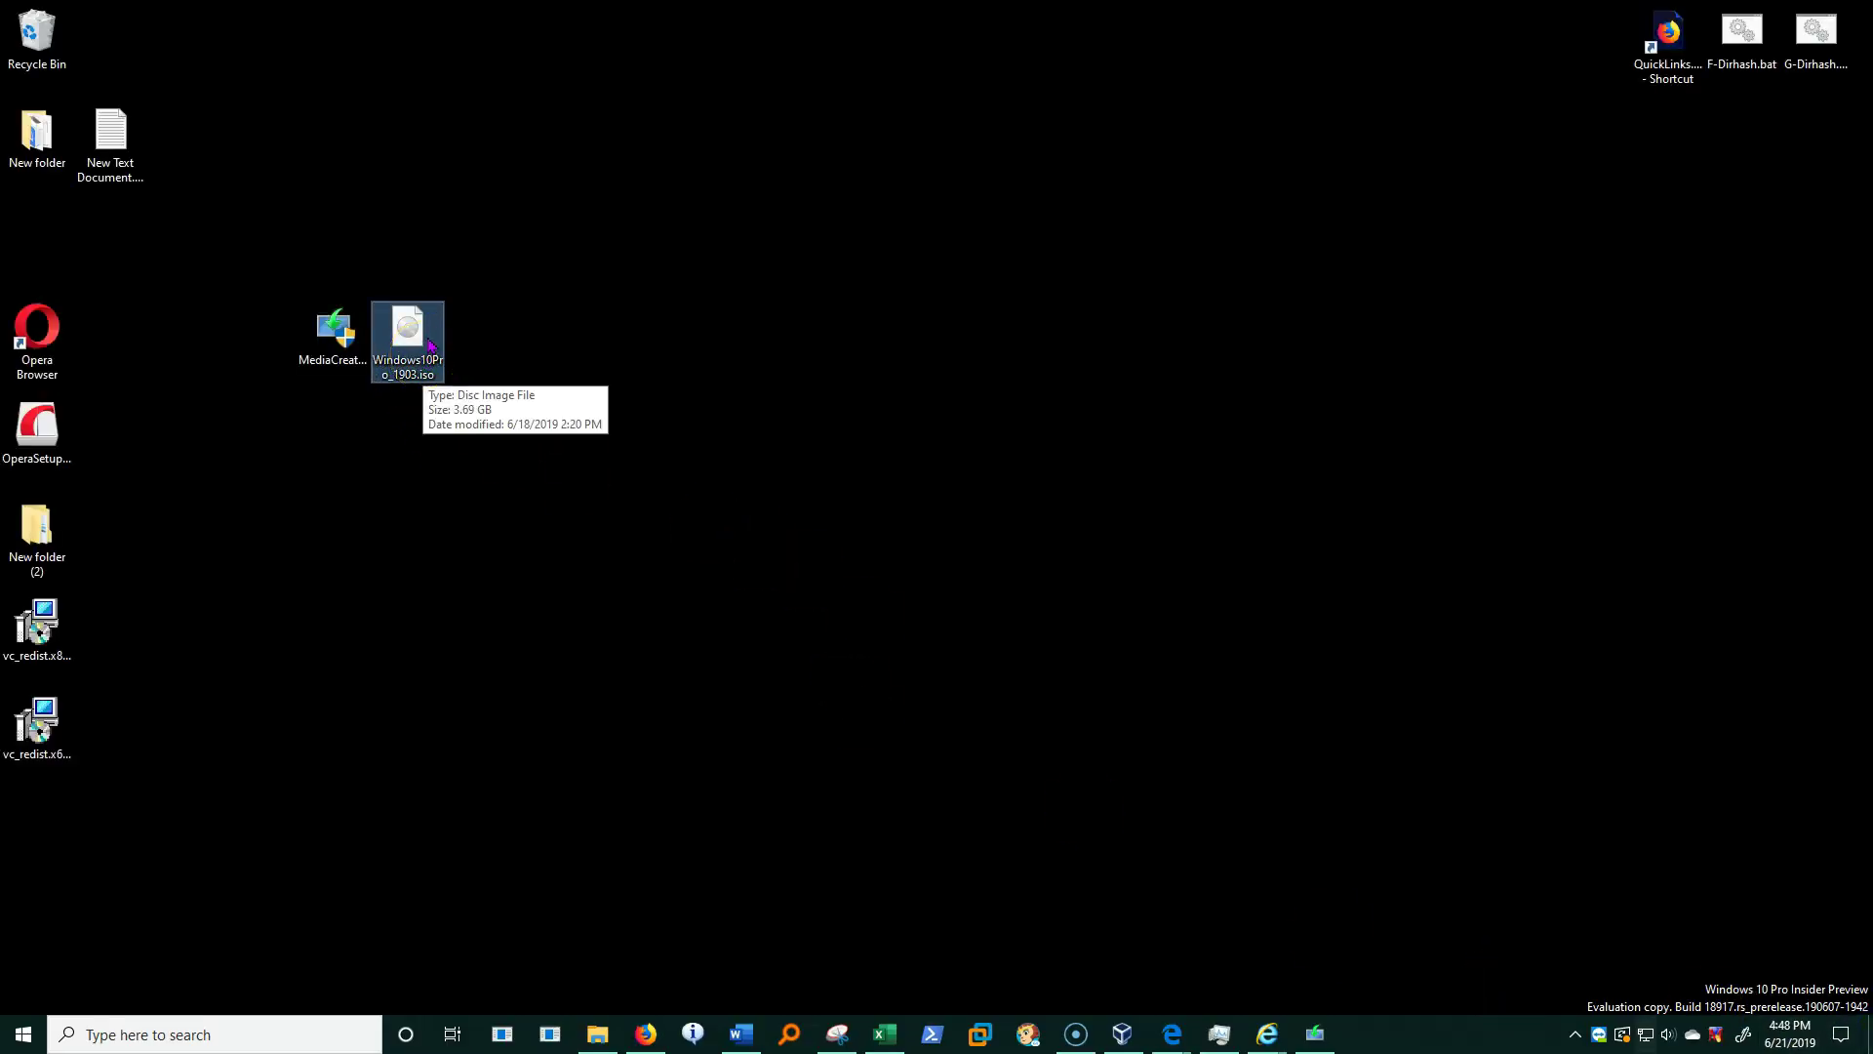
right_click(408, 336)
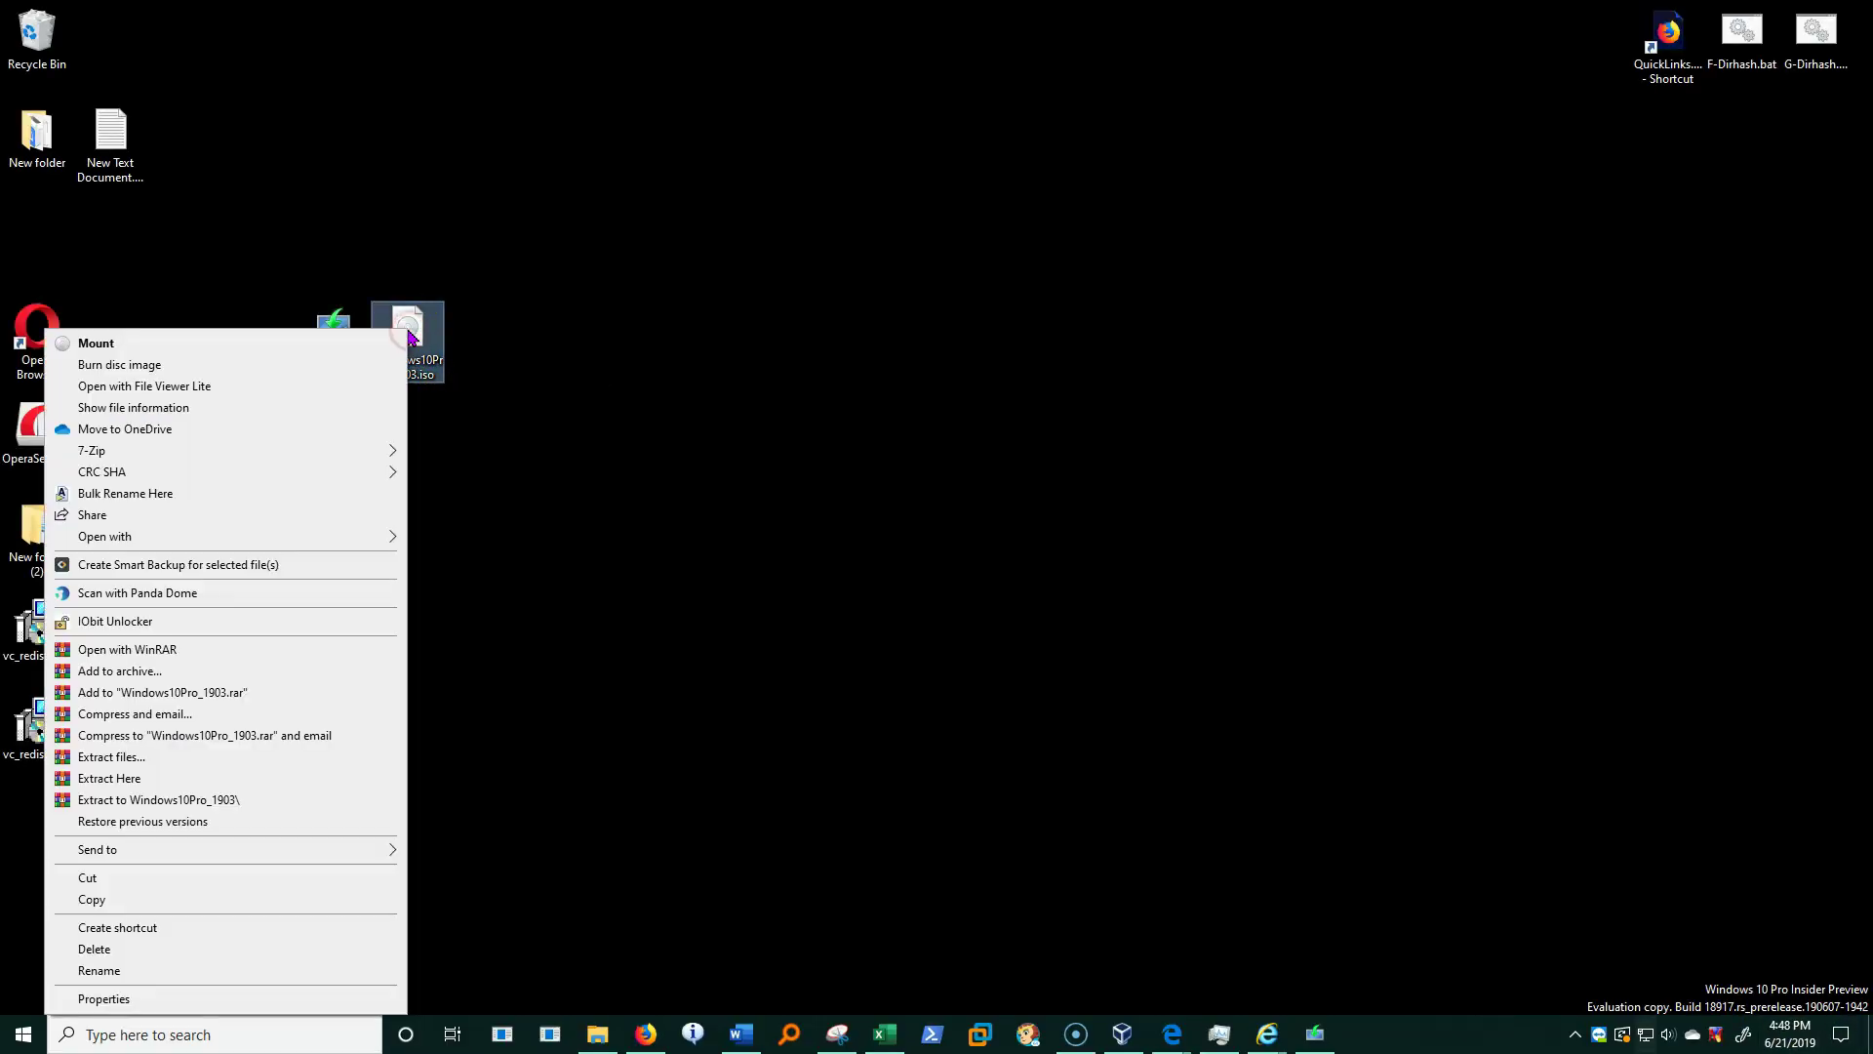
left_click(97, 343)
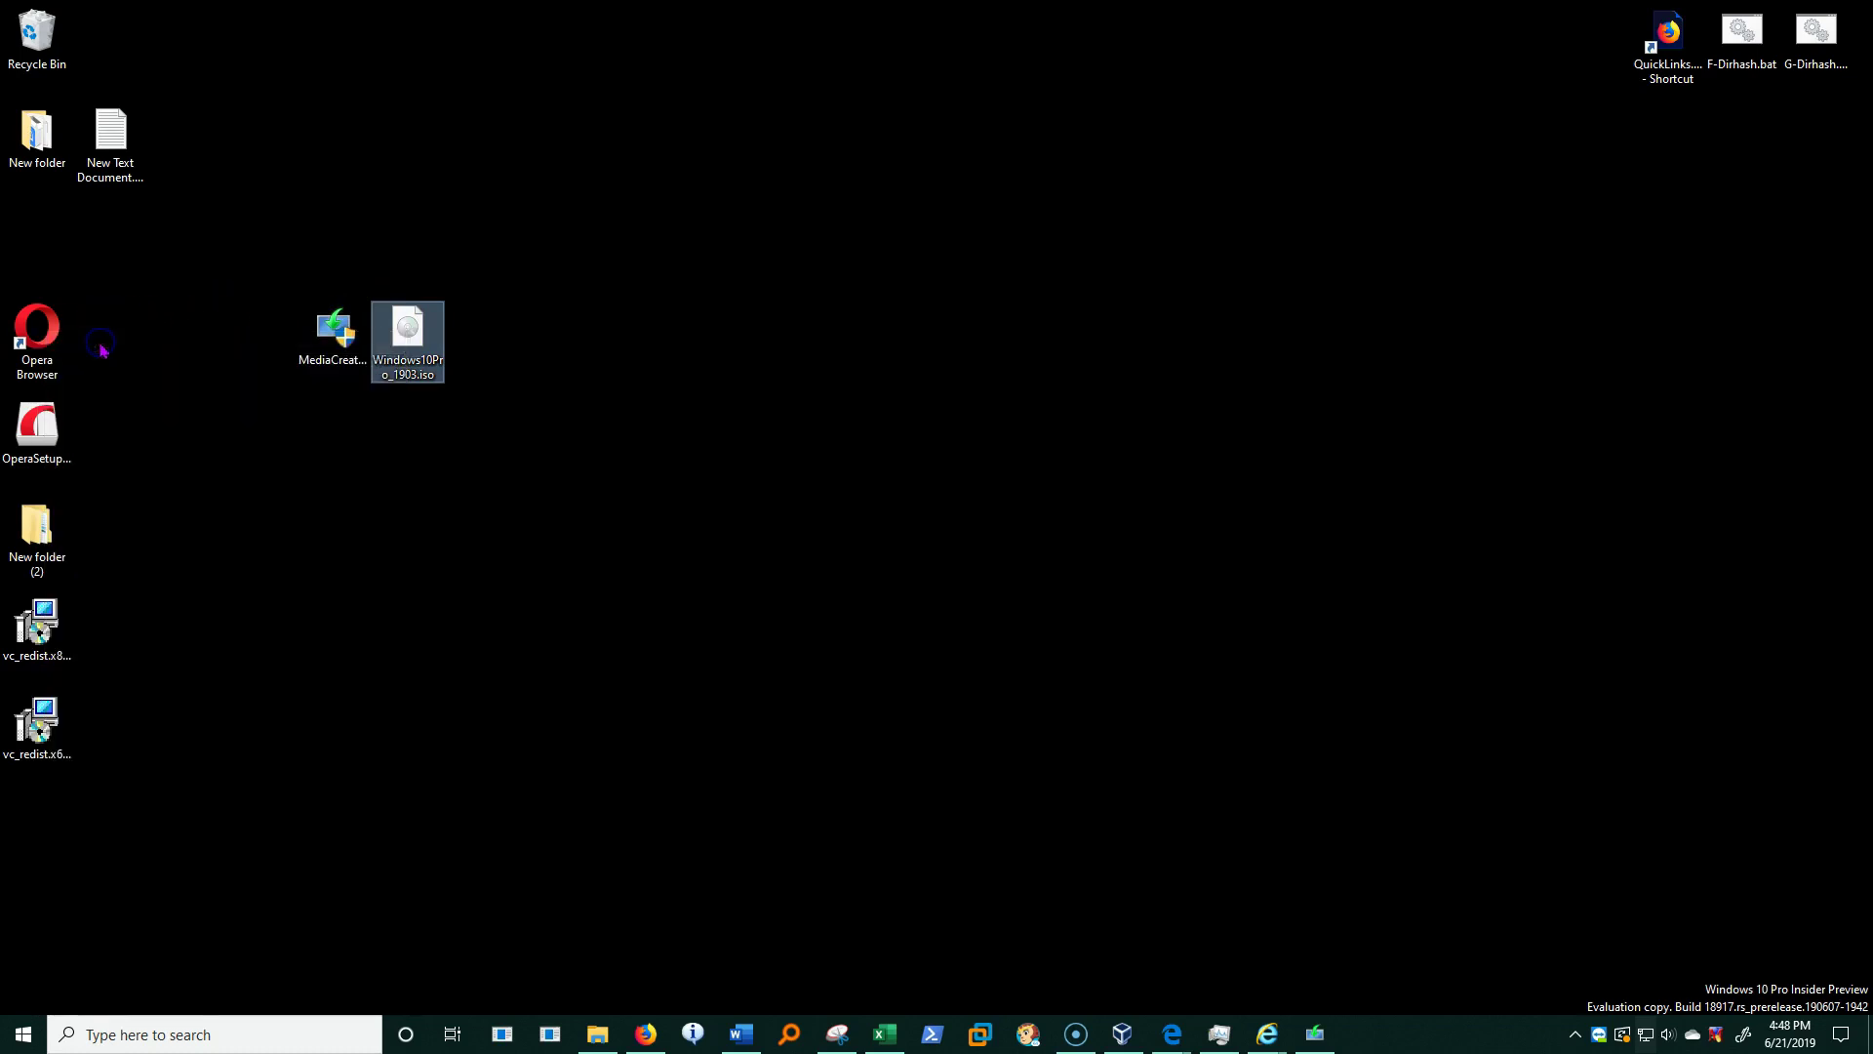
- Examine the setup files on the mounted DVD Drive (J:) ESD-ISO, reposition the File Explorer window and minimize it
mouse_move(603, 1034)
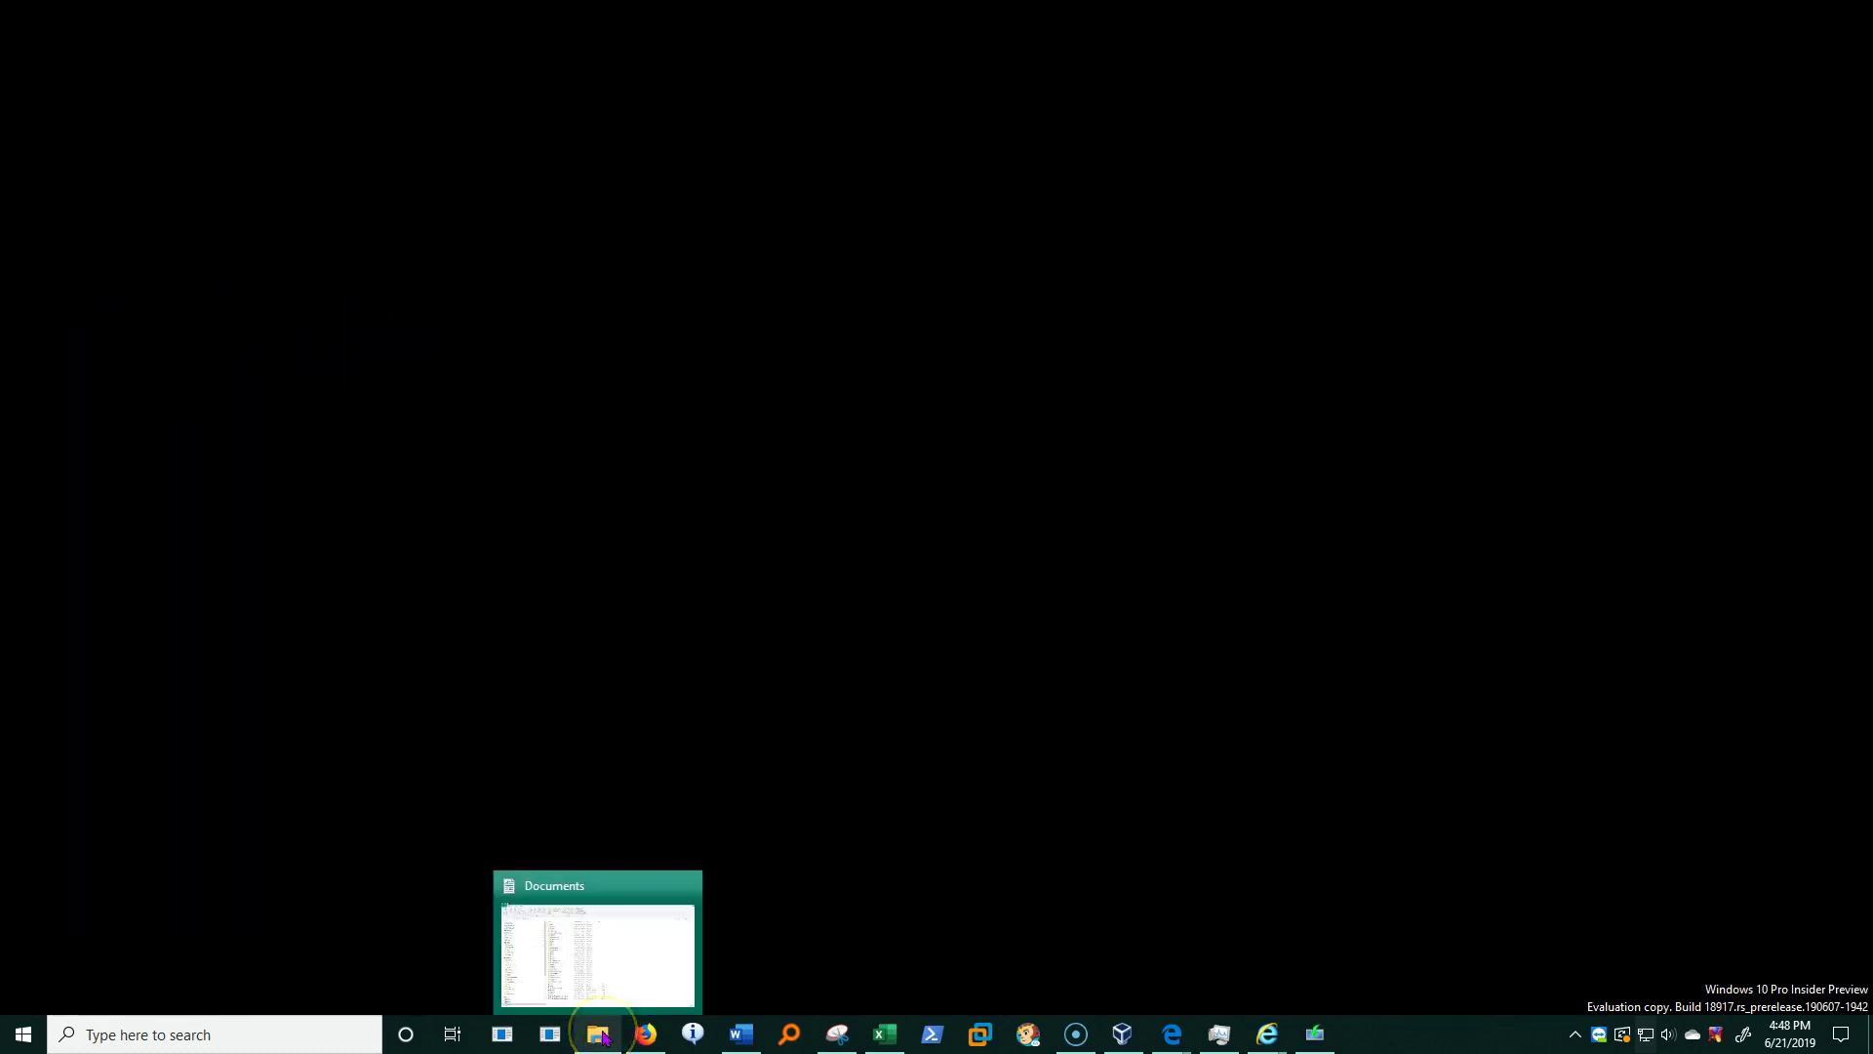
left_click(222, 857)
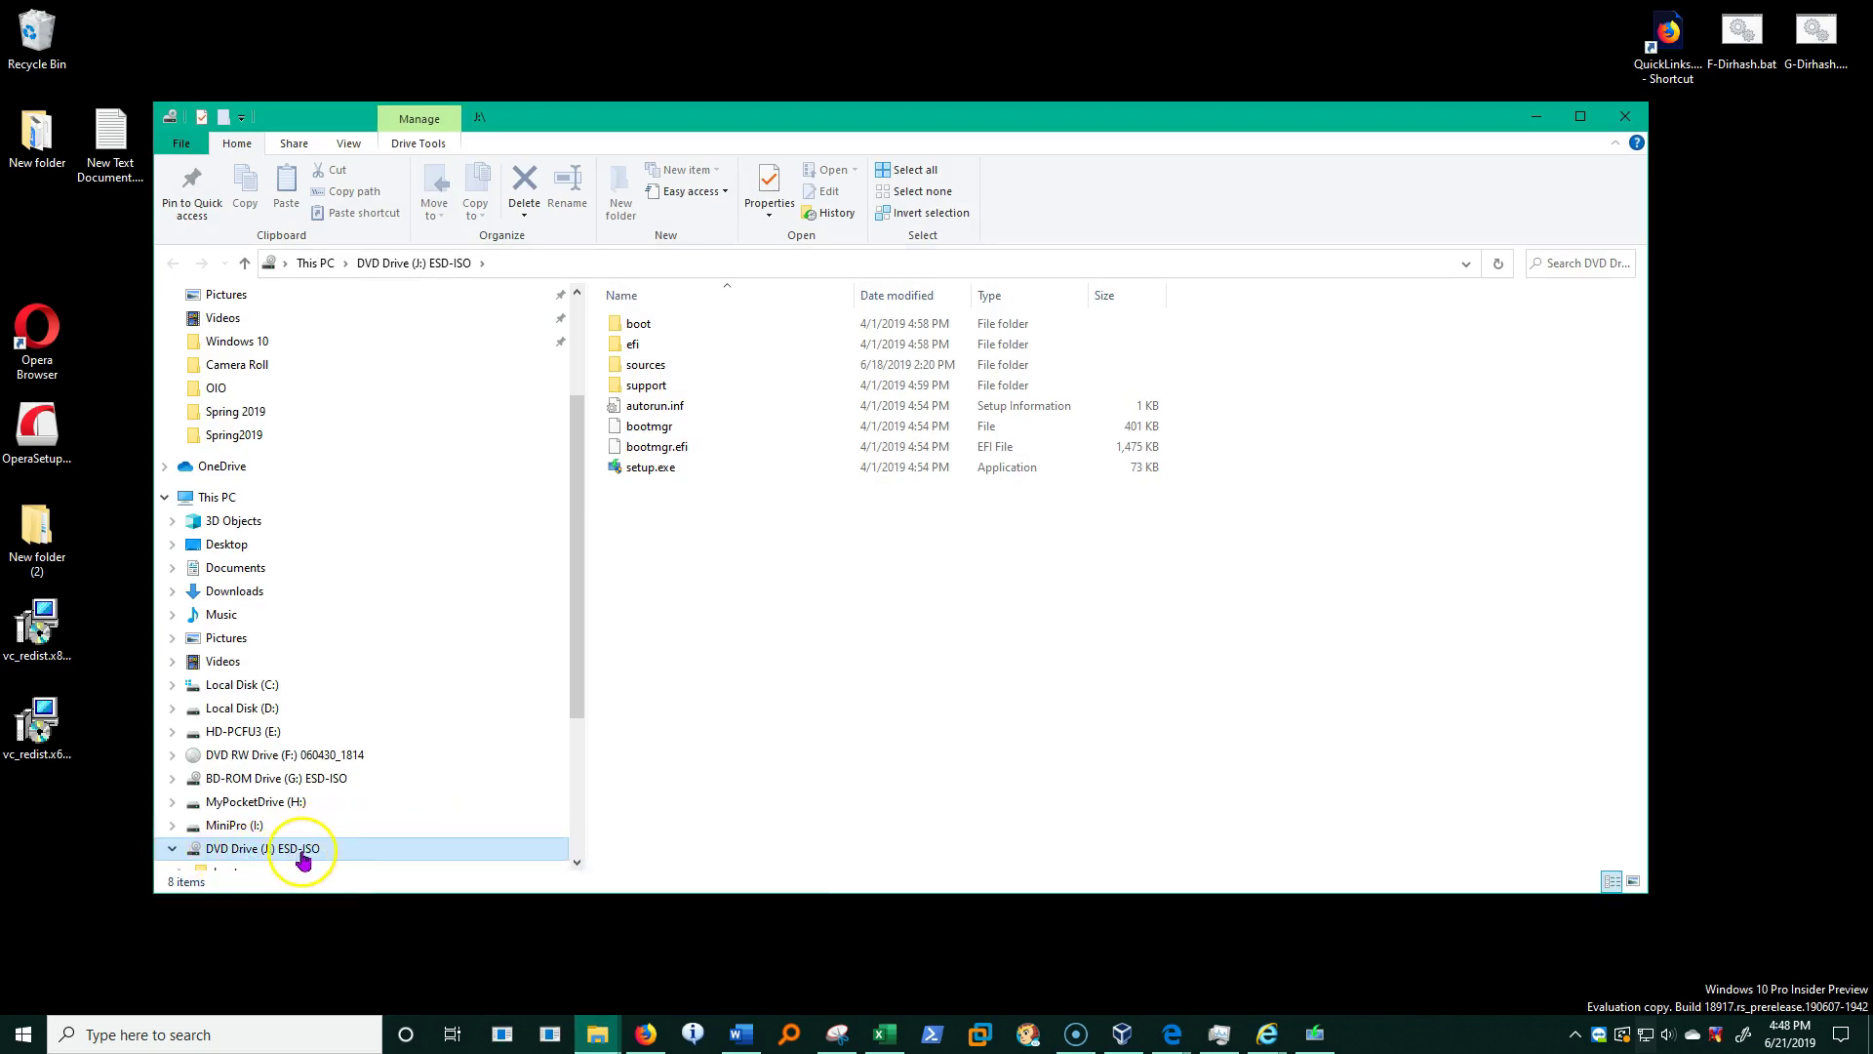
left_click(249, 856)
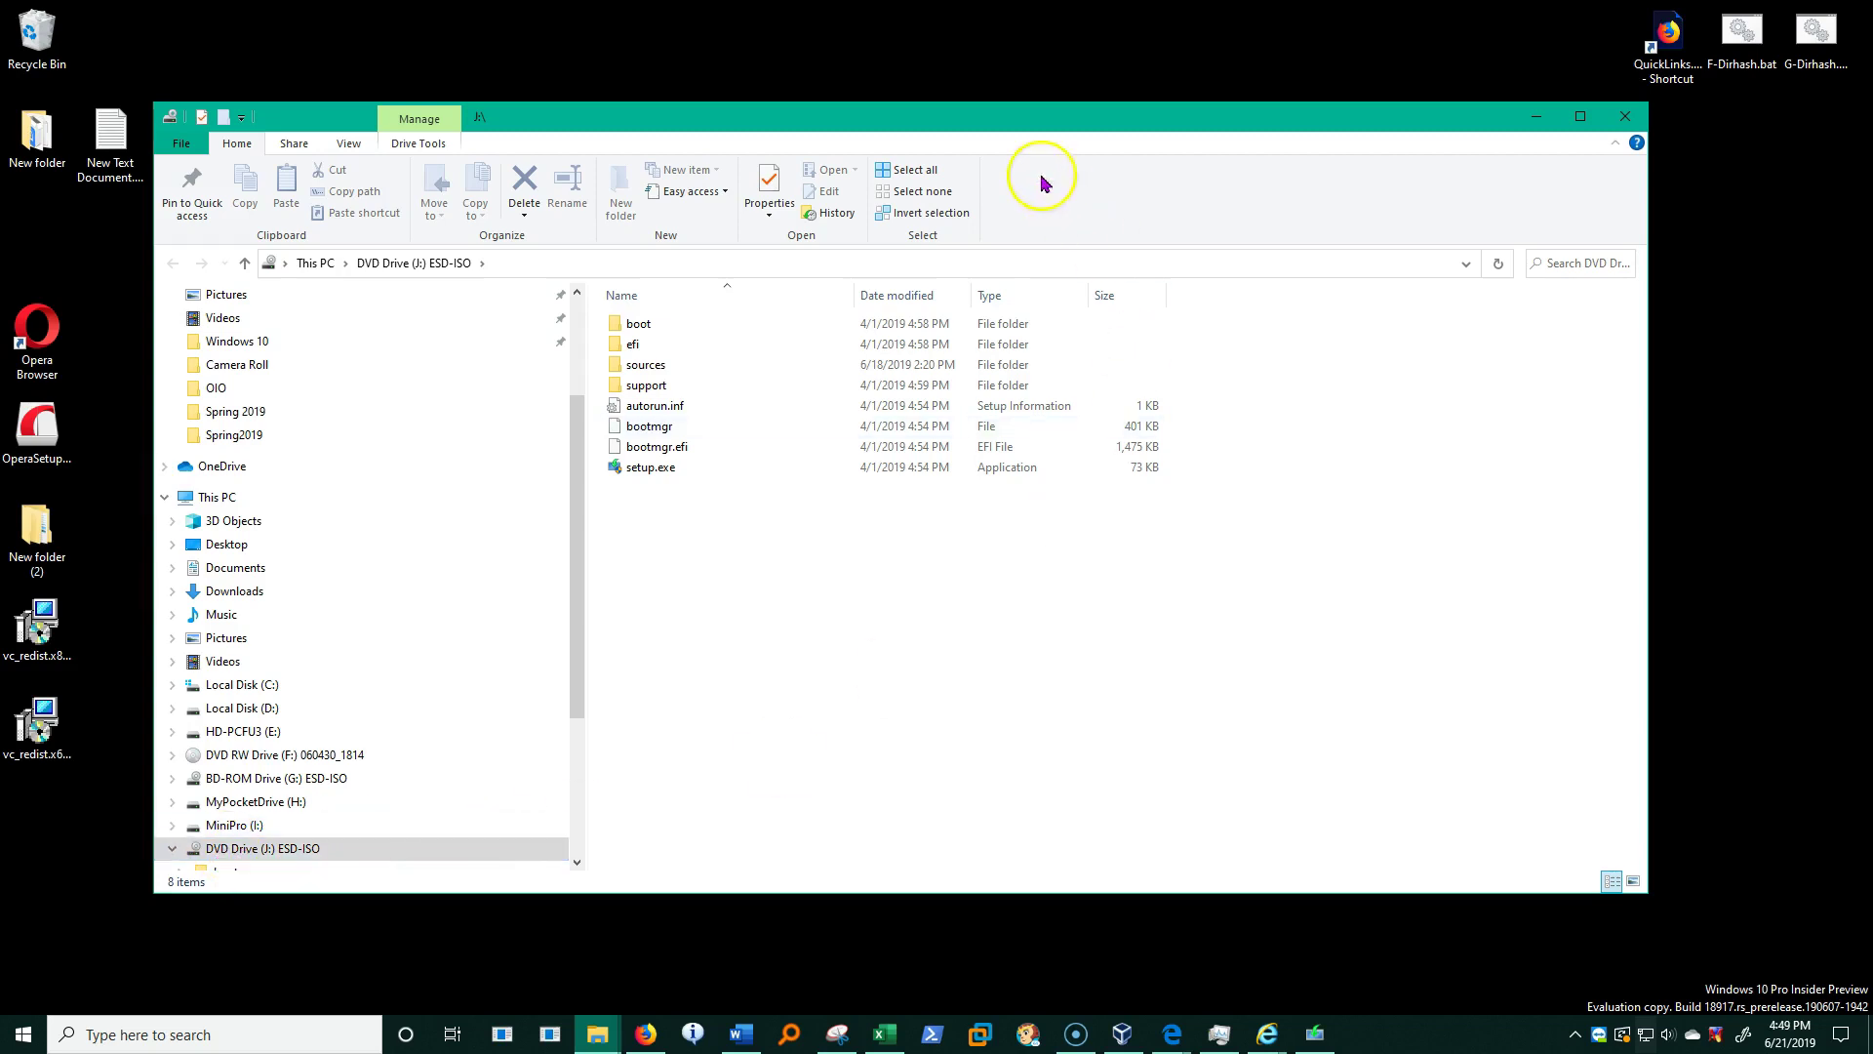
left_click_drag(1031, 122, 1246, 203)
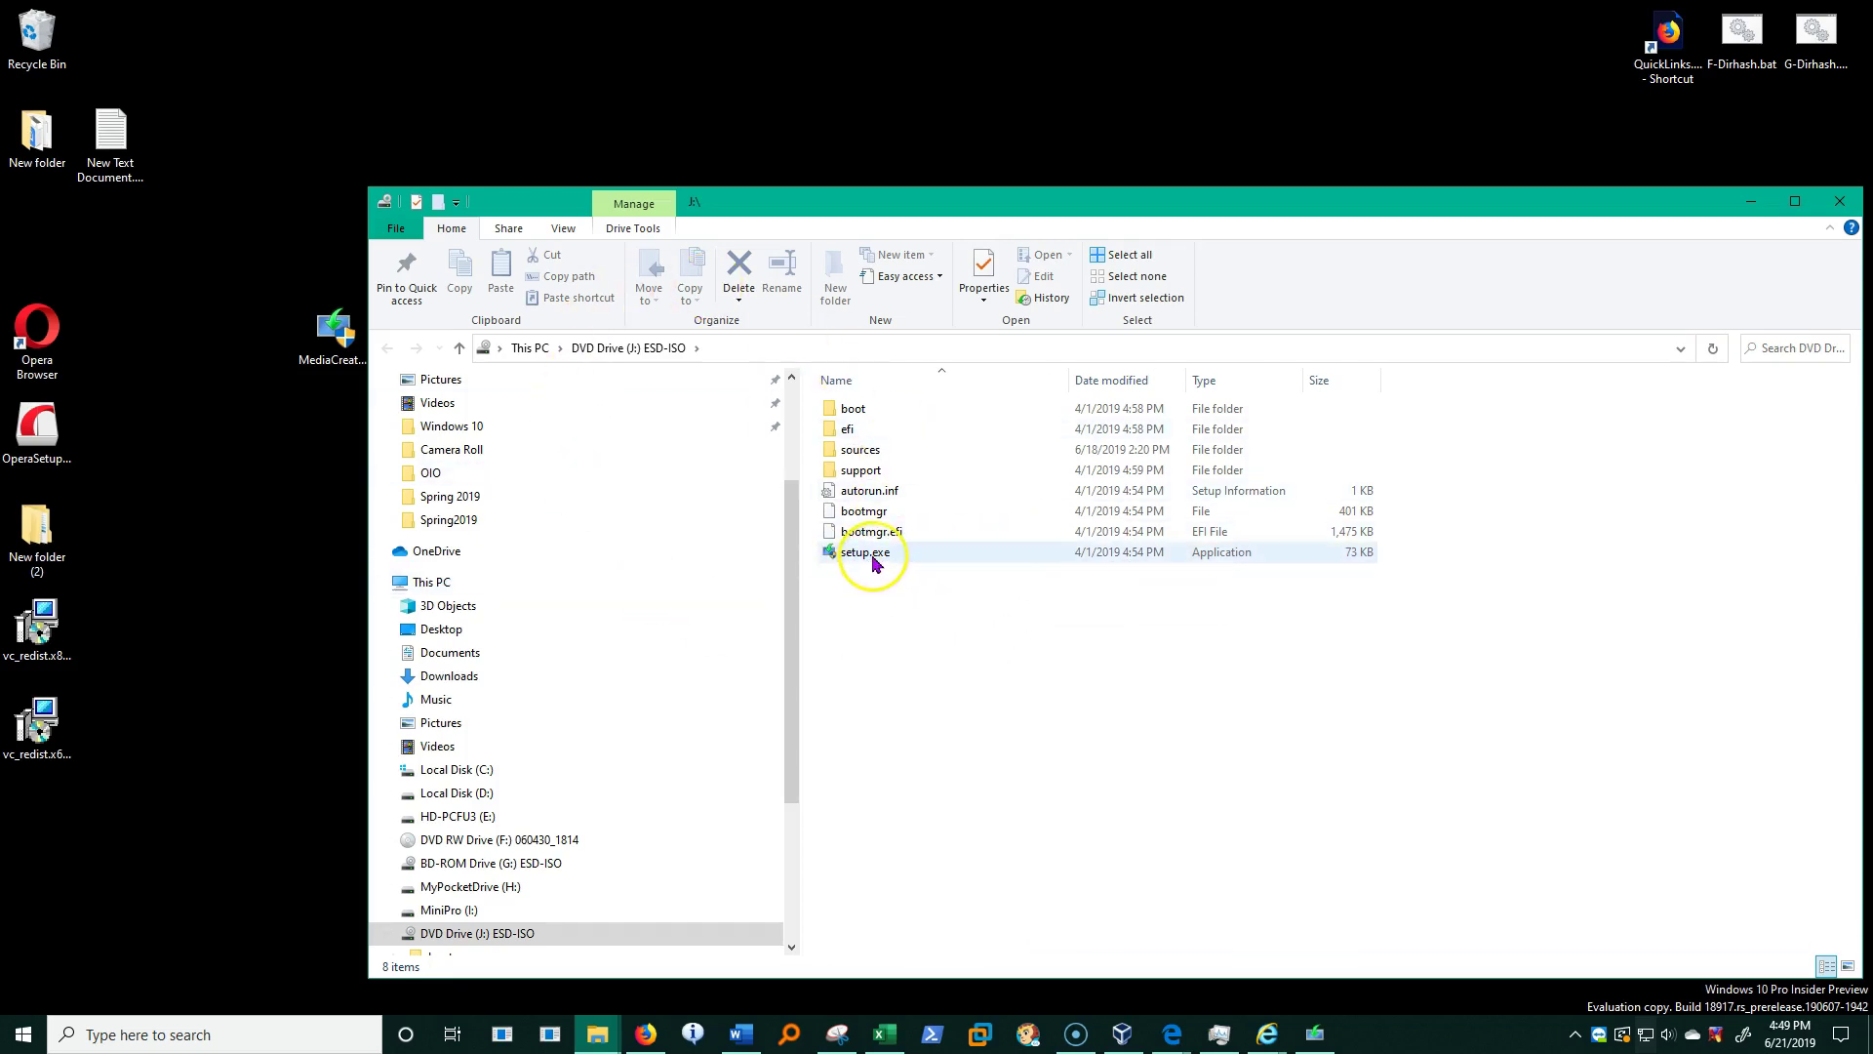
left_click(1756, 205)
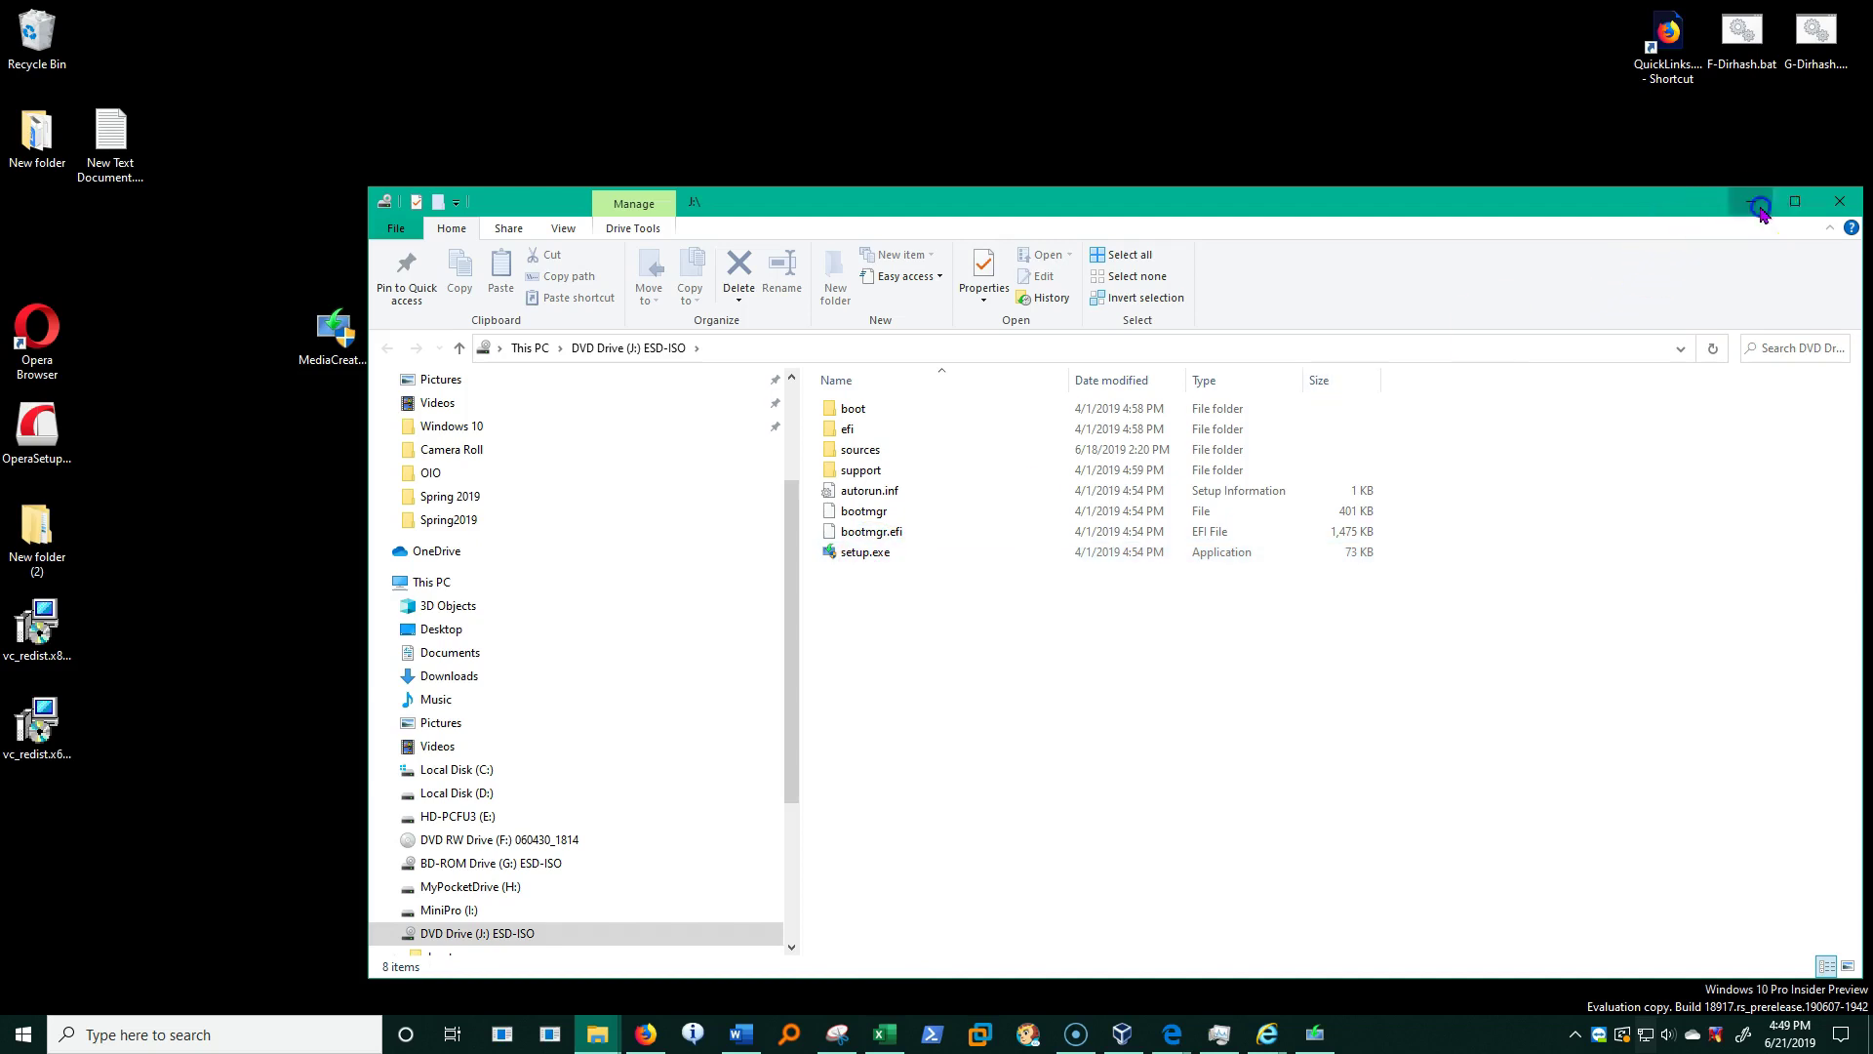
- Switch back to the Word notes and read the Bootable USB Drive and .ISO file rows and the Media Creation Tool and ISO bullets
left_click(741, 1035)
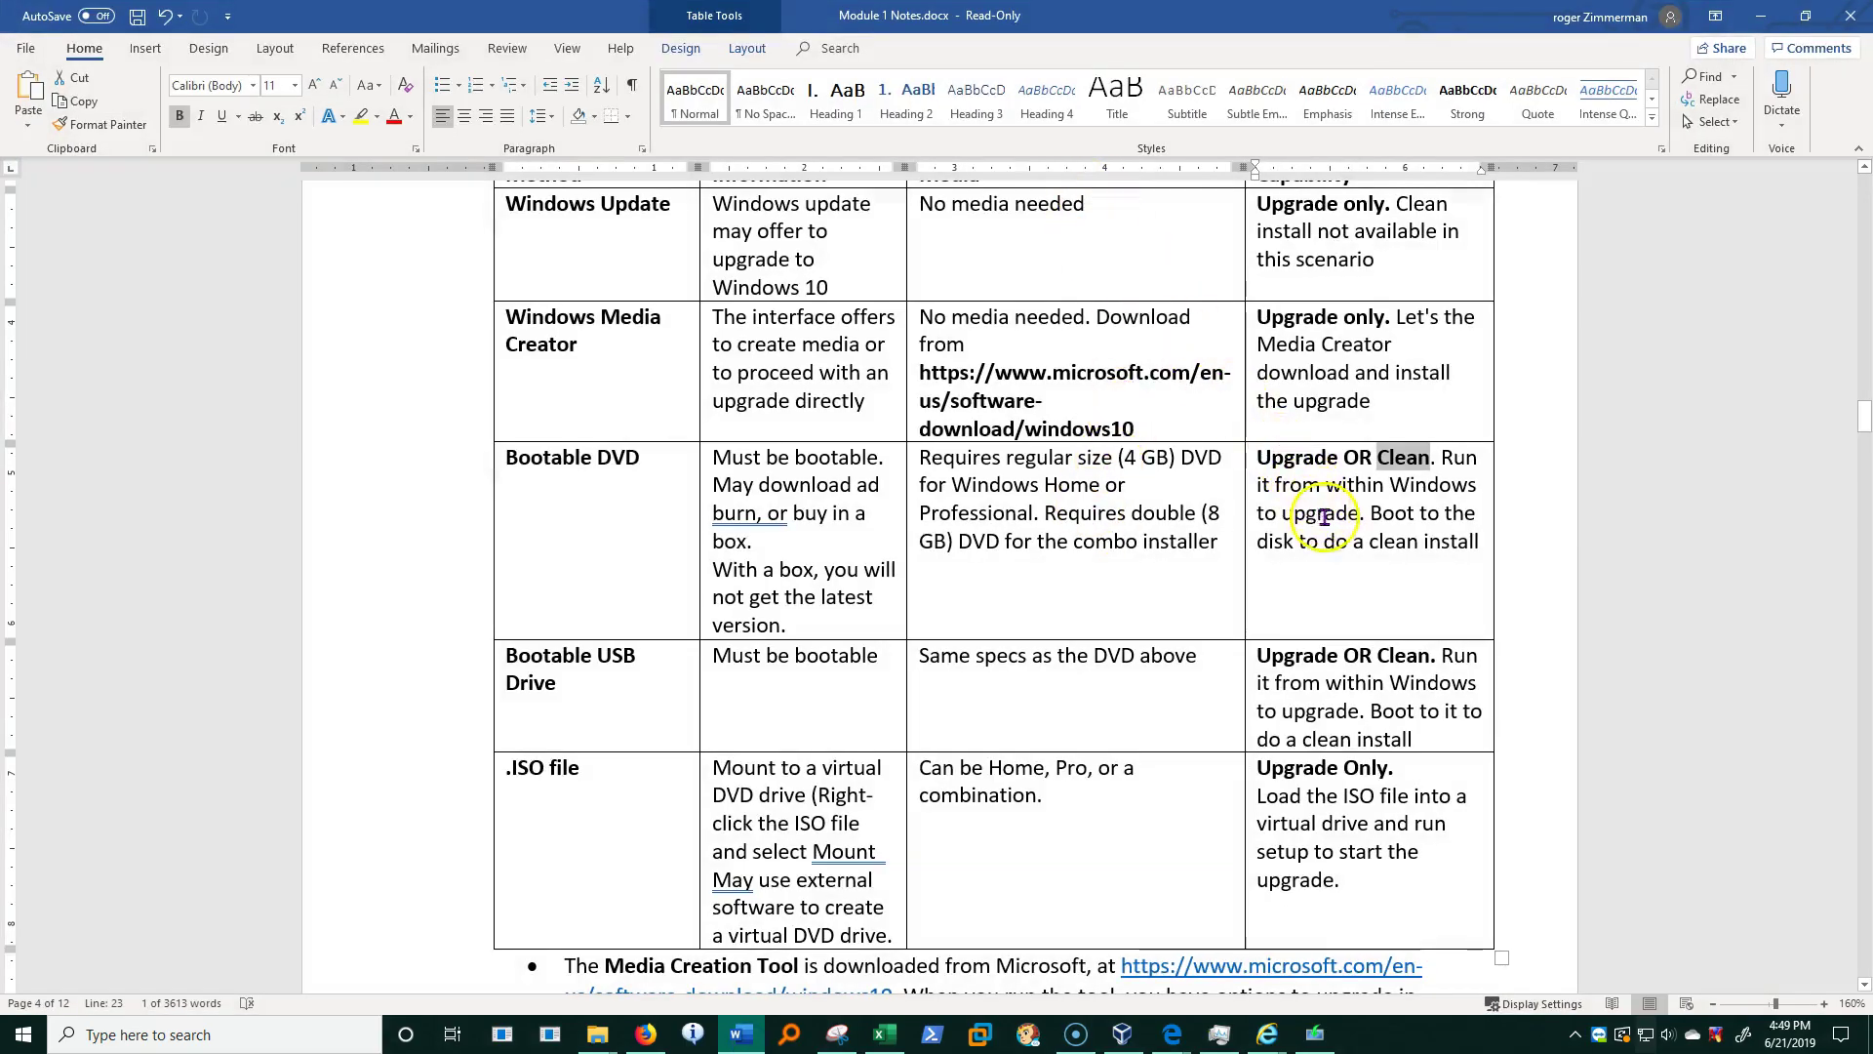
scroll(1327, 528, "down", 1)
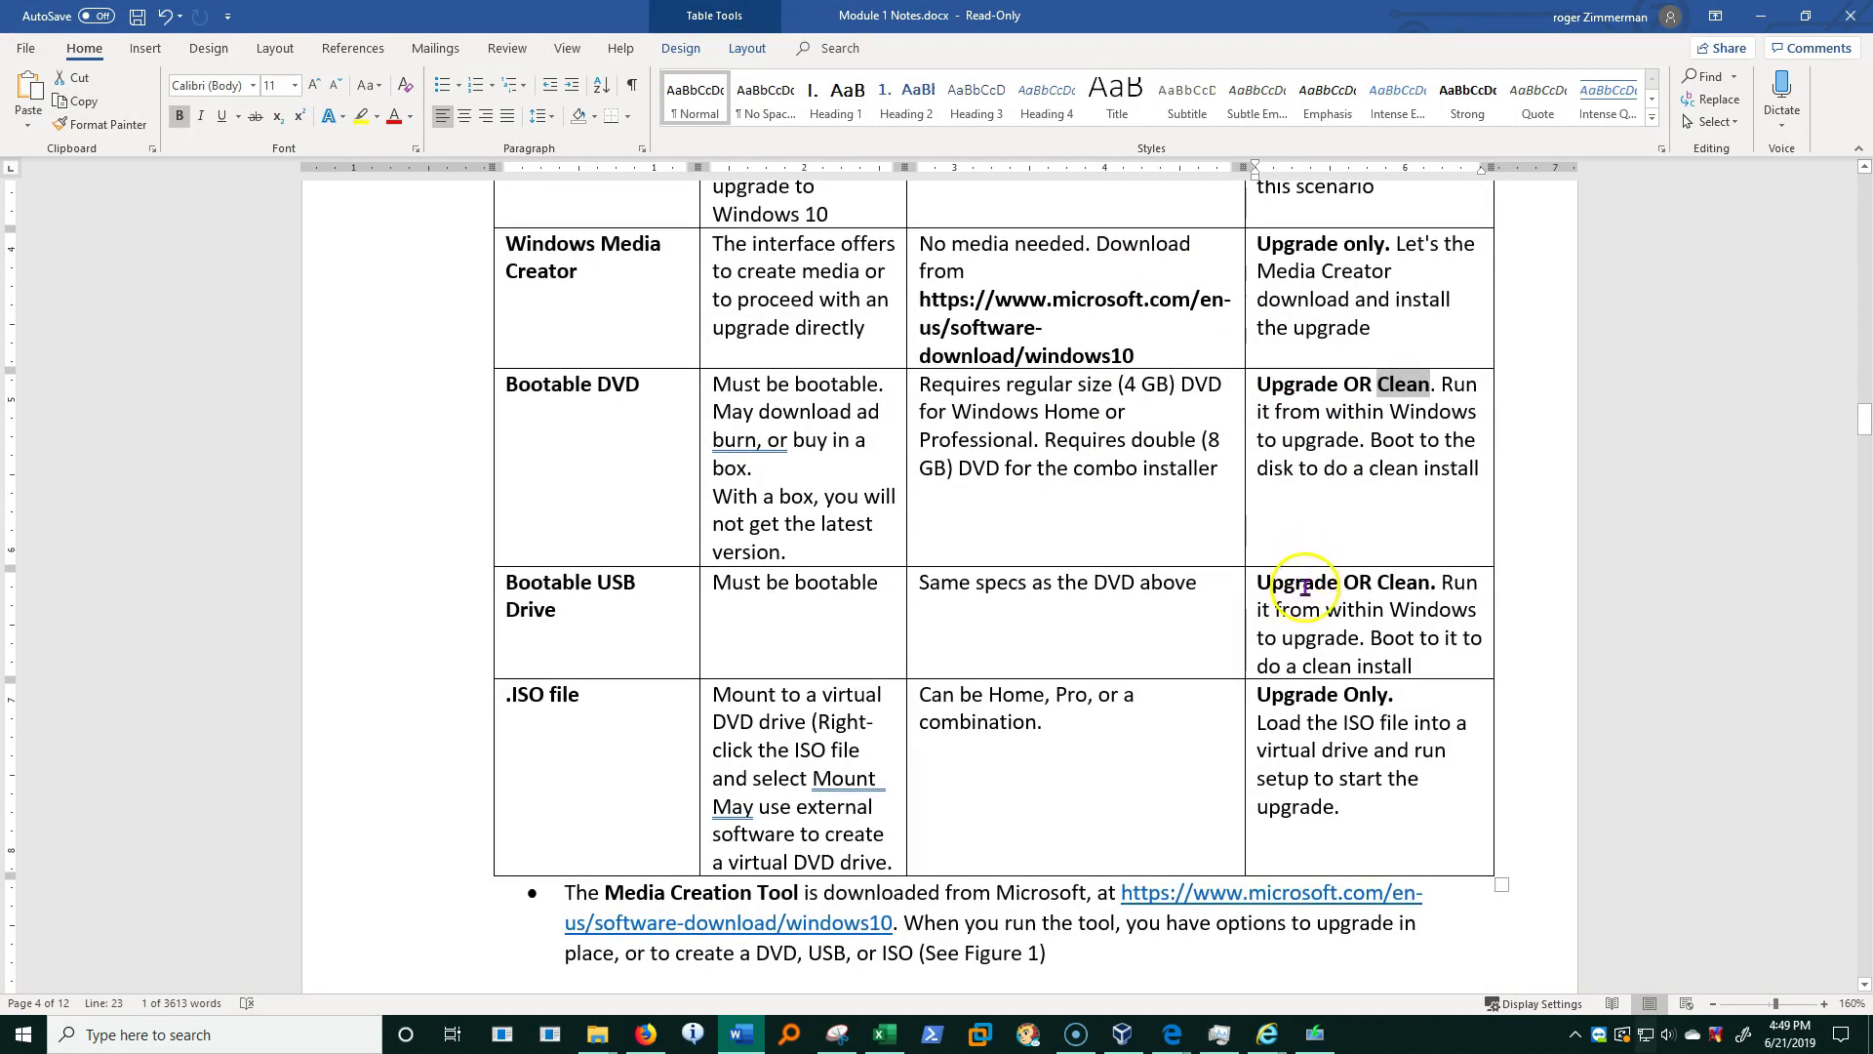
scroll(1259, 591, "up", 1)
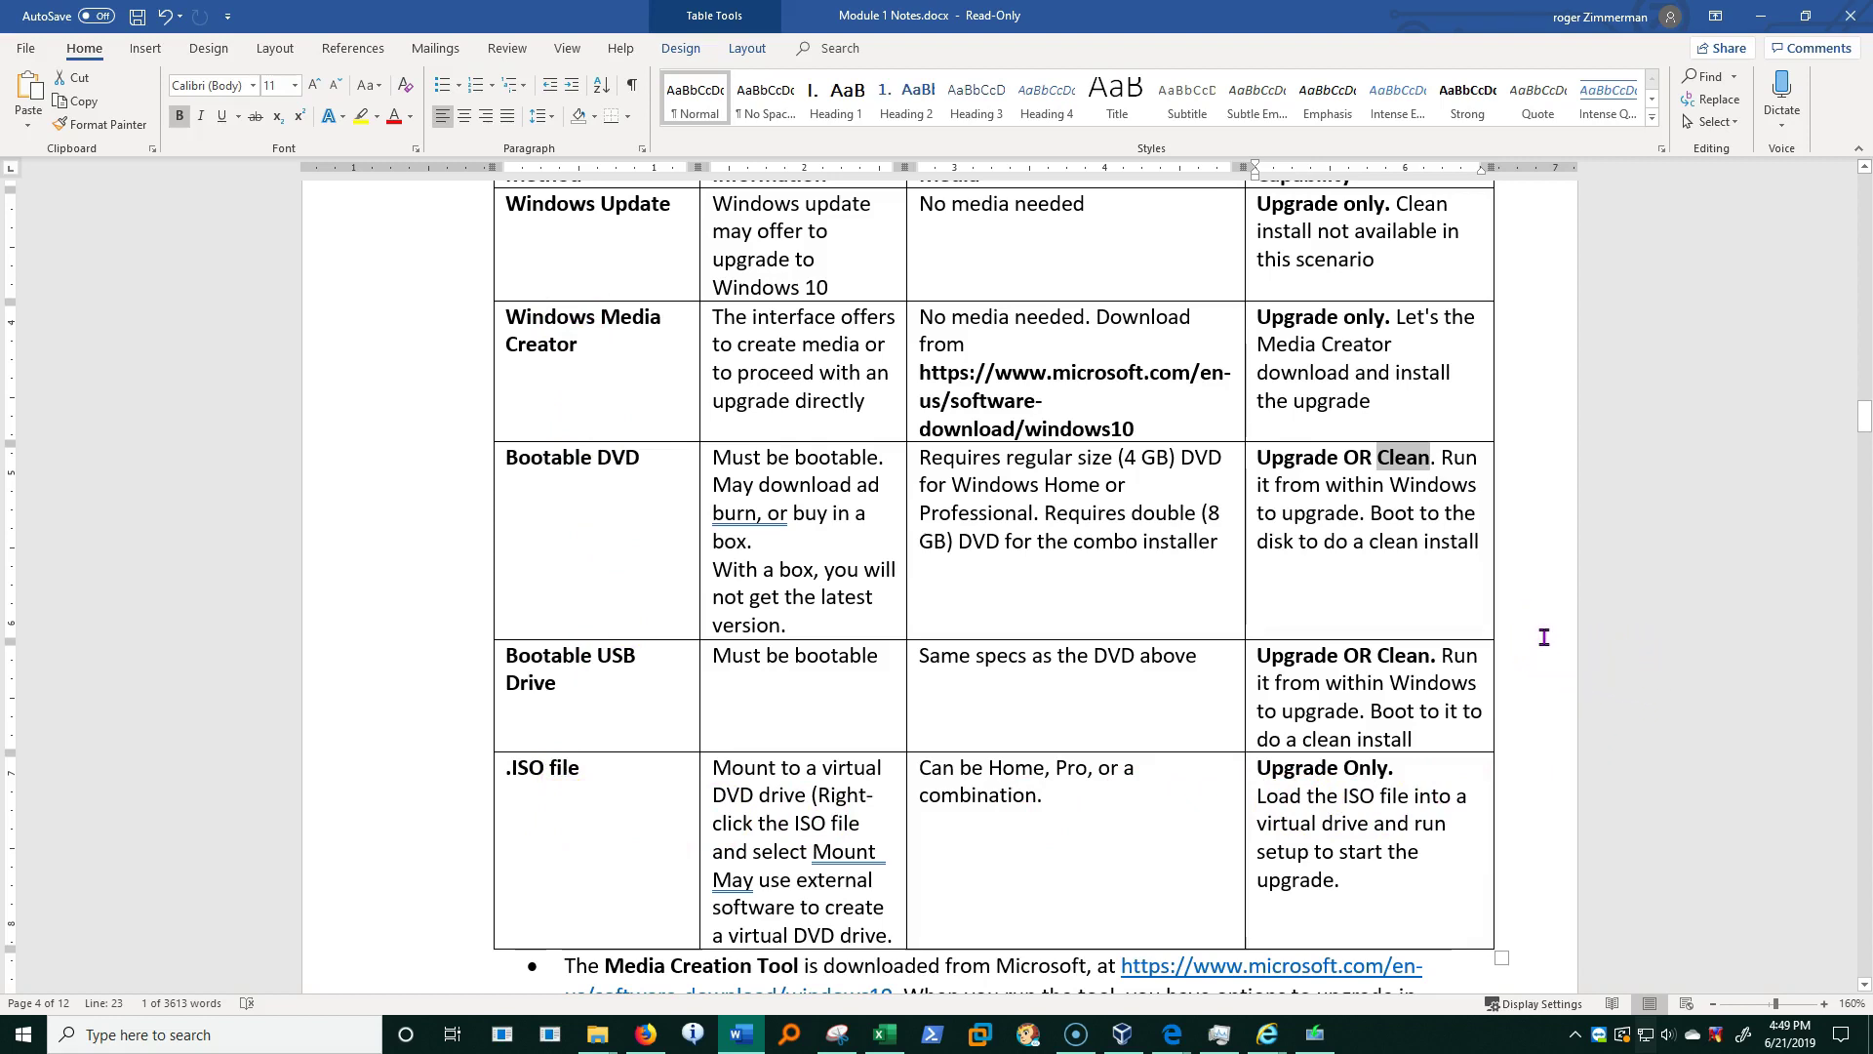
scroll(1539, 684, "down", 3)
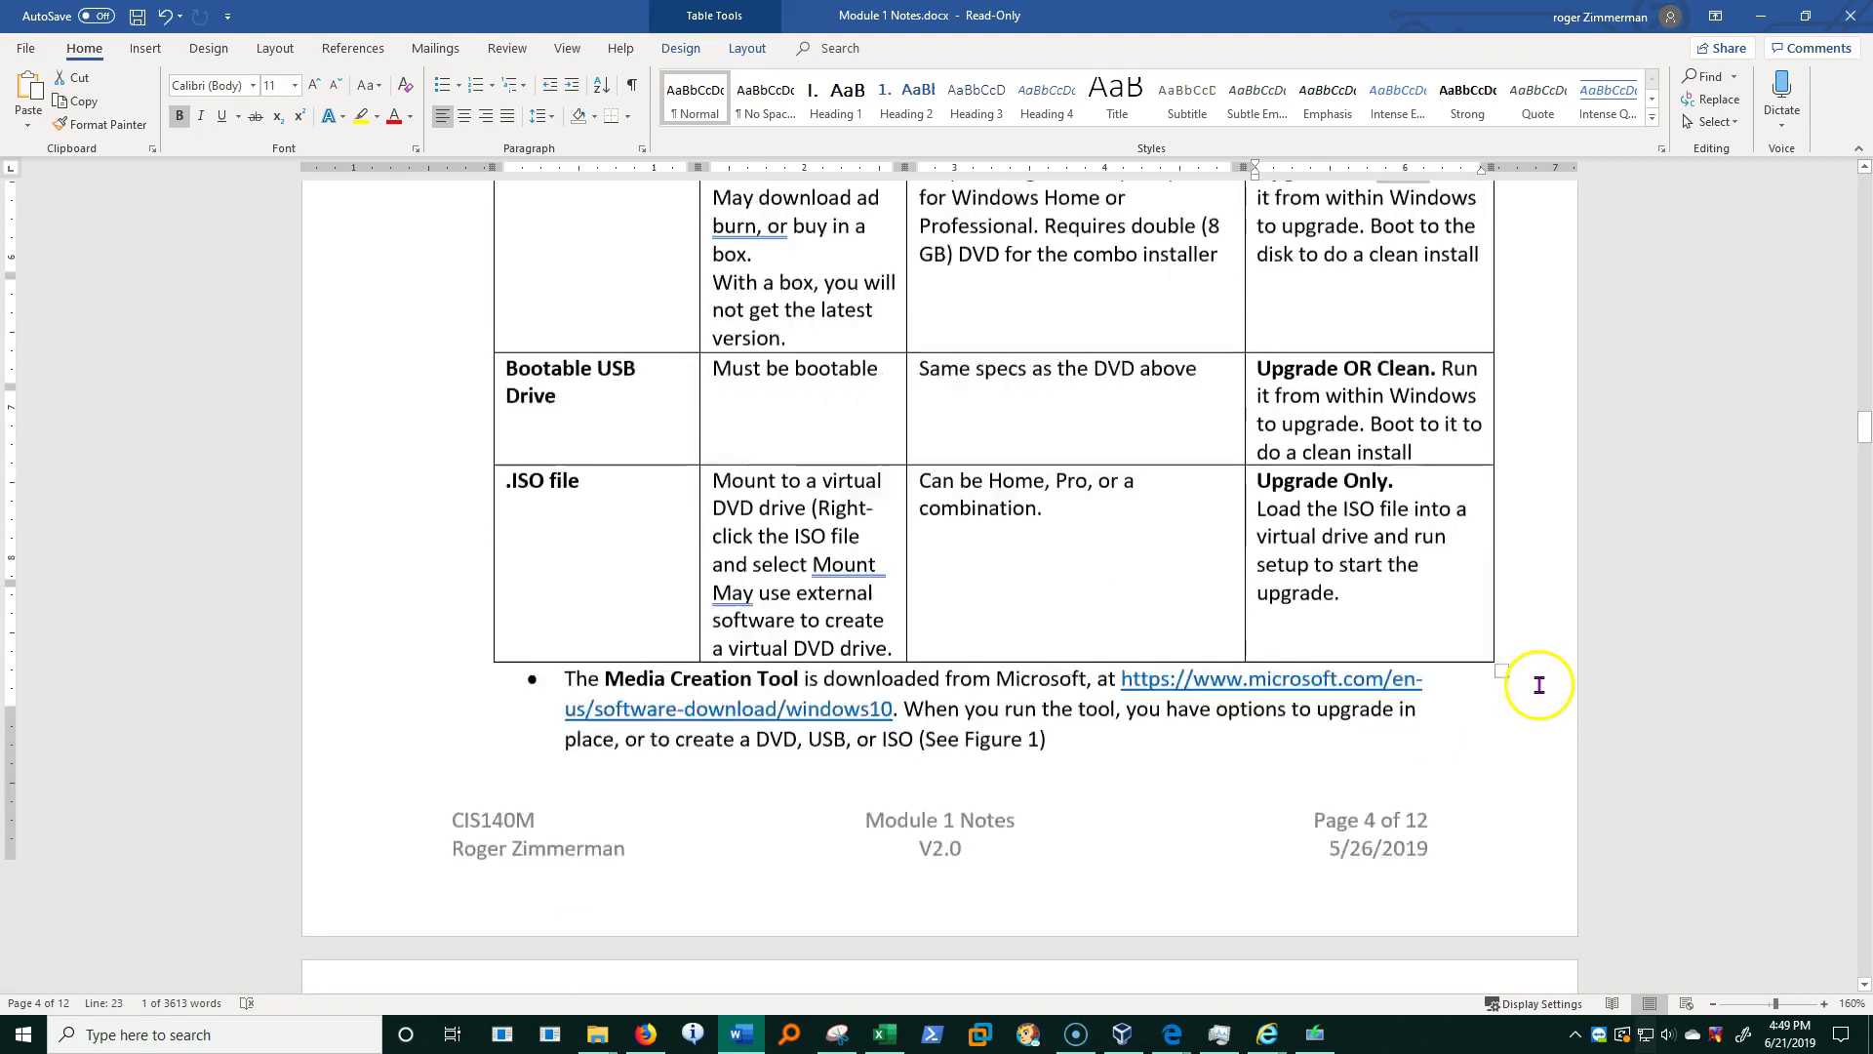
scroll(1539, 684, "down", 1)
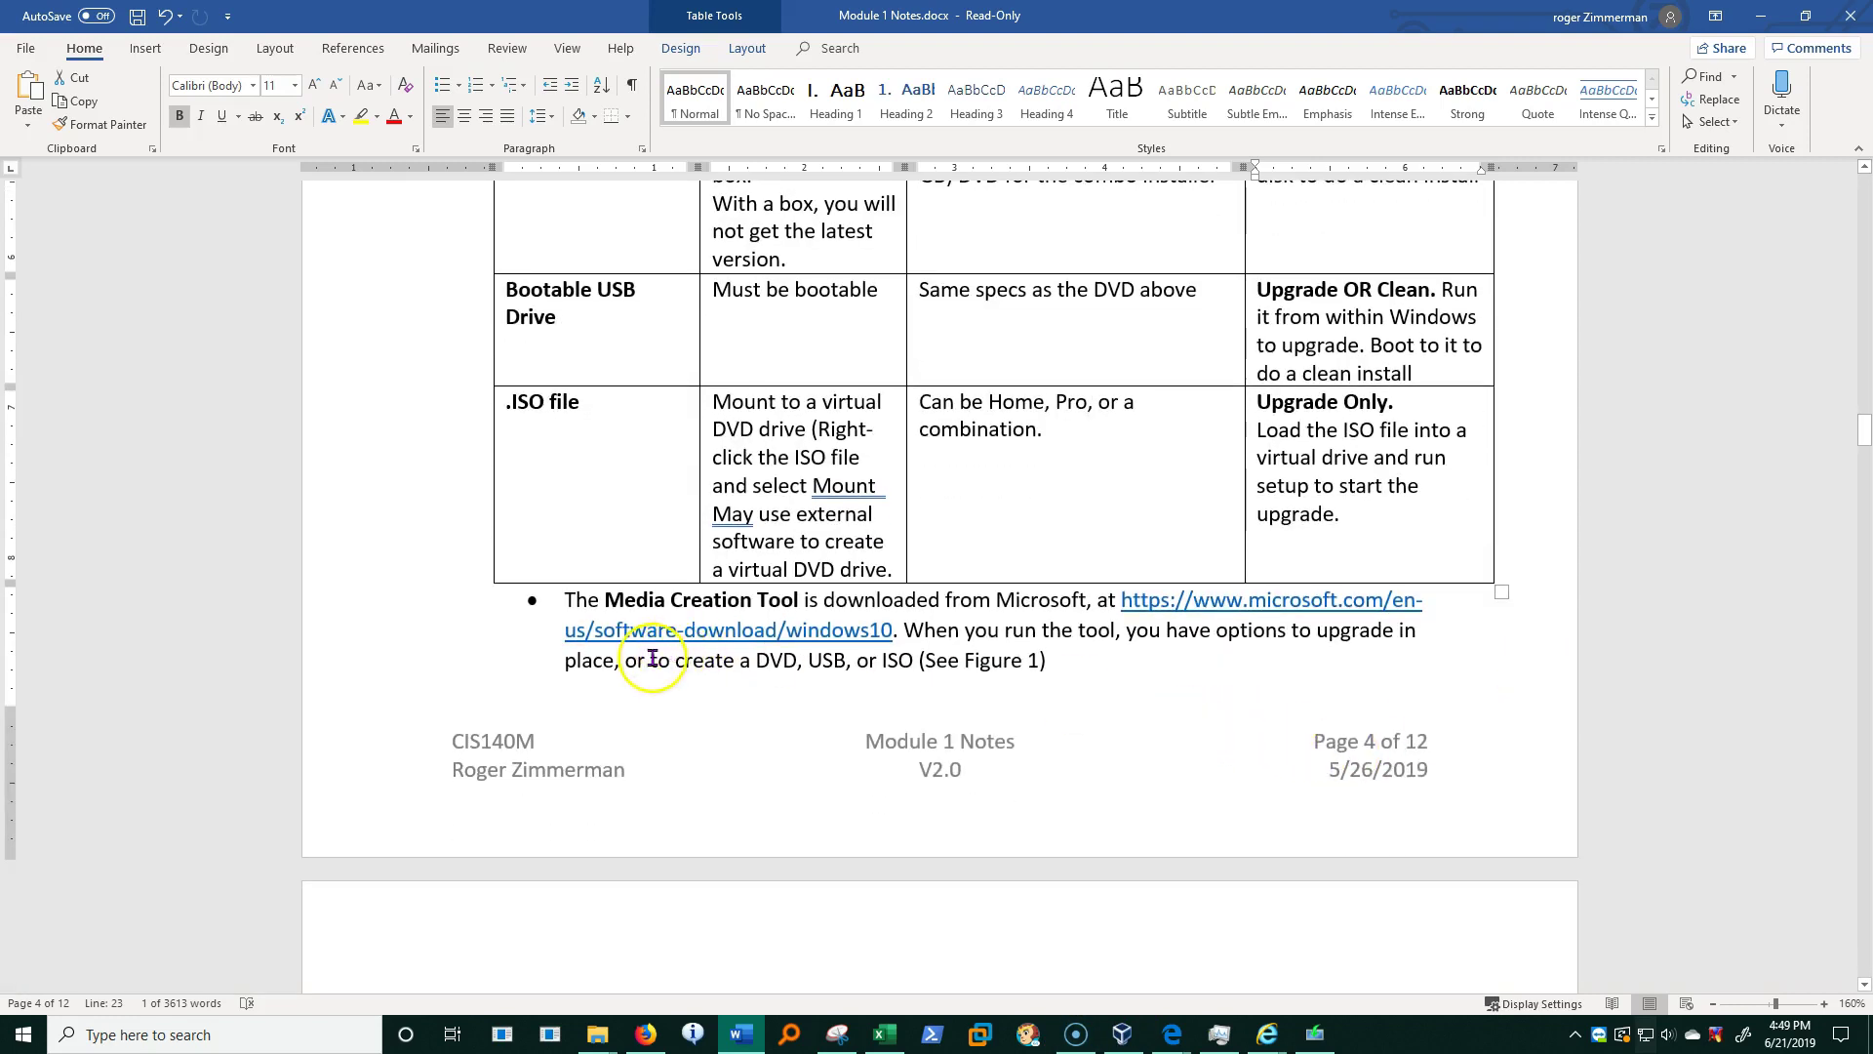
scroll(927, 674, "down", 5)
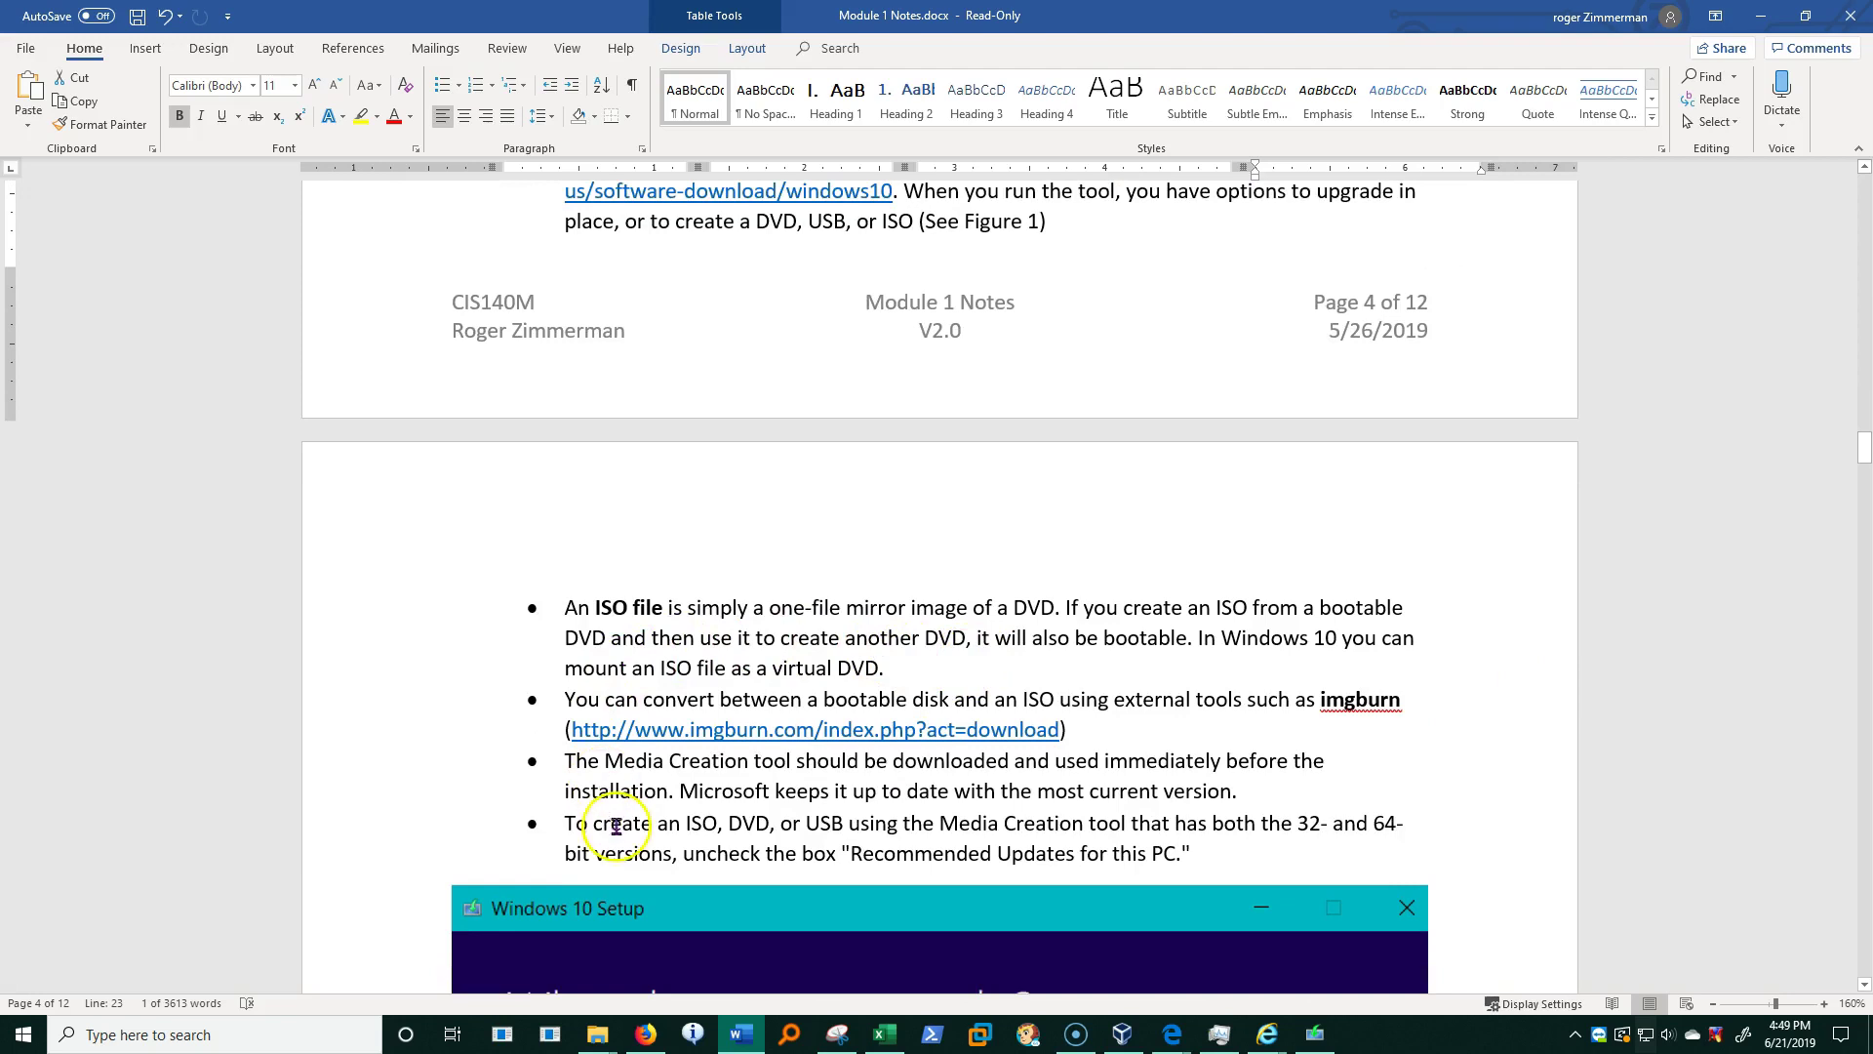
scroll(878, 859, "down", 1)
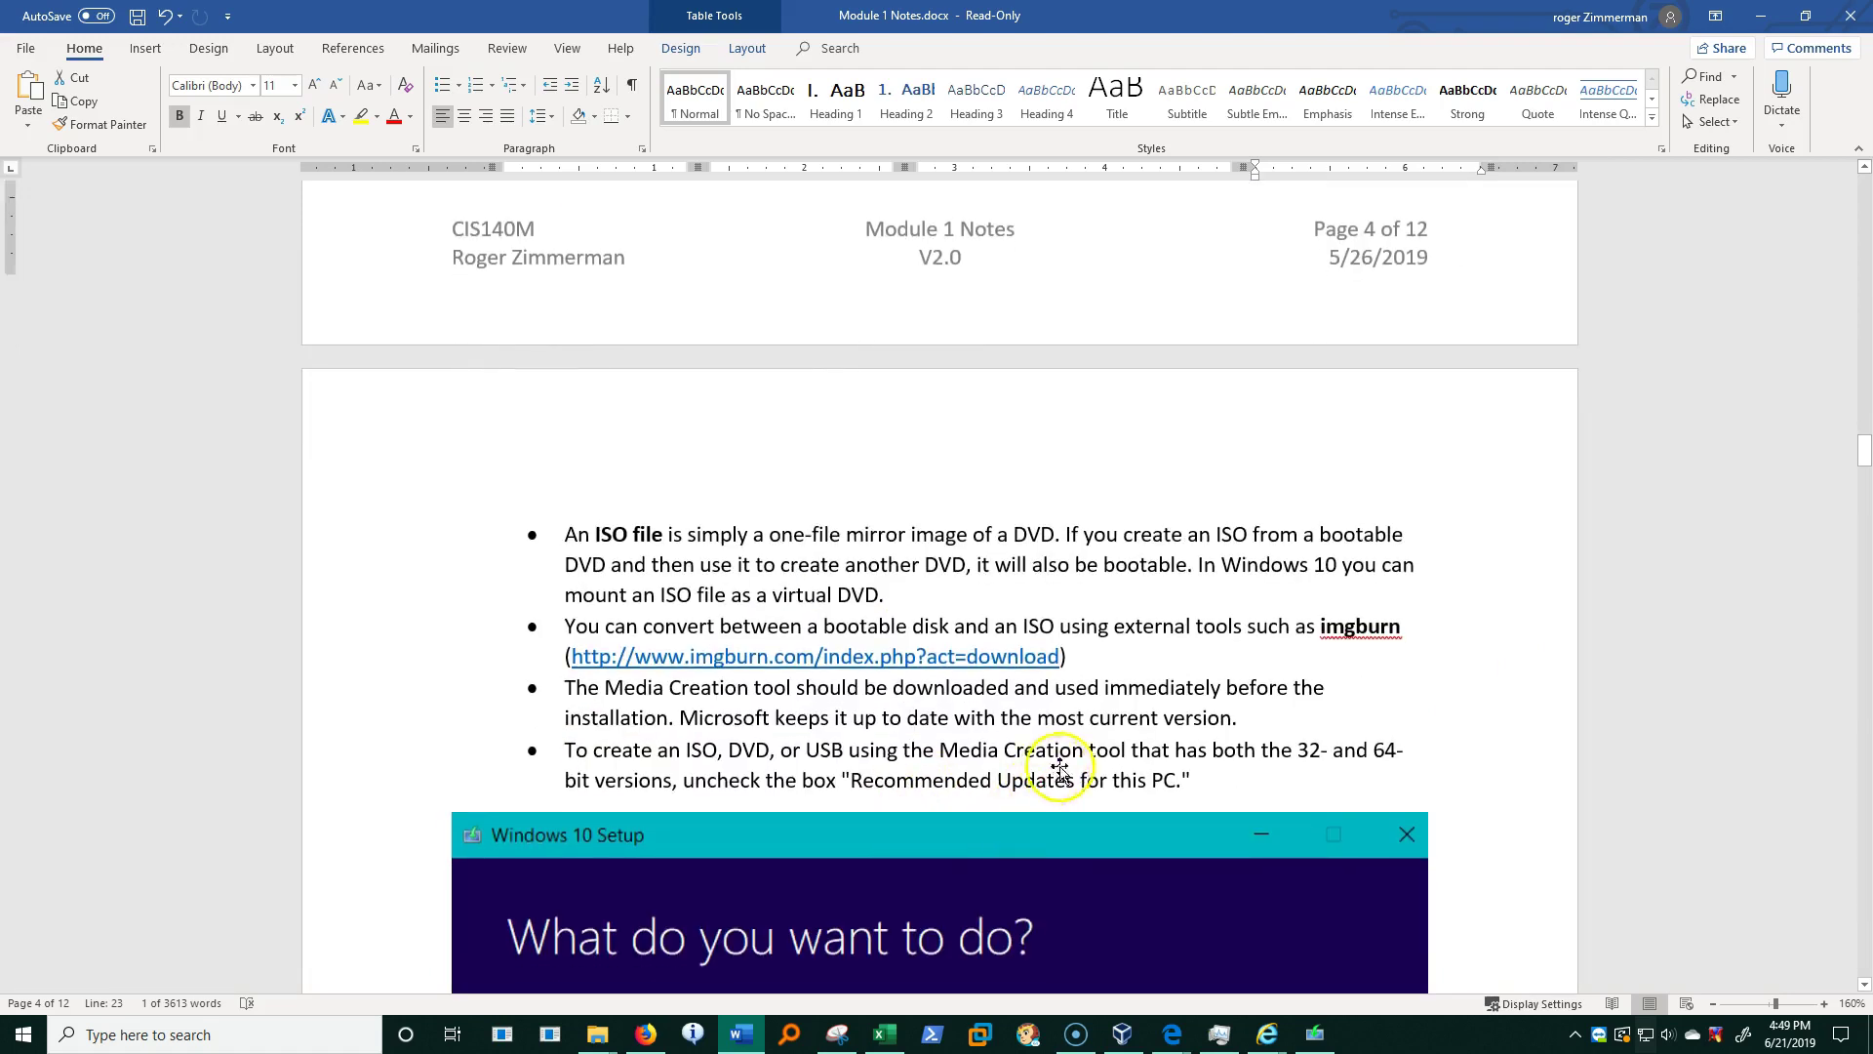